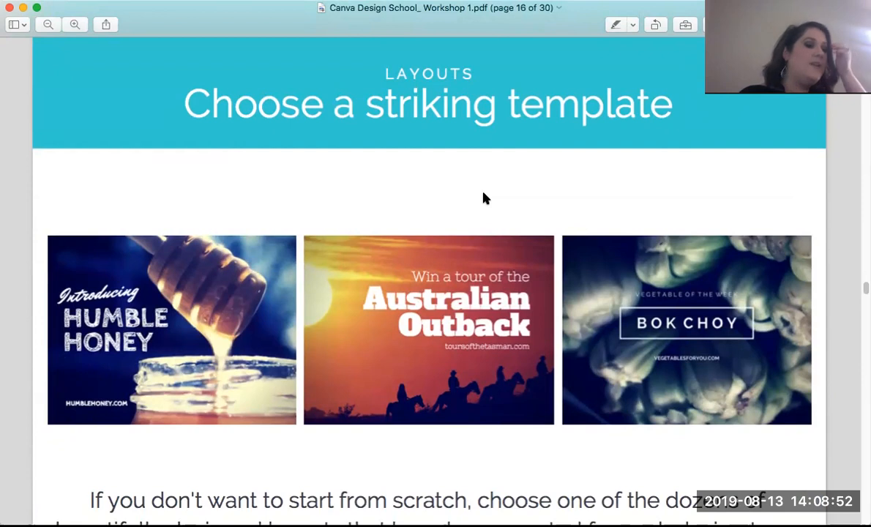
# Review the workshop PDF's Layouts pages on choosing a striking template and customizing a template
pyautogui.scroll(-2, 485, 198)
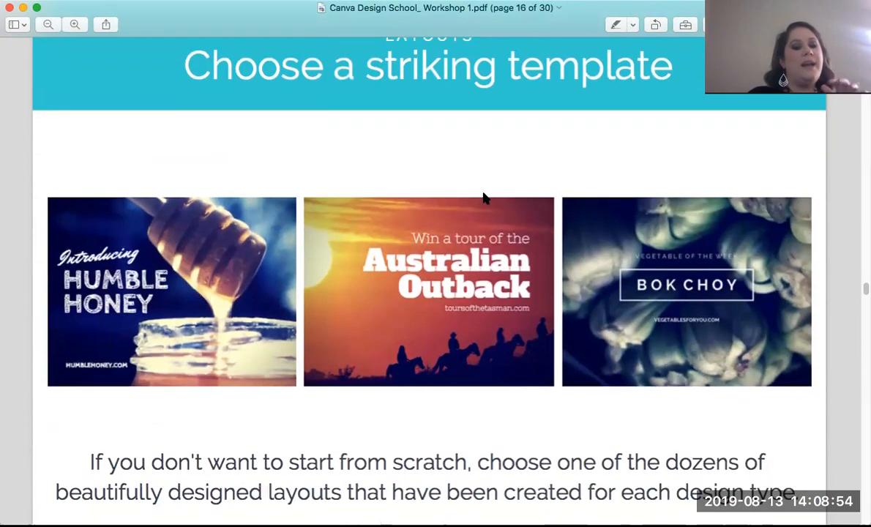
pyautogui.scroll(-1, 485, 198)
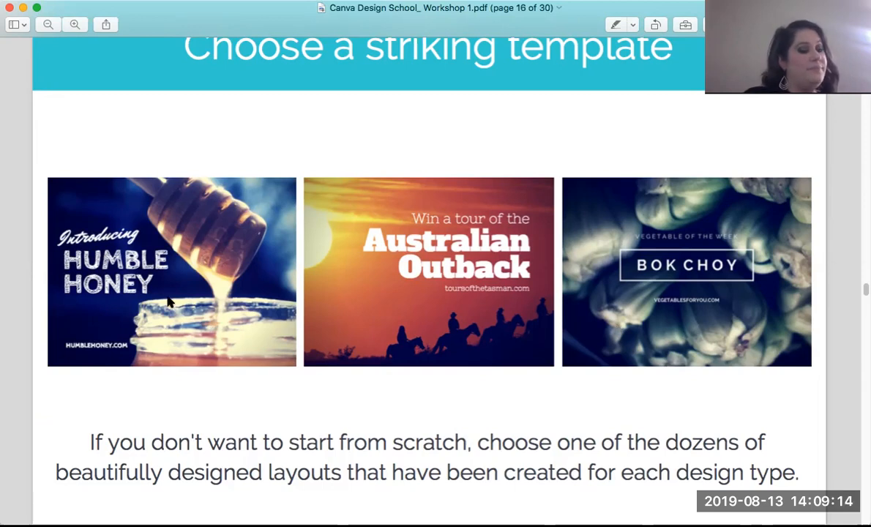
pyautogui.scroll(-1, 169, 302)
pyautogui.scroll(2, 168, 301)
pyautogui.scroll(-5, 168, 302)
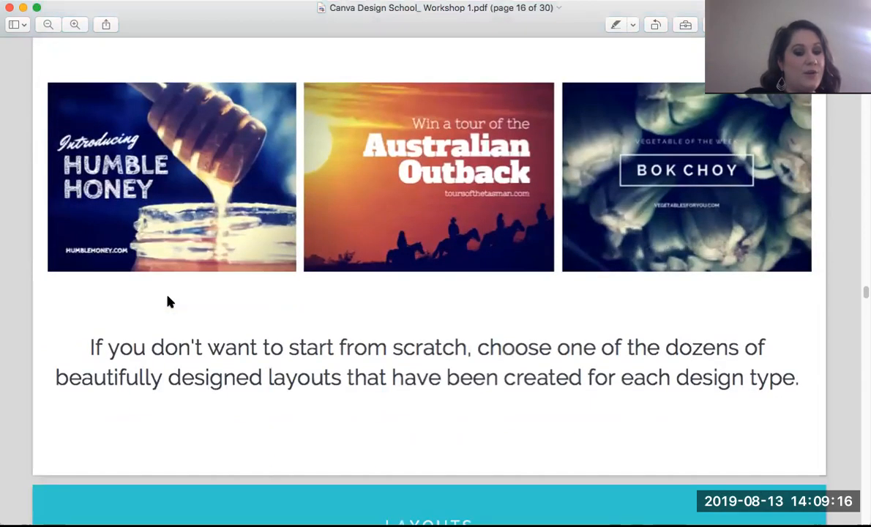
pyautogui.scroll(-3, 168, 302)
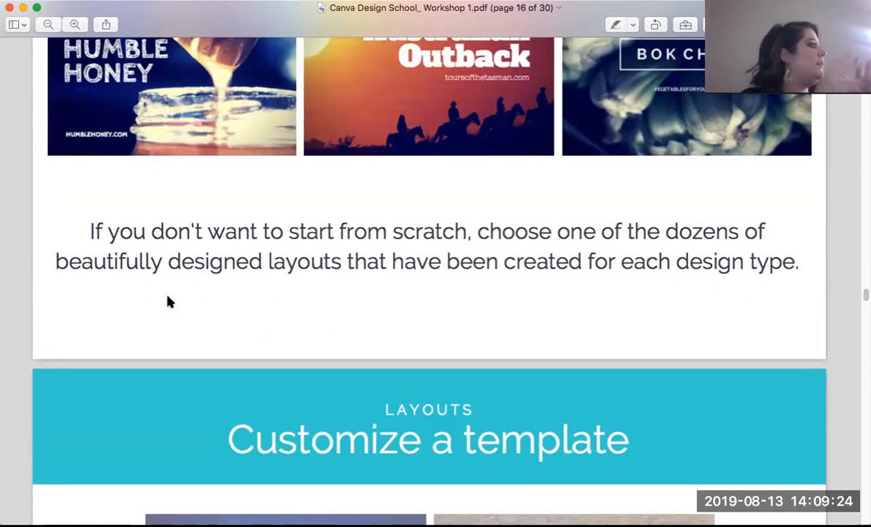
pyautogui.scroll(-5, 169, 300)
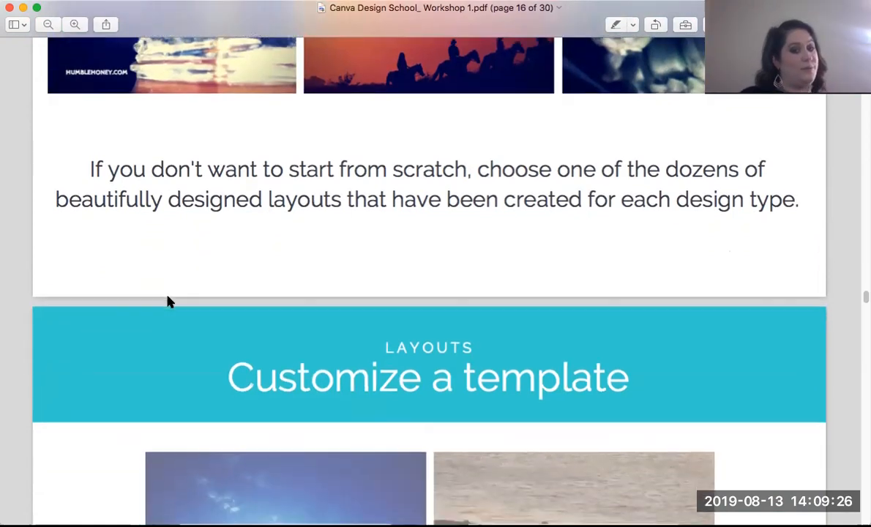
pyautogui.scroll(-2, 168, 302)
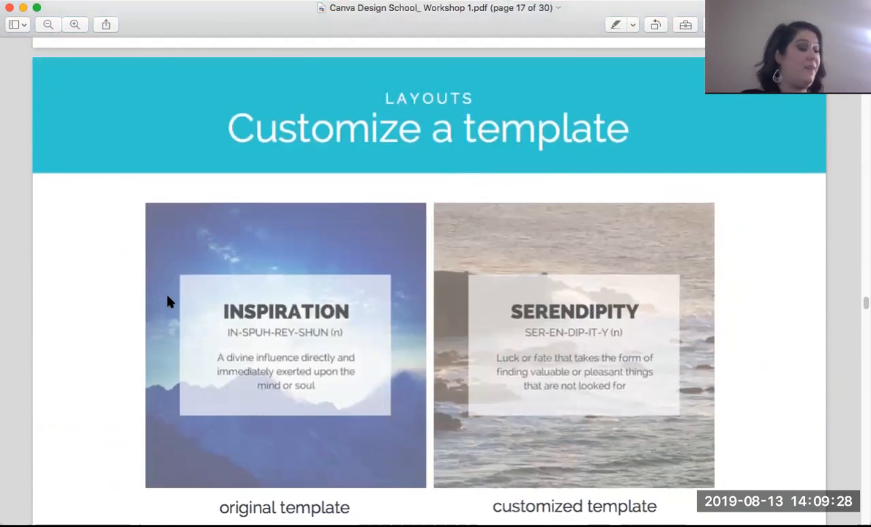
pyautogui.scroll(-1, 169, 302)
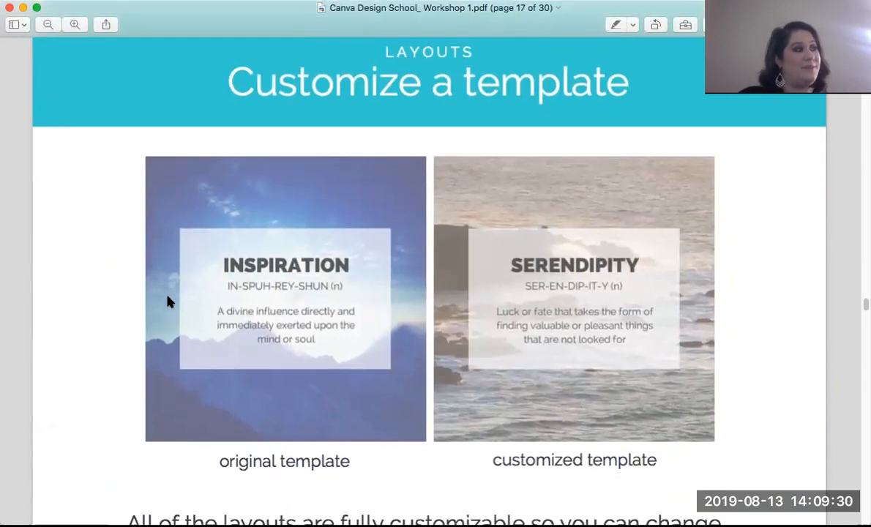
pyautogui.scroll(12, 168, 301)
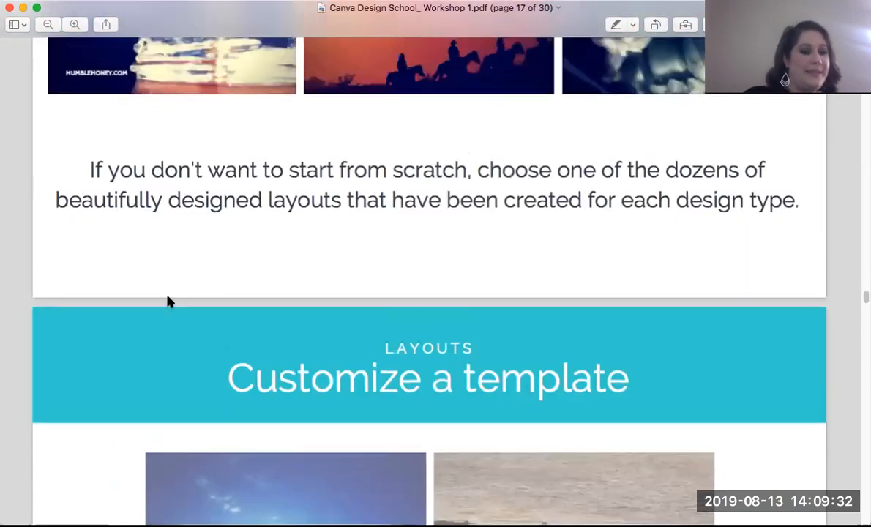
pyautogui.scroll(-1, 169, 301)
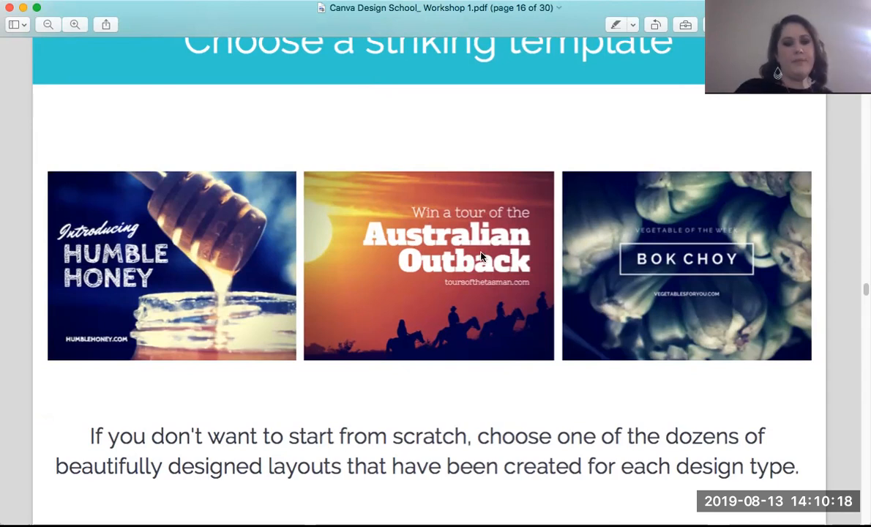
pyautogui.scroll(-3, 481, 257)
pyautogui.scroll(-10, 481, 257)
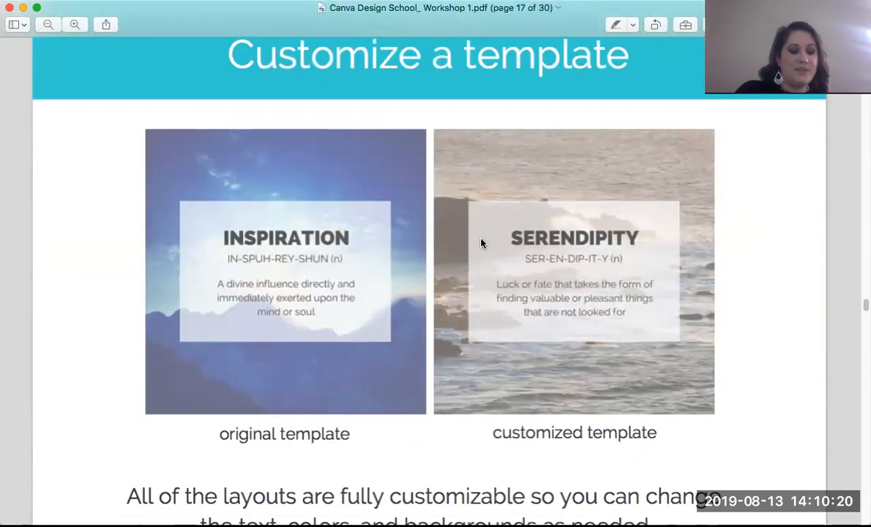
pyautogui.scroll(-1, 481, 244)
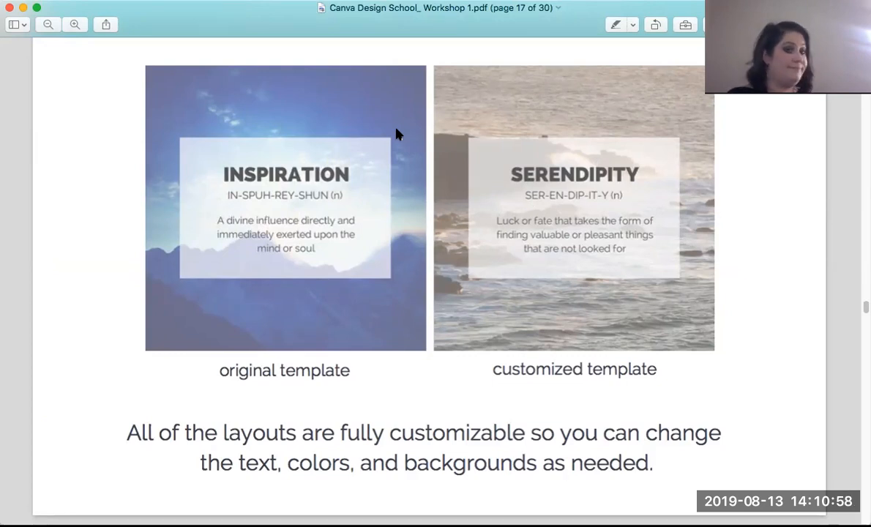
# Read through the Text section's pages on using a text box and using a text holder
pyautogui.scroll(-10, 398, 134)
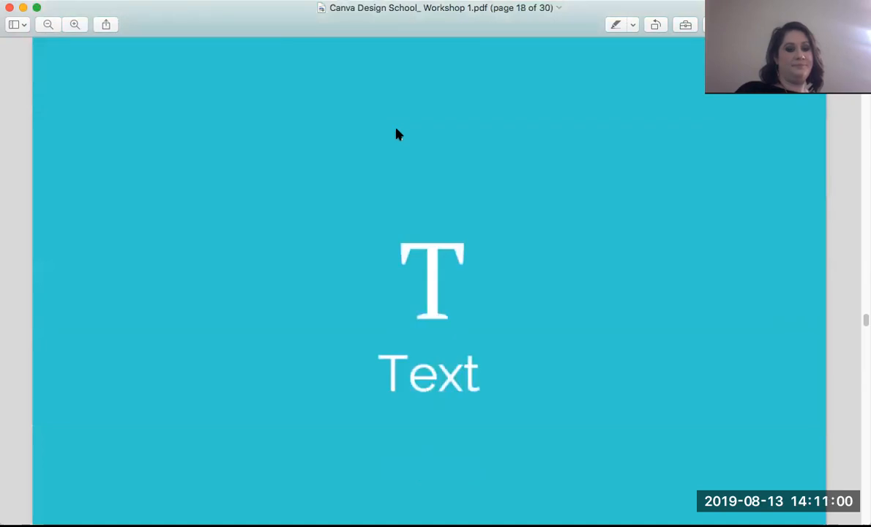
pyautogui.scroll(-10, 398, 134)
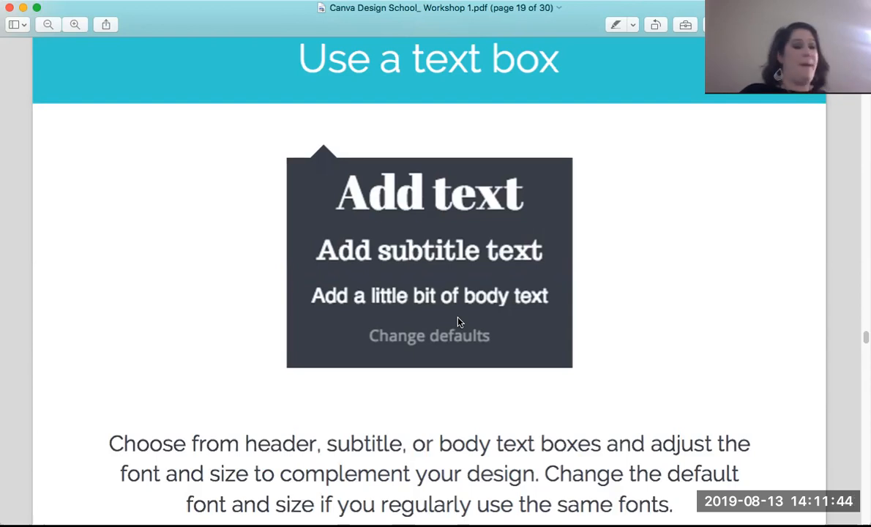
pyautogui.scroll(-5, 458, 322)
pyautogui.scroll(-5, 459, 323)
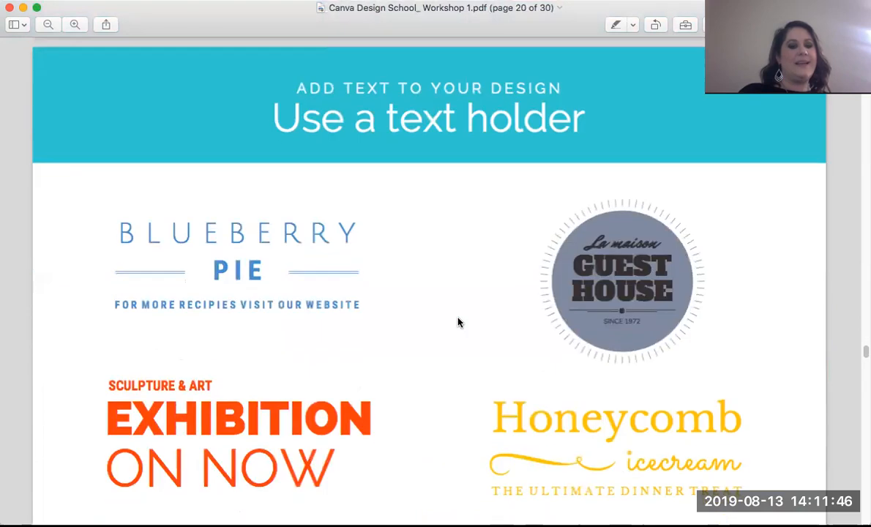
pyautogui.scroll(2, 458, 323)
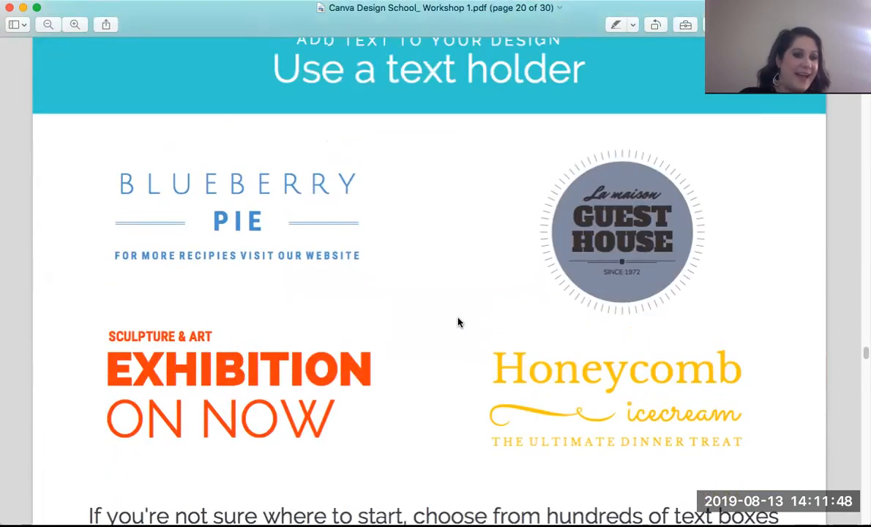
pyautogui.scroll(-2, 458, 322)
pyautogui.scroll(1, 459, 322)
pyautogui.scroll(2, 458, 323)
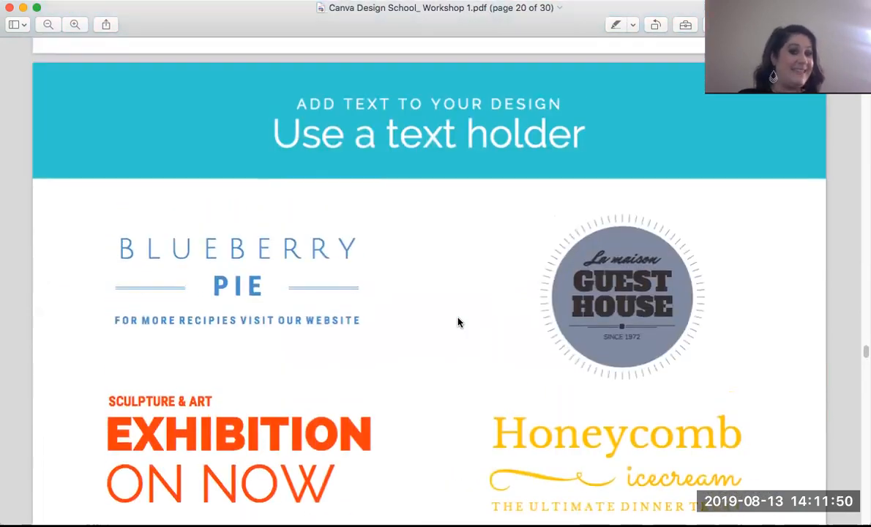
pyautogui.scroll(-3, 458, 322)
pyautogui.scroll(-1, 458, 322)
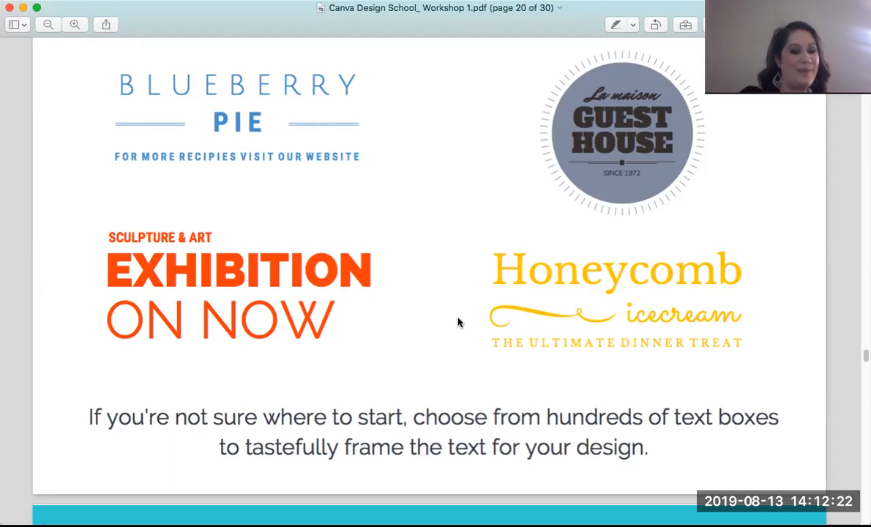
# Examine the Backgrounds section's pages on choosing a solid color and choosing a Canva background
pyautogui.scroll(-10, 459, 322)
pyautogui.scroll(-15, 459, 322)
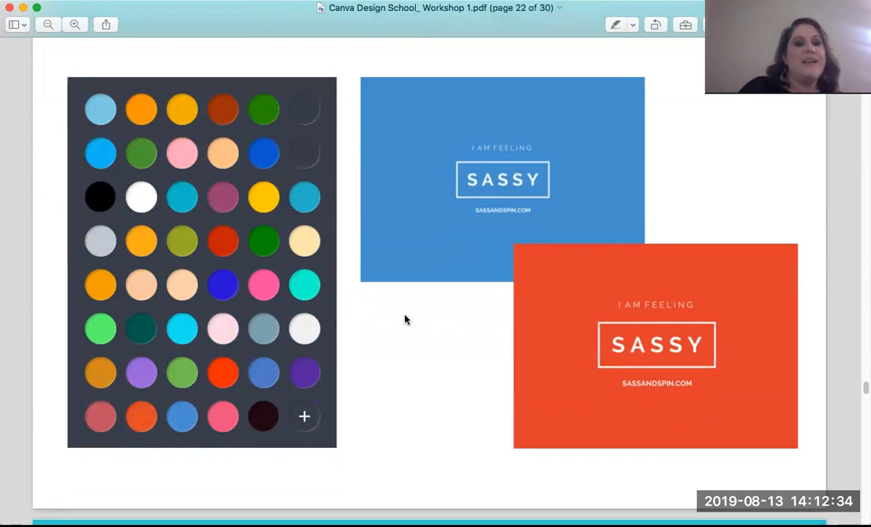
pyautogui.scroll(3, 404, 316)
pyautogui.scroll(-2, 404, 319)
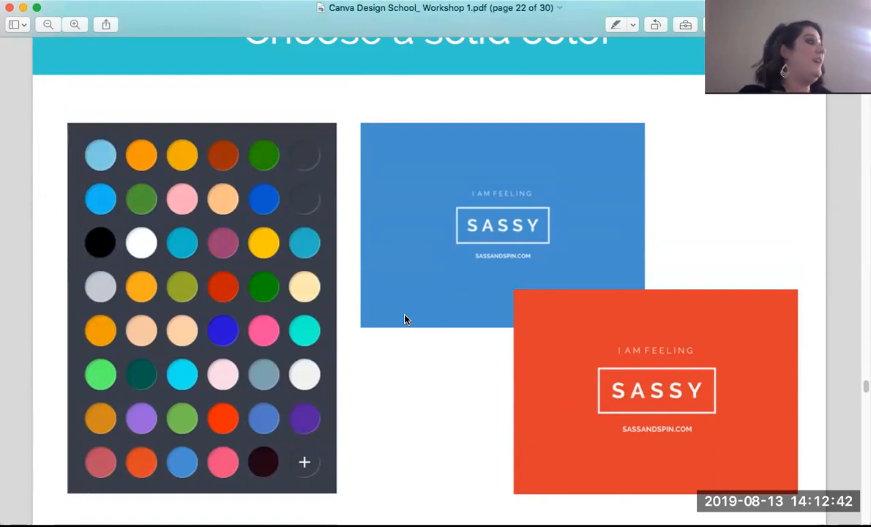
pyautogui.scroll(1, 407, 319)
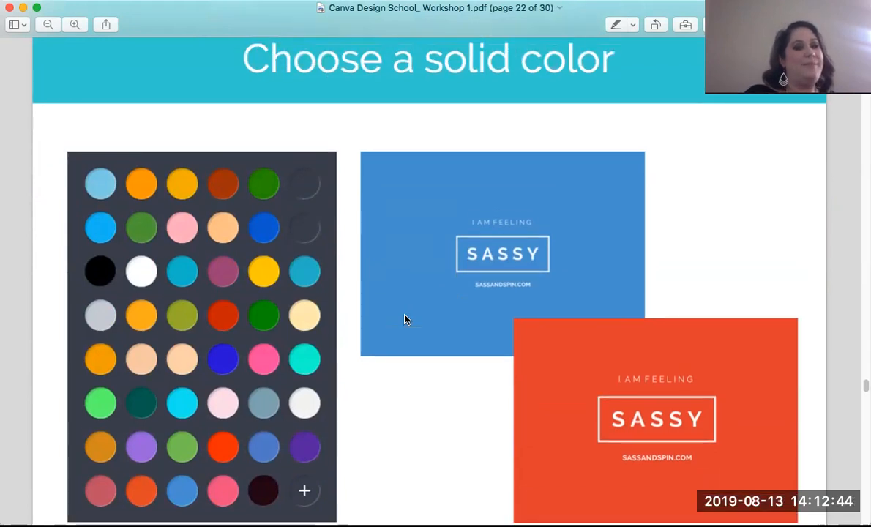
pyautogui.scroll(-1, 405, 317)
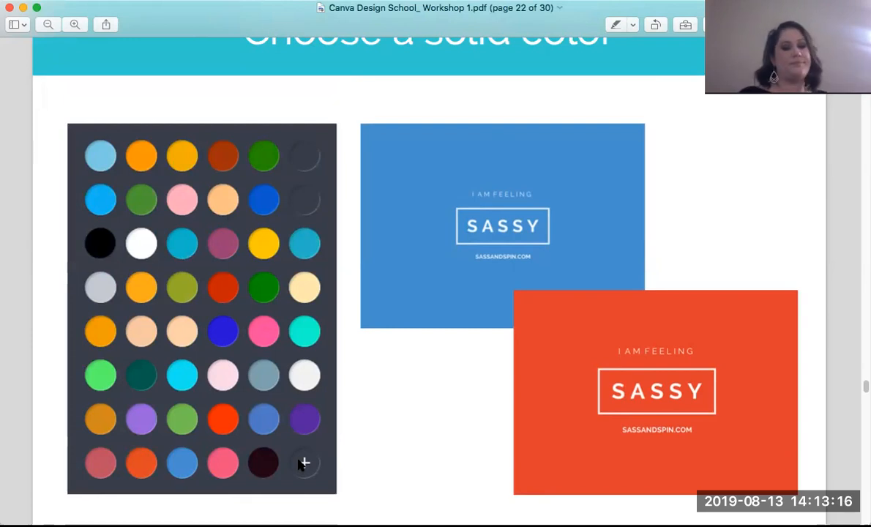
pyautogui.scroll(-10, 299, 463)
pyautogui.scroll(-3, 300, 464)
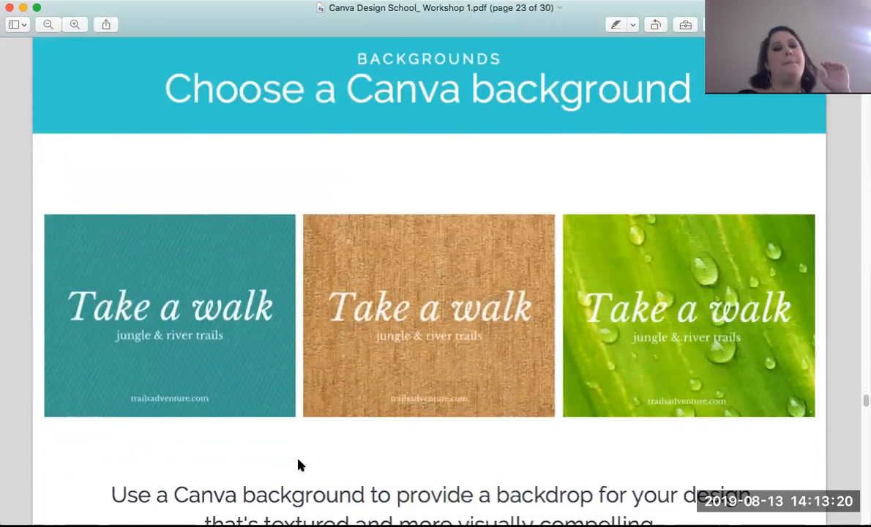
pyautogui.scroll(-3, 299, 465)
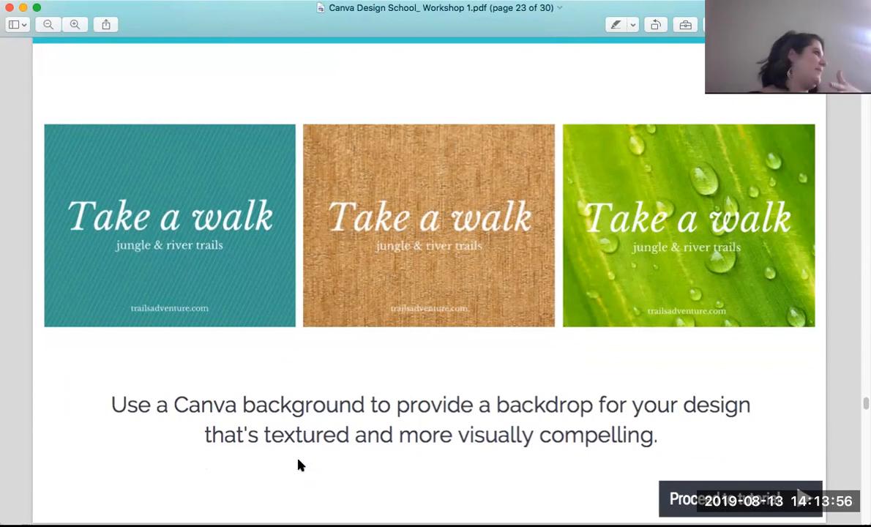
# Look through the uploads section, covering uploading your own images and using Facebook photos
pyautogui.scroll(-10, 299, 465)
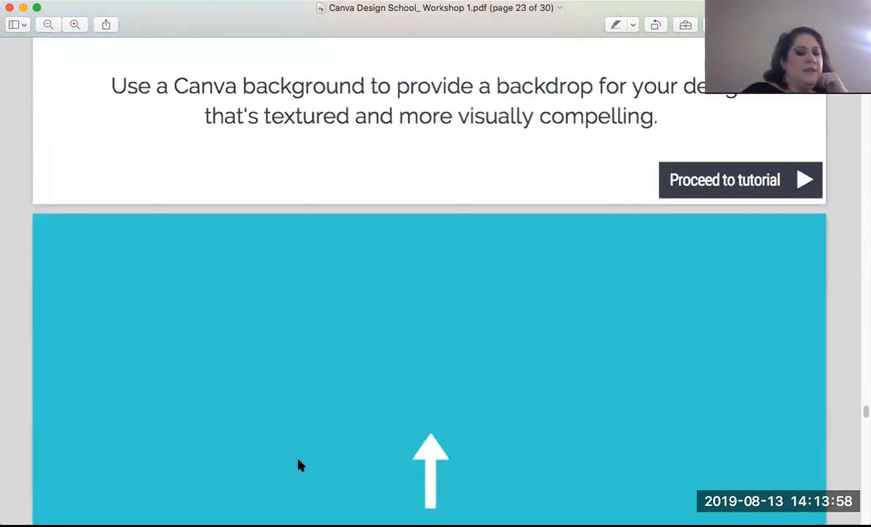
pyautogui.scroll(-10, 299, 465)
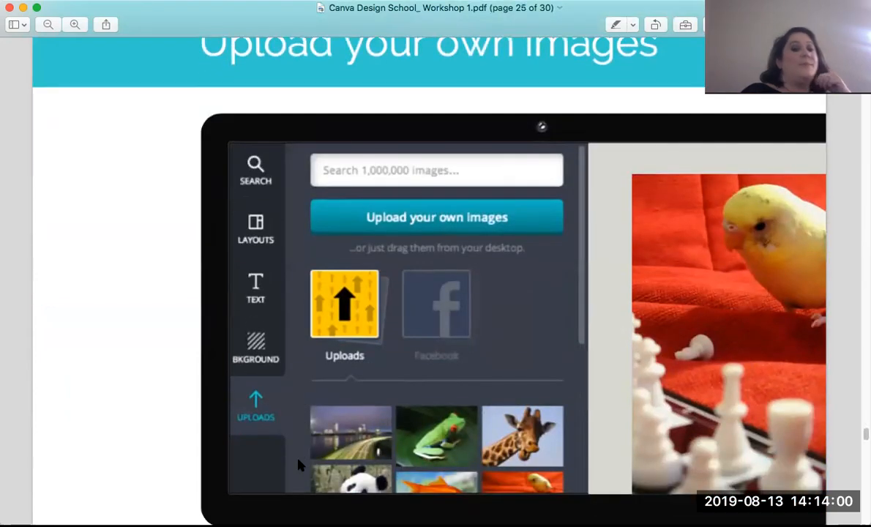
pyautogui.scroll(-2, 299, 465)
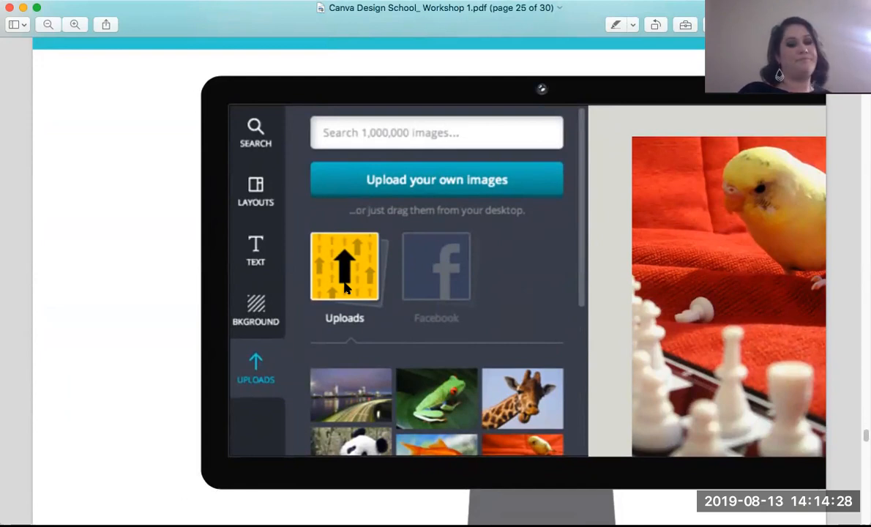
pyautogui.scroll(-10, 346, 288)
pyautogui.scroll(-6, 345, 288)
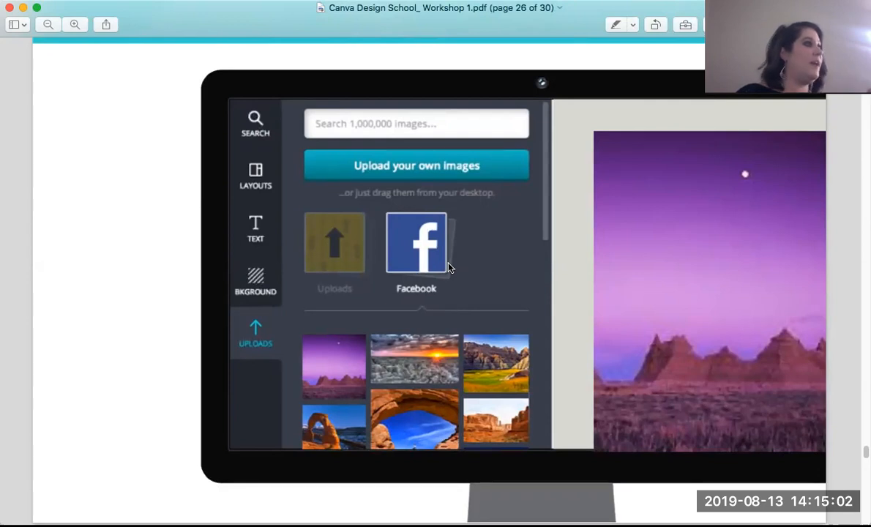
# Go through the Helpful Tips pages on download options and on sharing and collaborating, up to the Page arrangement heading
pyautogui.scroll(-5, 450, 268)
pyautogui.scroll(-10, 450, 268)
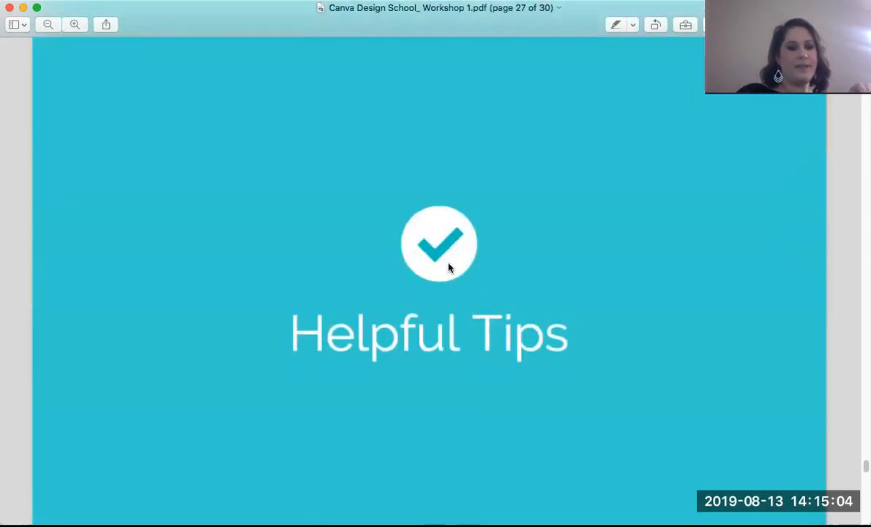
pyautogui.scroll(-2, 450, 268)
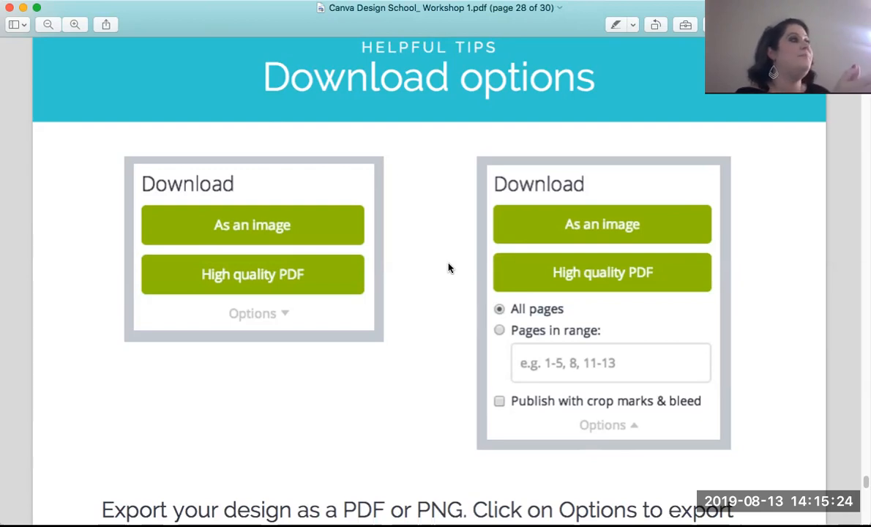
pyautogui.scroll(2, 450, 268)
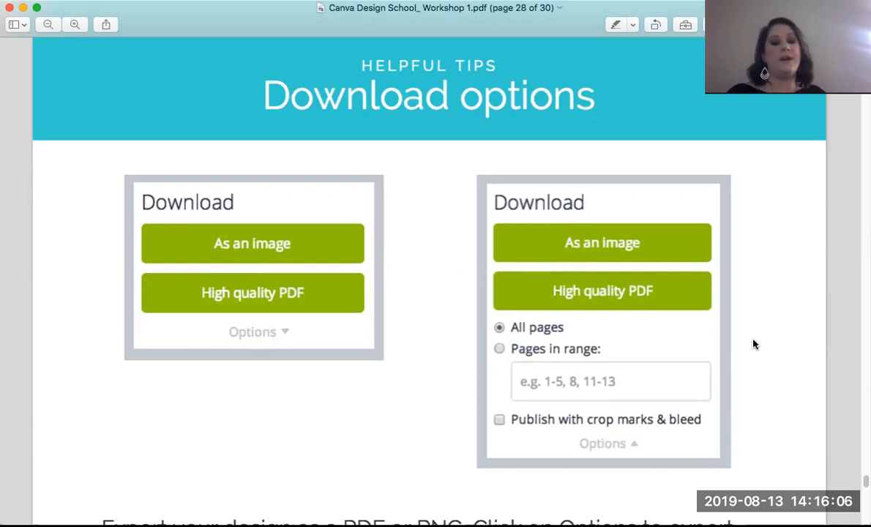
pyautogui.scroll(-5, 755, 345)
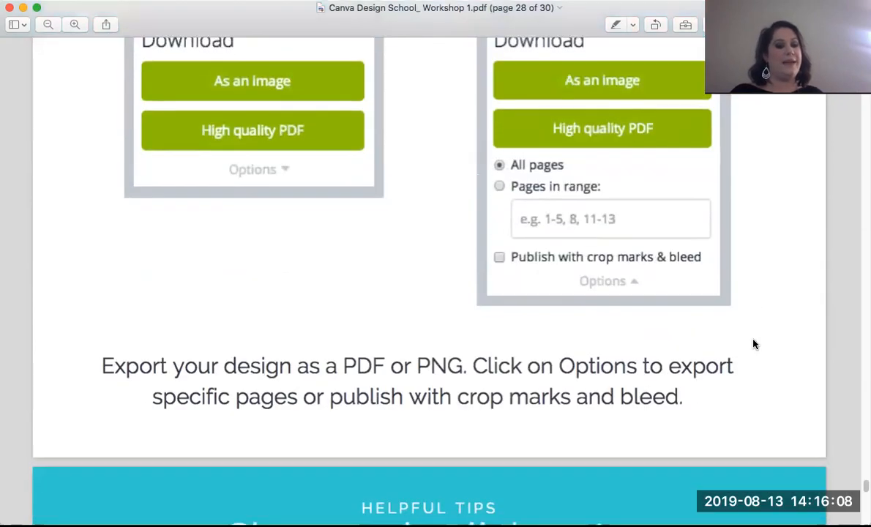
pyautogui.scroll(-3, 755, 344)
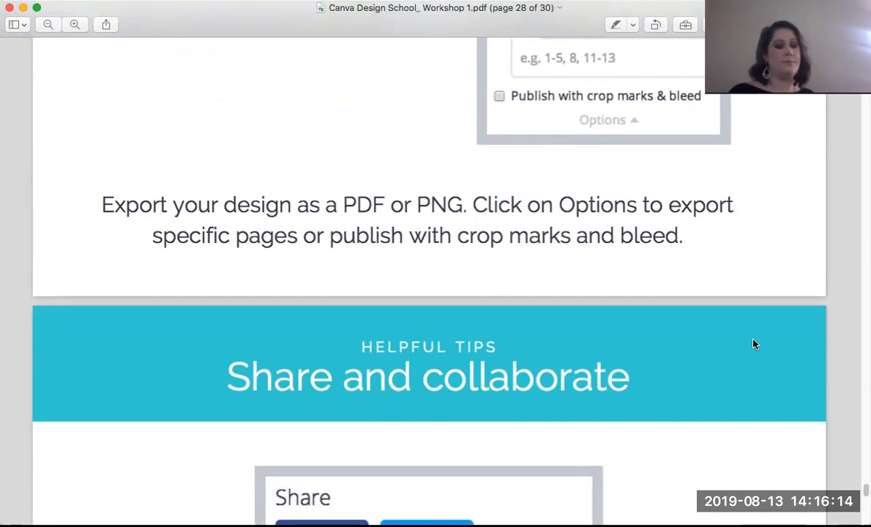
pyautogui.scroll(-8, 755, 344)
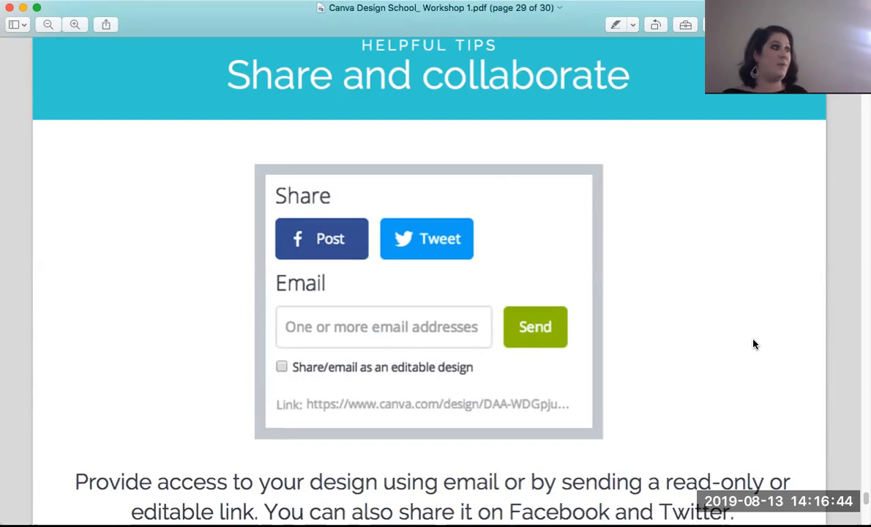
pyautogui.scroll(-2, 754, 344)
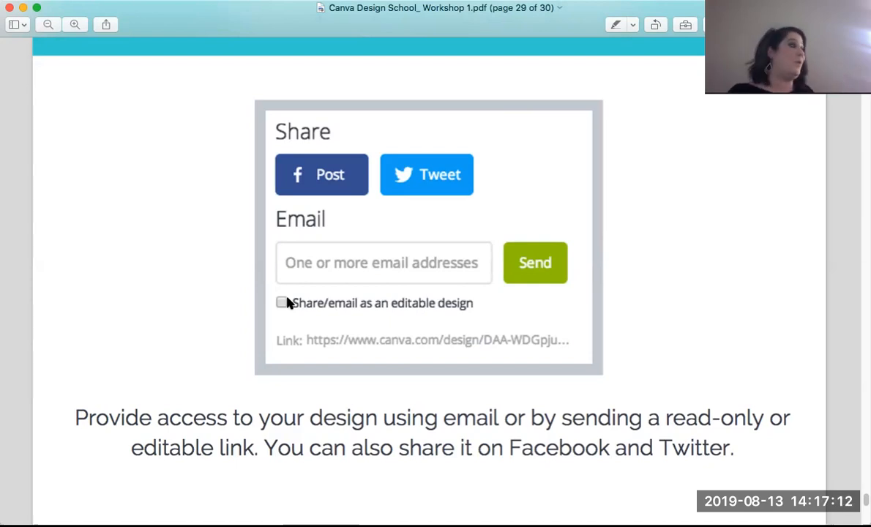
pyautogui.scroll(-5, 650, 364)
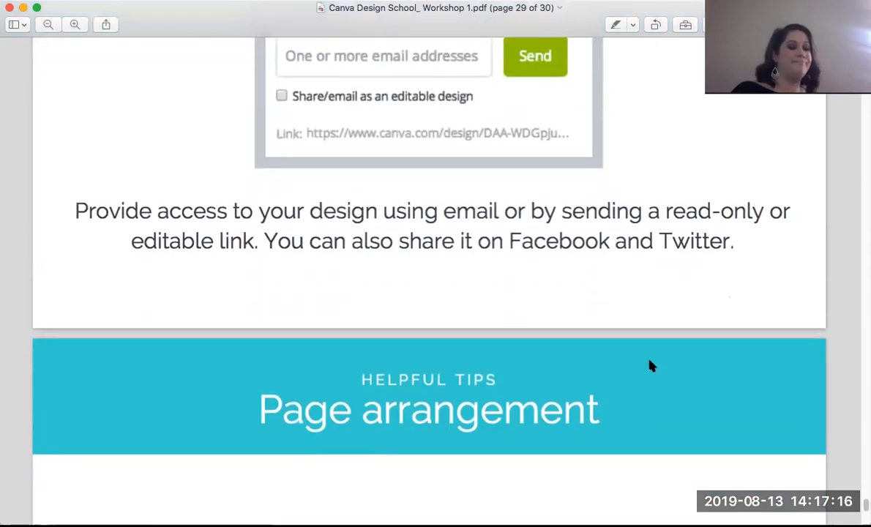
# Read the Page arrangement tips on reordering, duplicating and deleting pages, return to the first page, and close the workshop PDF
pyautogui.scroll(-5, 651, 366)
pyautogui.scroll(-3, 651, 365)
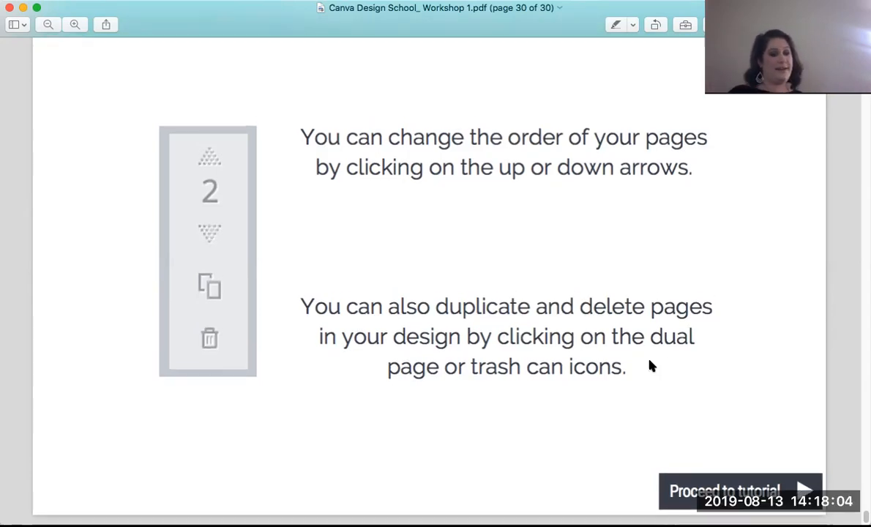
pyautogui.scroll(20, 651, 367)
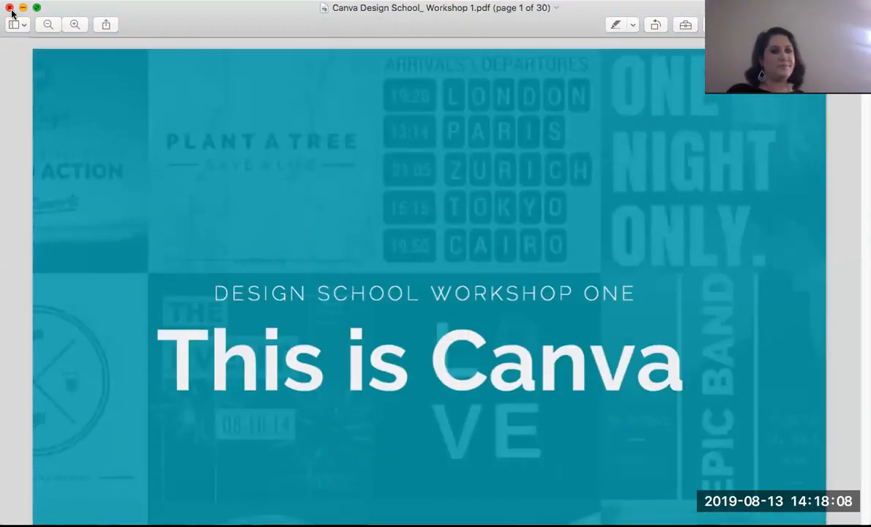
pyautogui.click(10, 7)
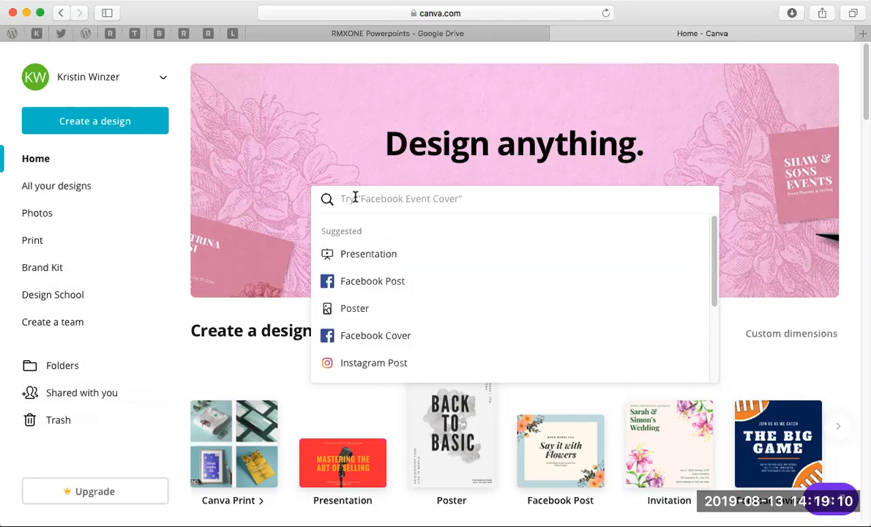
# Search the Canva home page's design types for "busines", "presentation" and "facebook" to look over the suggested formats
pyautogui.write('busines')
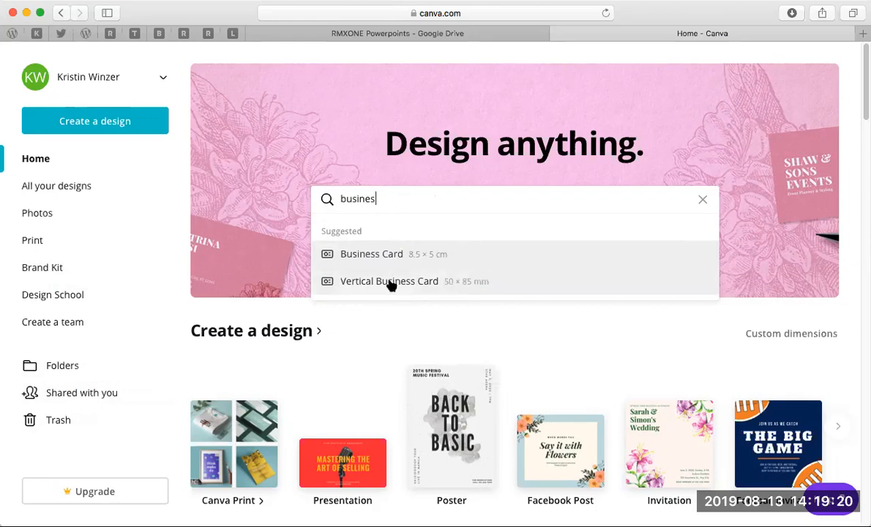
pyautogui.doubleClick(393, 206)
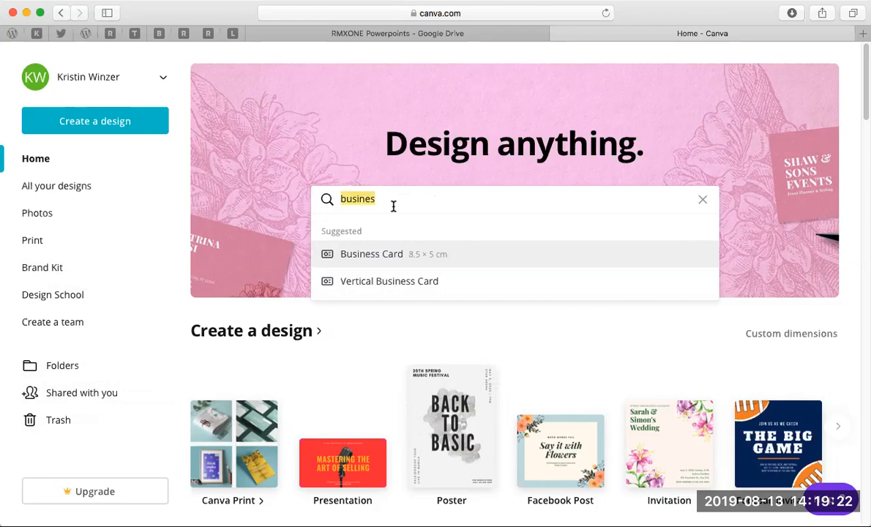
pyautogui.write('presentation')
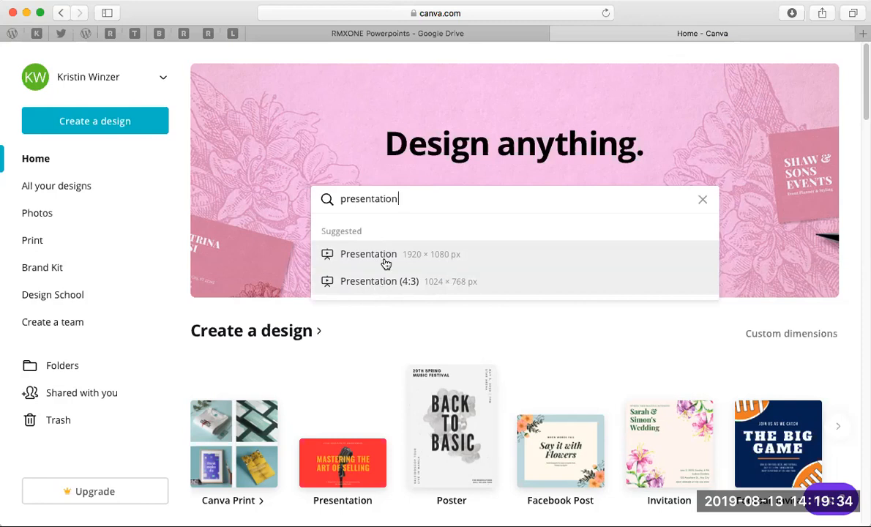
pyautogui.doubleClick(430, 196)
pyautogui.write('facebook')
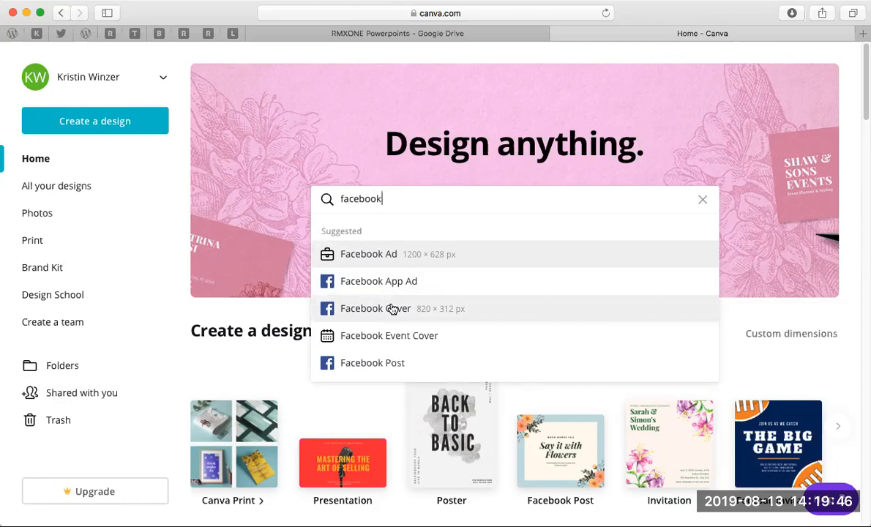
pyautogui.click(829, 372)
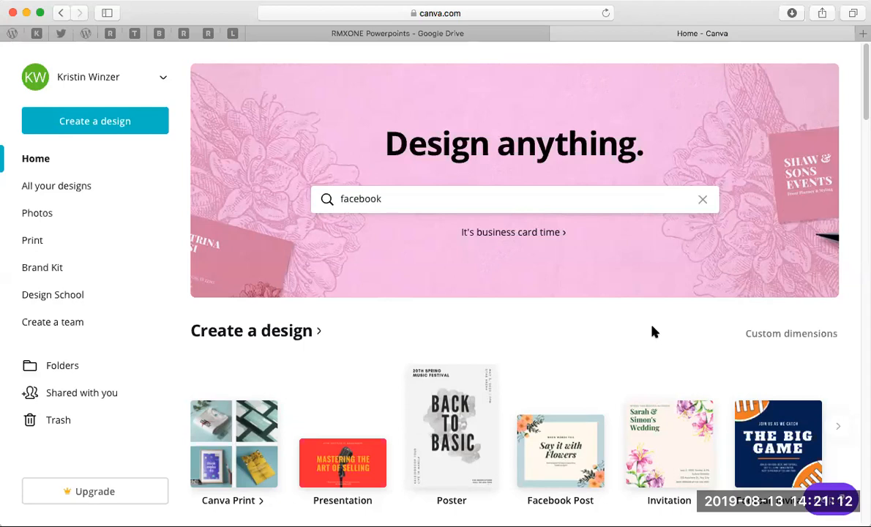
# Browse the design formats under Create a design and start a new Flyer
pyautogui.scroll(-5, 654, 332)
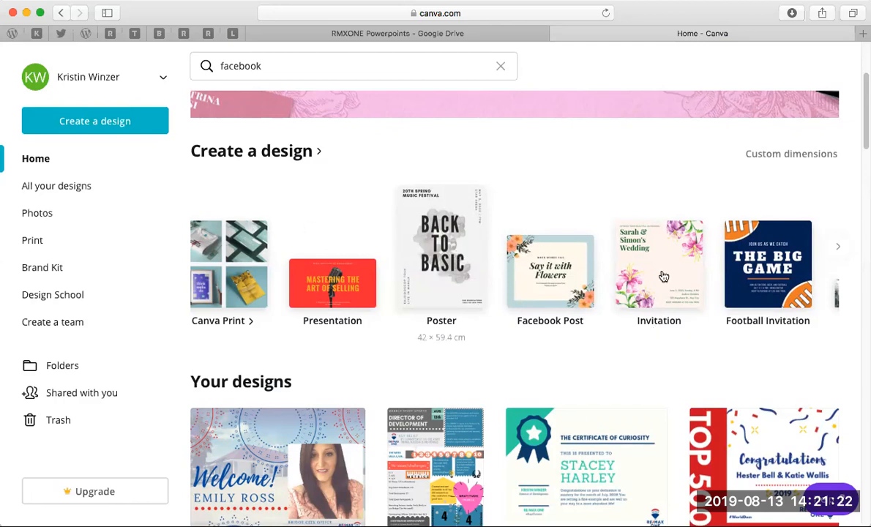
pyautogui.hscroll(-1, 839, 250)
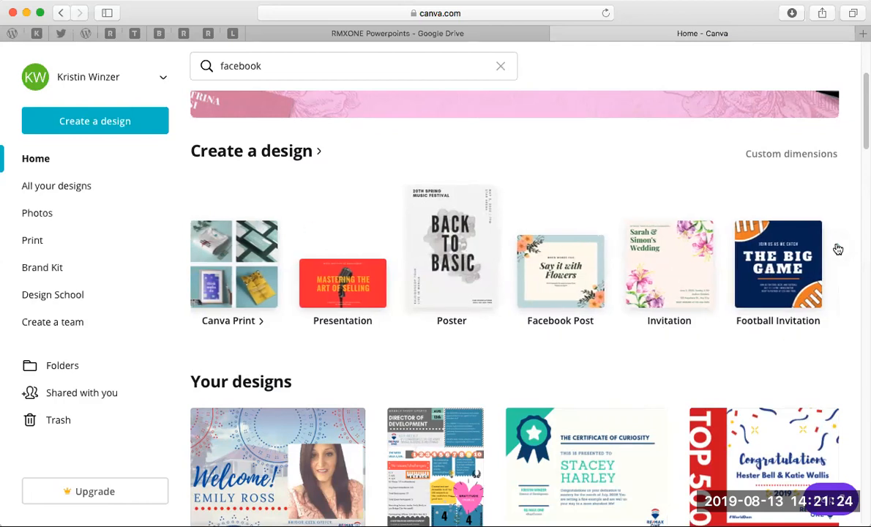
pyautogui.click(839, 250)
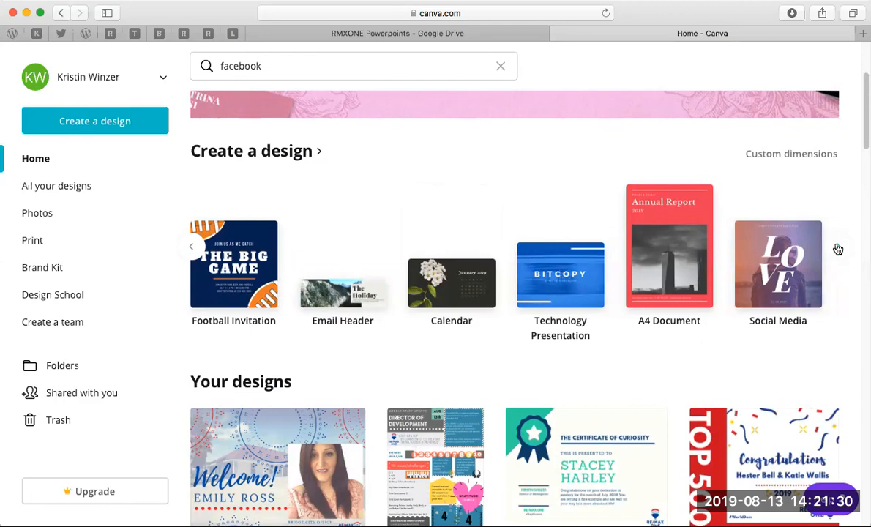
pyautogui.click(838, 250)
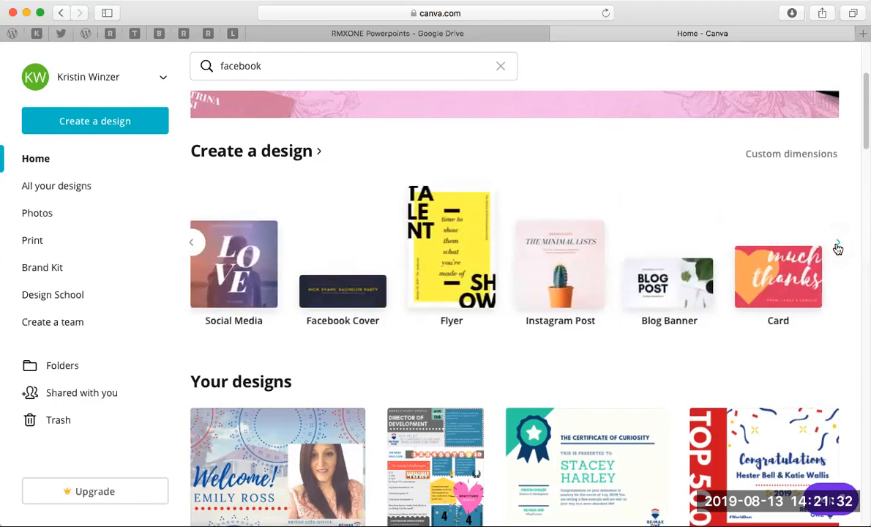
pyautogui.click(471, 219)
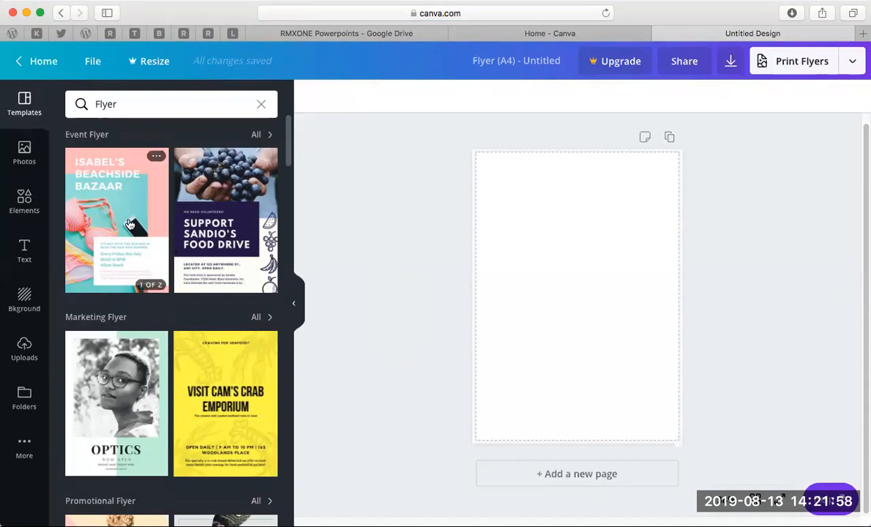
# Apply the Promotional Flyer template "Eat, Drink and Have Cookies!" to the blank page
pyautogui.scroll(-5, 178, 231)
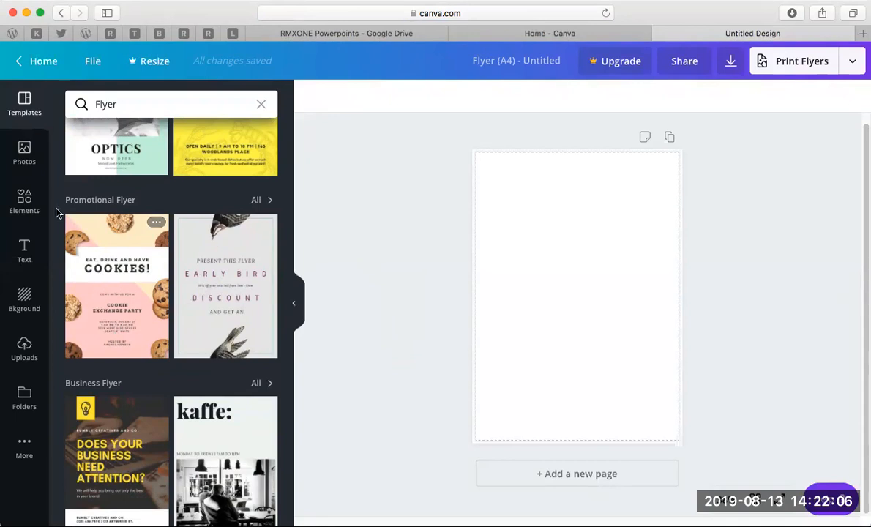
pyautogui.click(106, 236)
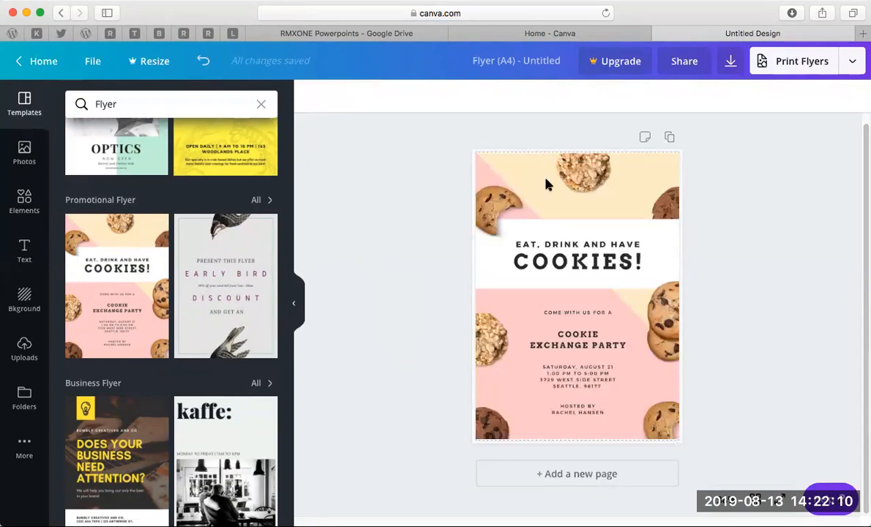
pyautogui.click(597, 302)
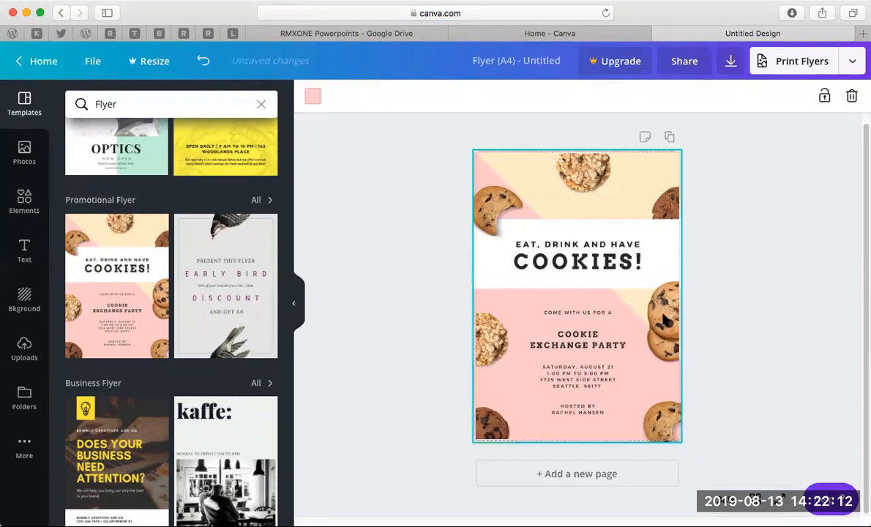
# Delete all the cookie photos around the flyer's edges, leaving only the text and colored shapes
pyautogui.click(665, 319)
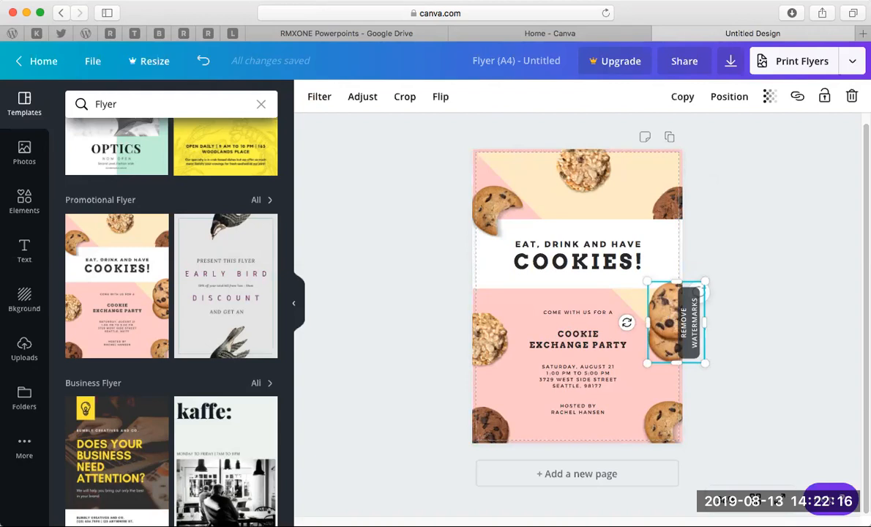
pyautogui.press('Delete')
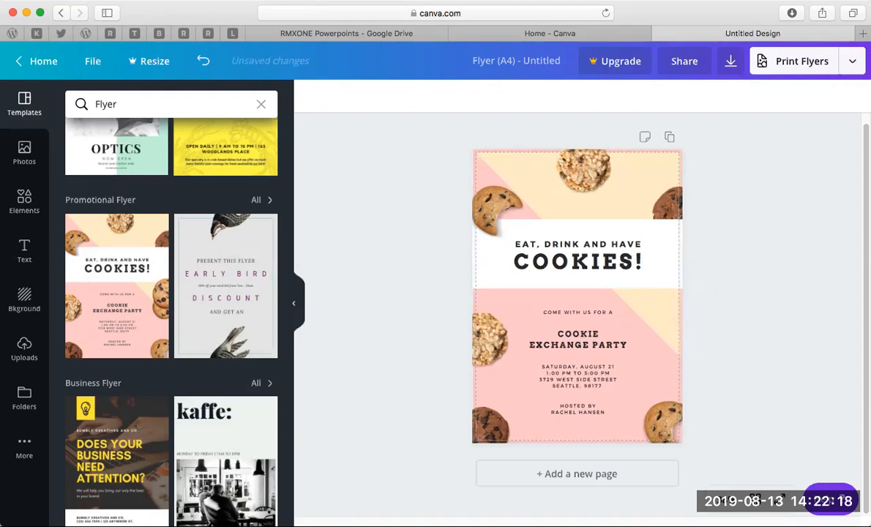
pyautogui.click(487, 340)
pyautogui.press('Delete')
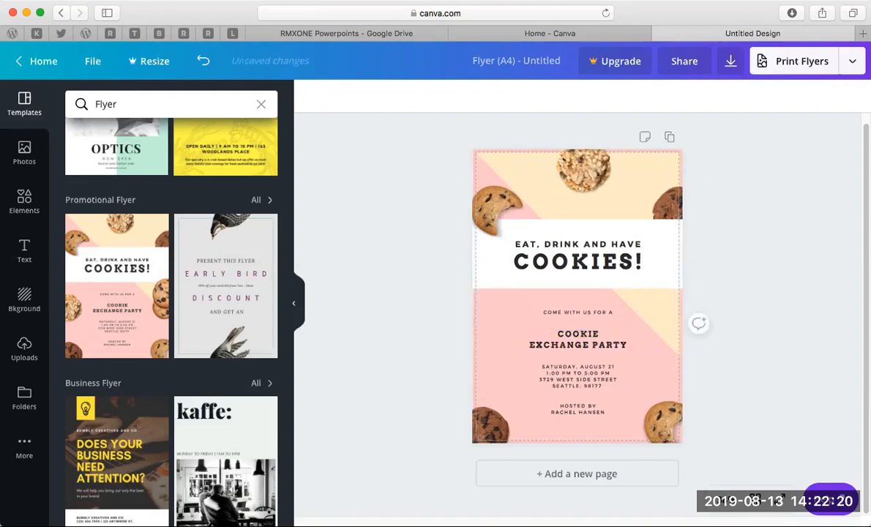
pyautogui.click(489, 423)
pyautogui.press('Delete')
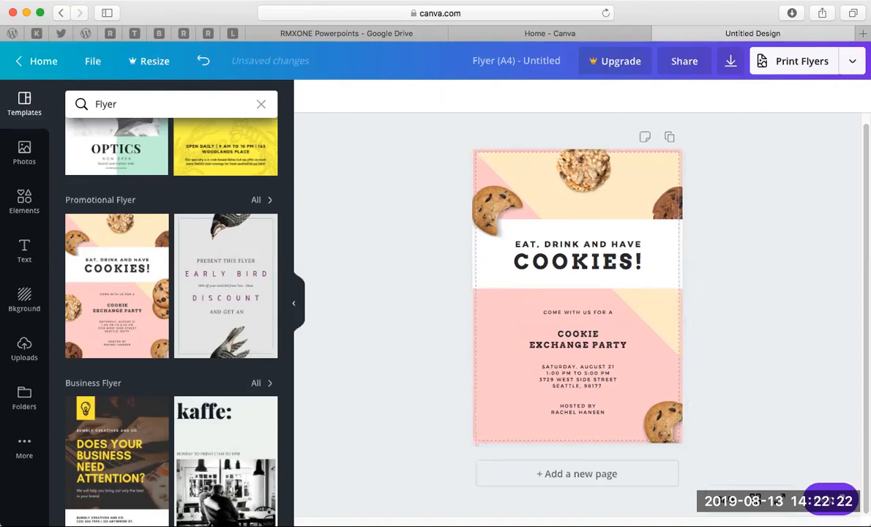
pyautogui.click(498, 207)
pyautogui.press('Delete')
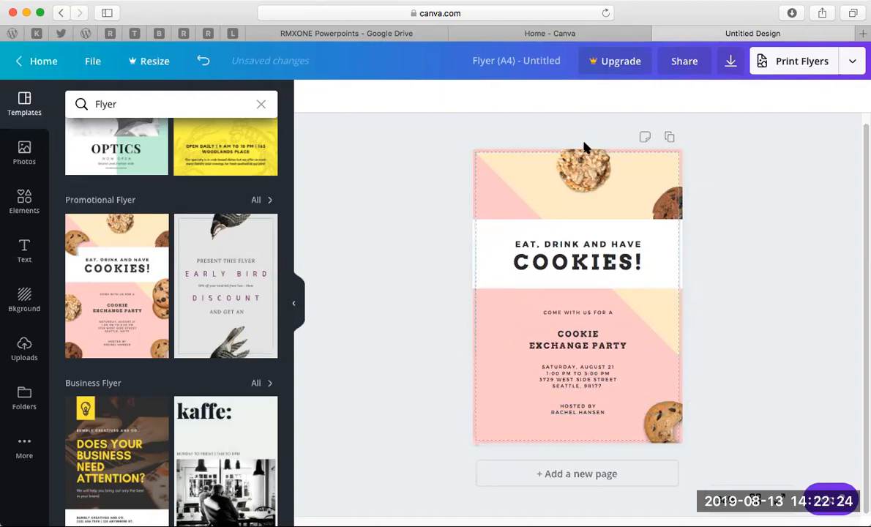
pyautogui.click(585, 157)
pyautogui.press('Delete')
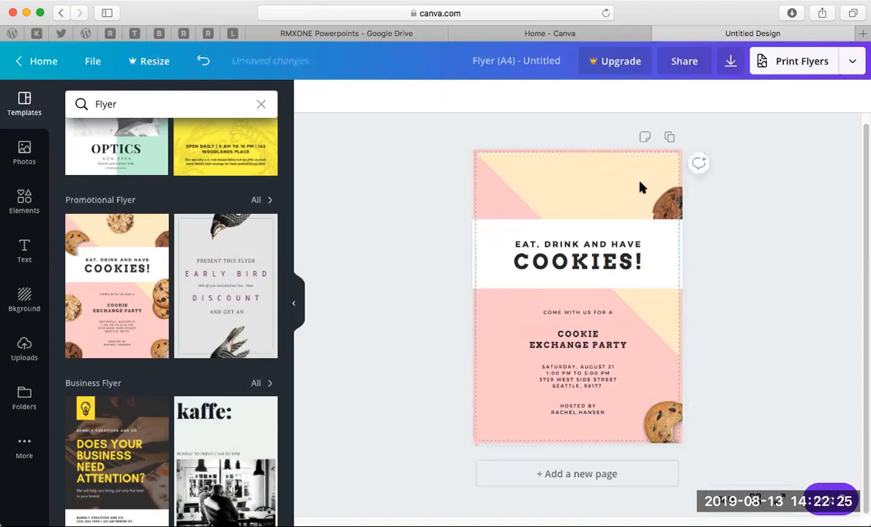
pyautogui.click(678, 201)
pyautogui.press('Delete')
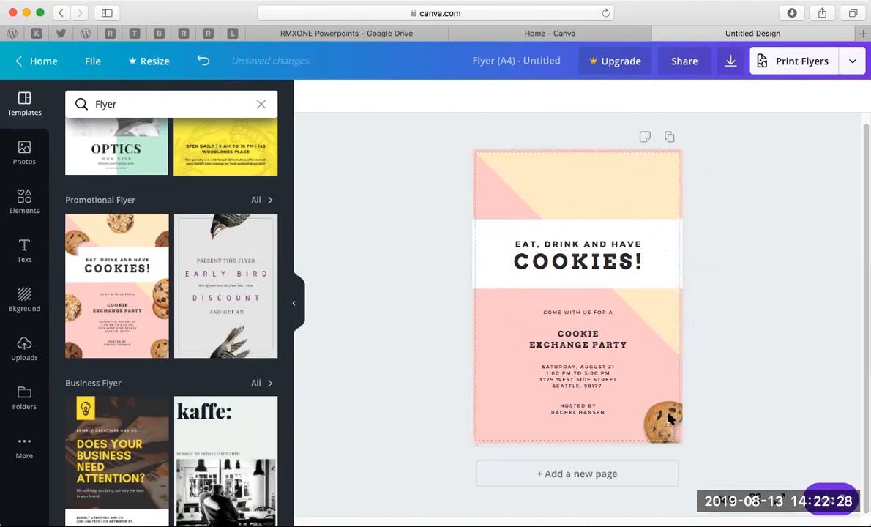
pyautogui.click(666, 419)
pyautogui.press('Delete')
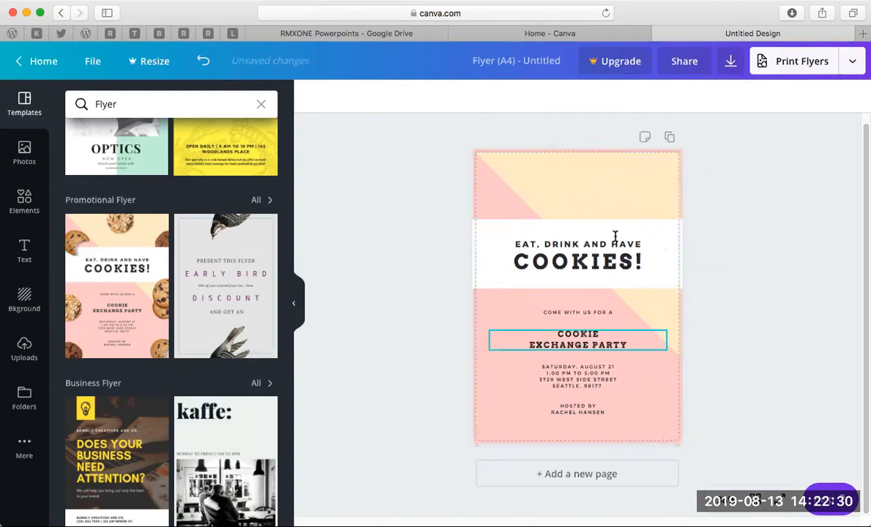
# Recolor the cream diagonal shape behind the flyer's title band light purple from the default colors
pyautogui.click(604, 177)
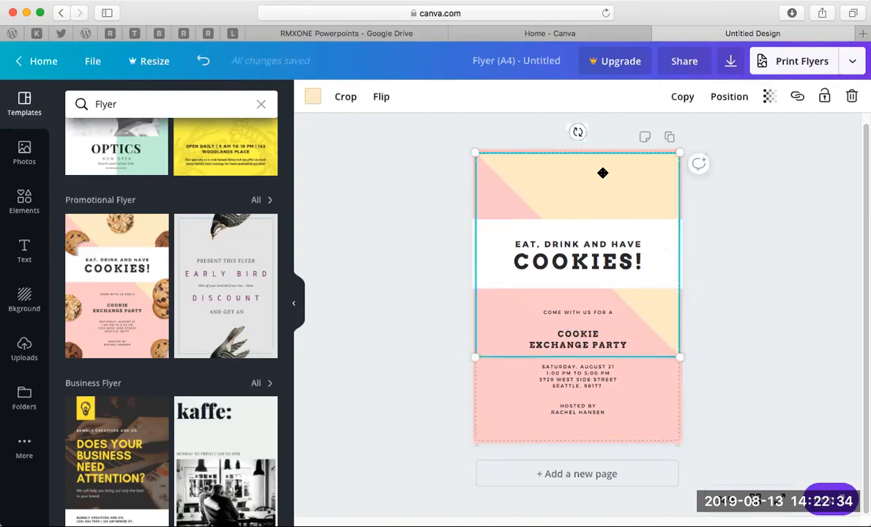
pyautogui.click(314, 100)
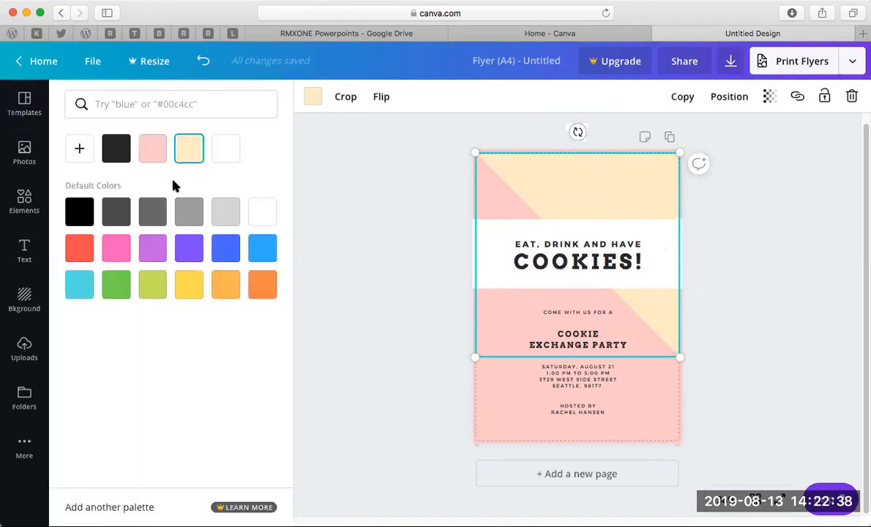
pyautogui.click(189, 251)
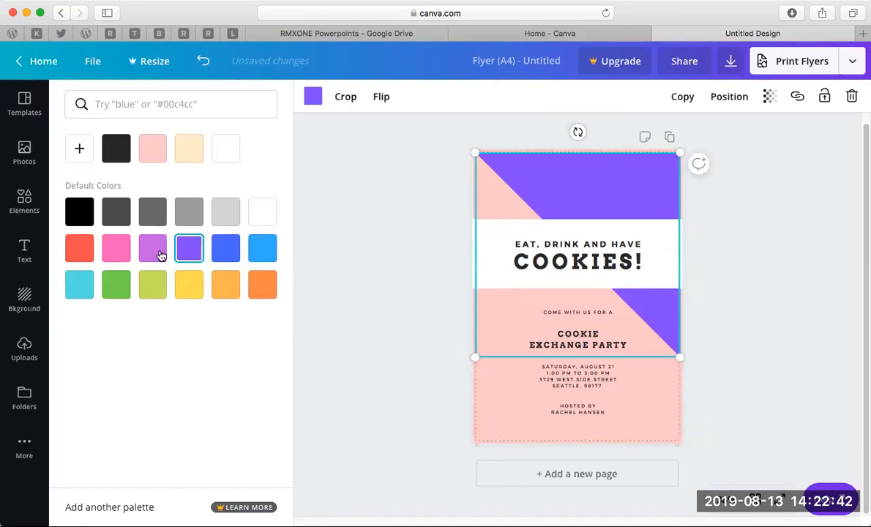
pyautogui.click(161, 253)
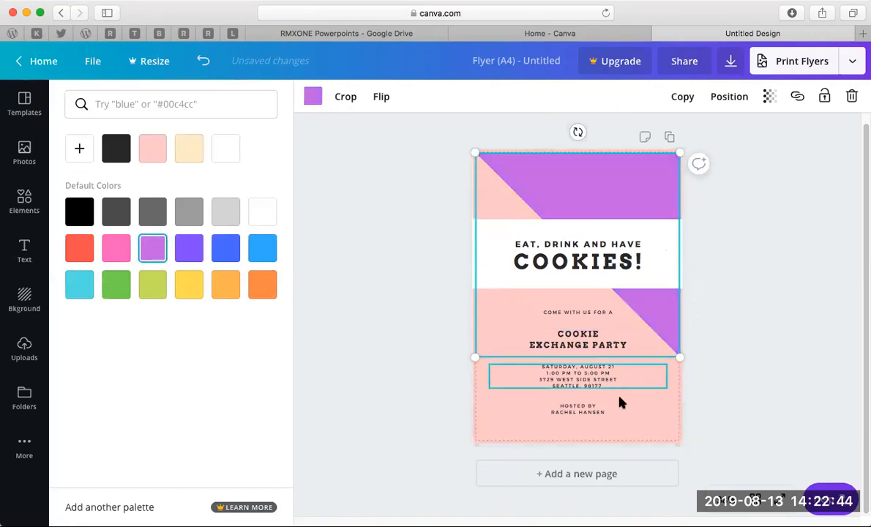
# Change the flyer's pink background to the lime green default color
pyautogui.click(644, 432)
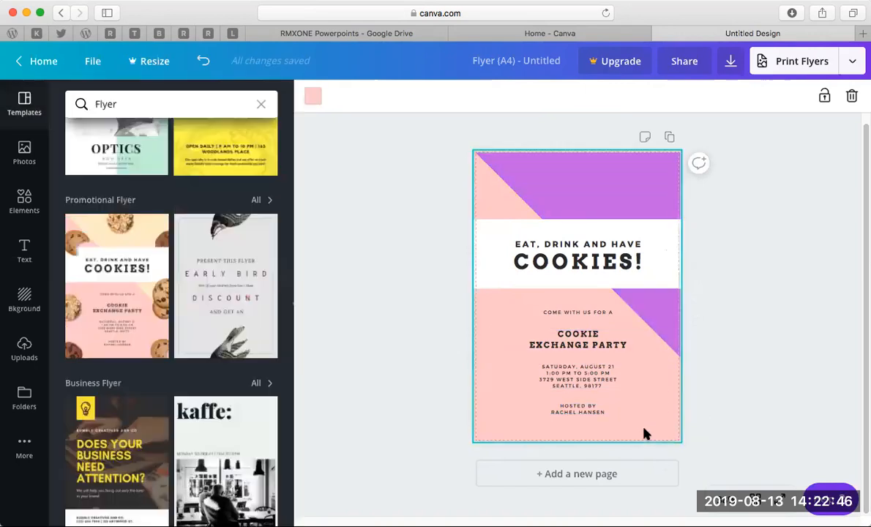
pyautogui.click(314, 100)
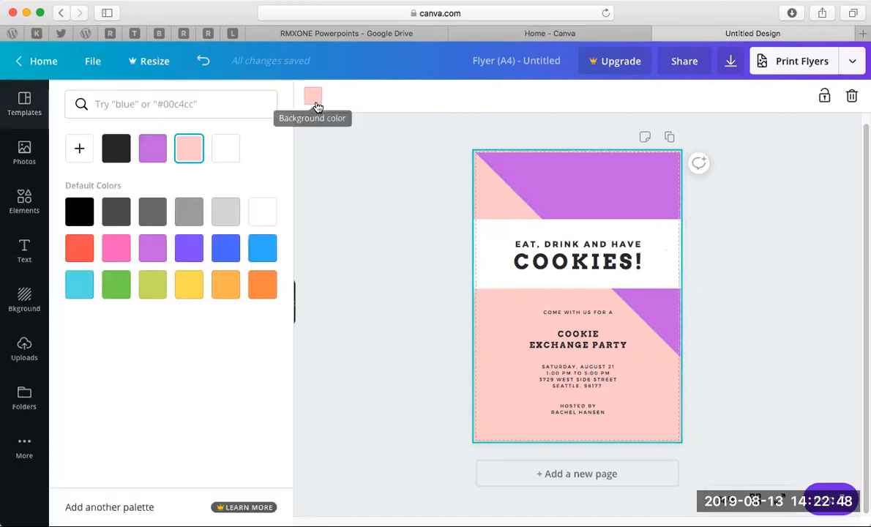
pyautogui.click(153, 285)
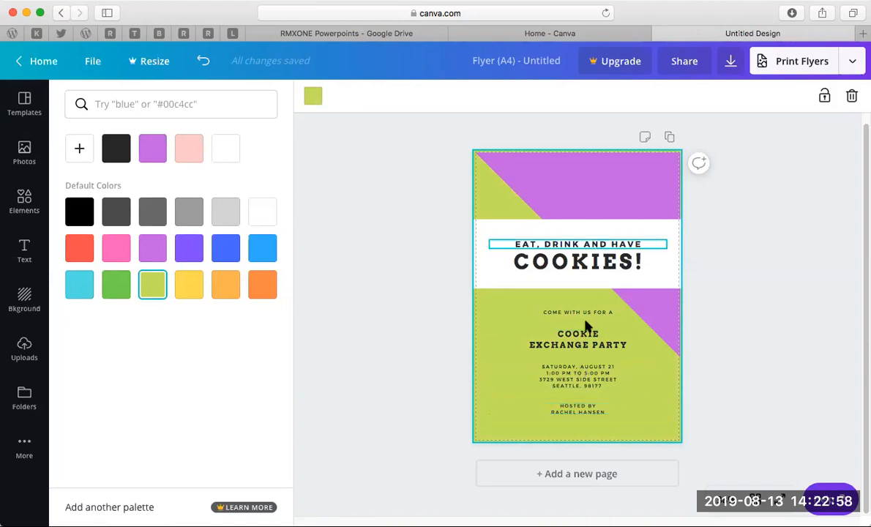
# Change the font of the "COOKIES!" title to Antonio Bold
pyautogui.doubleClick(577, 262)
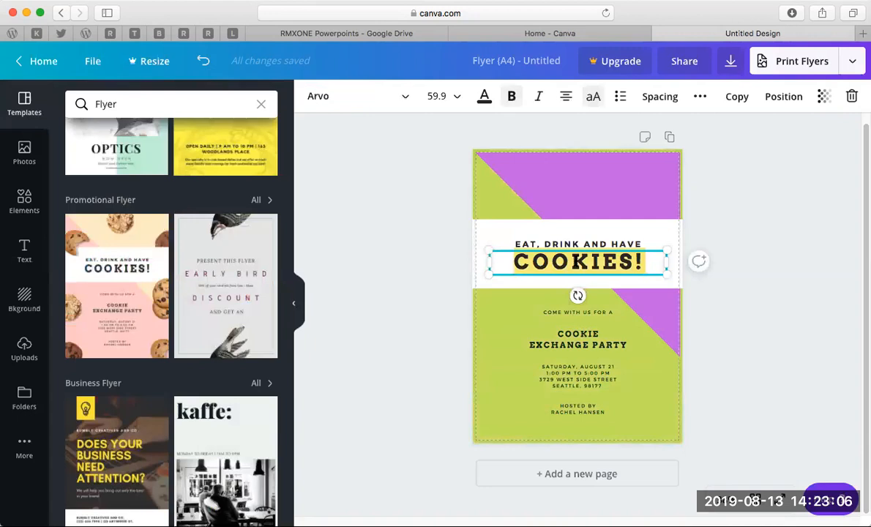
pyautogui.click(351, 105)
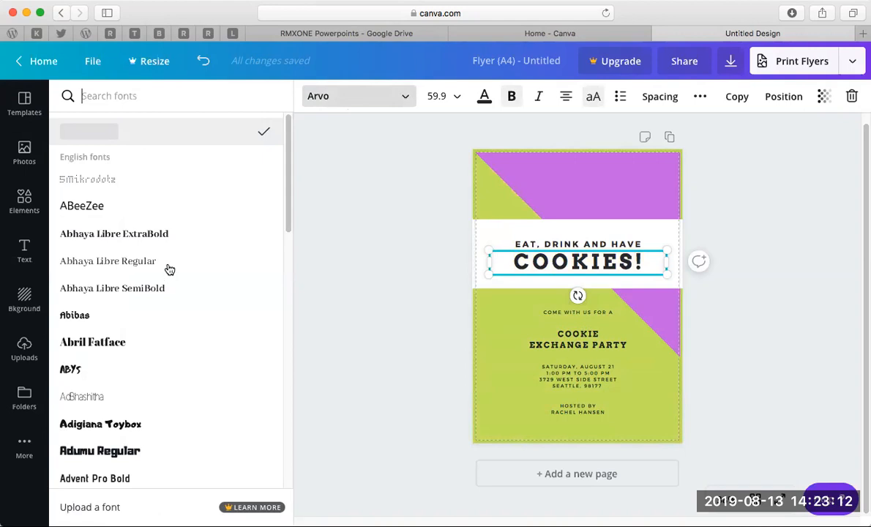
pyautogui.scroll(-10, 169, 270)
pyautogui.scroll(-5, 169, 270)
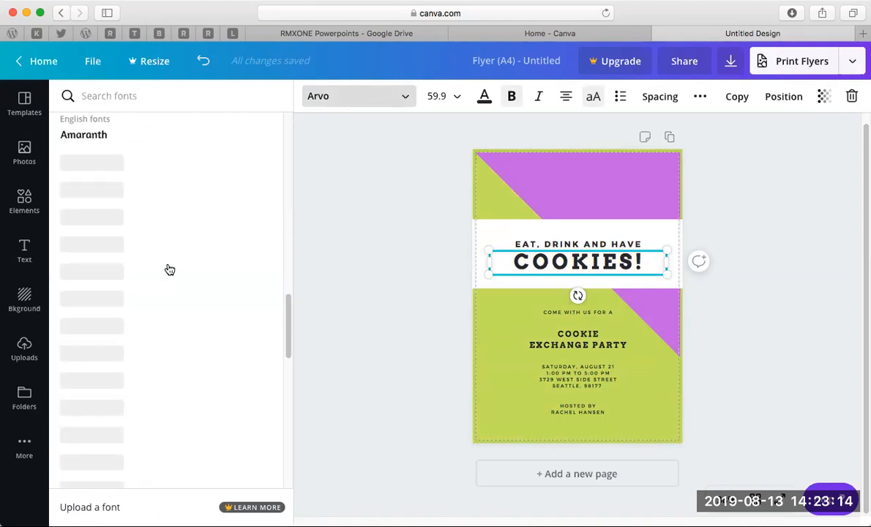
pyautogui.scroll(-2, 170, 270)
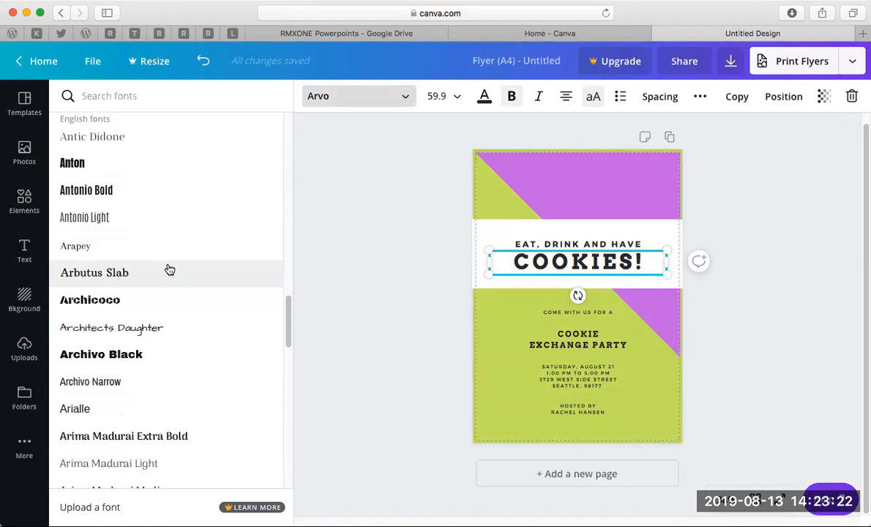
pyautogui.click(87, 192)
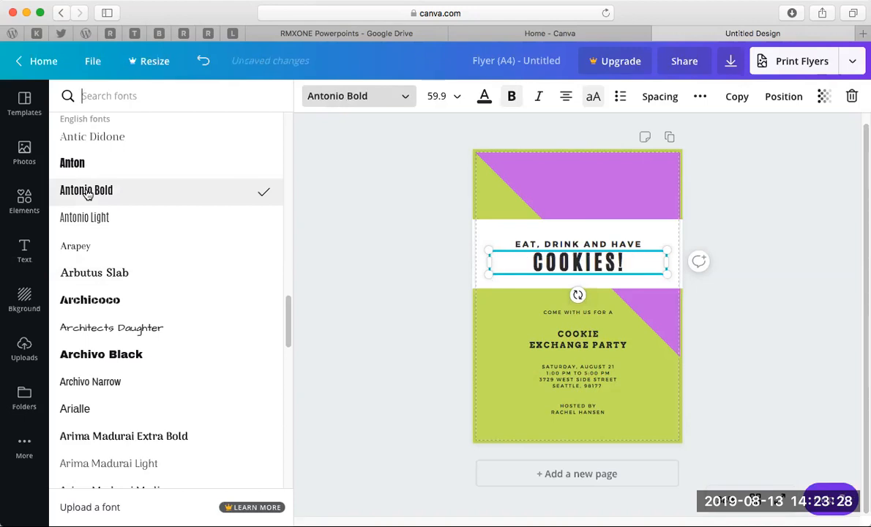
pyautogui.click(399, 219)
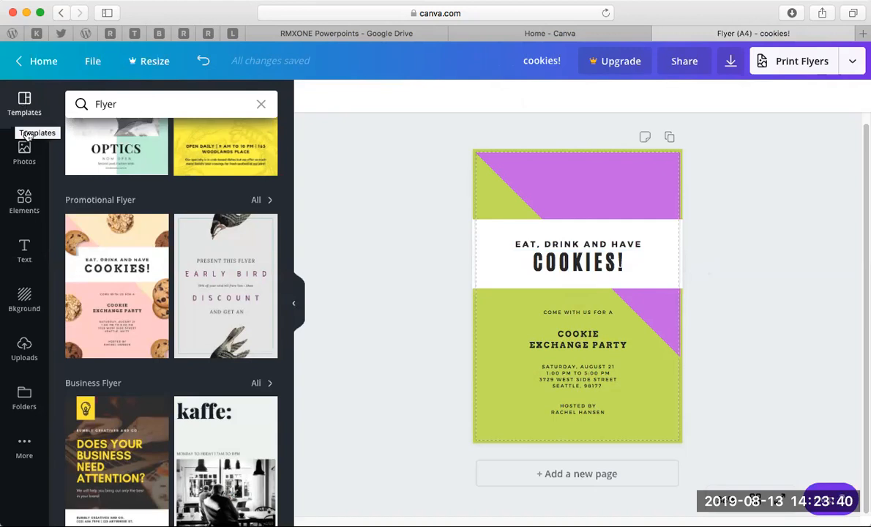
# Add a two-column photo grid from the Grids elements to the flyer and shrink it to a small block over the title area
pyautogui.click(26, 203)
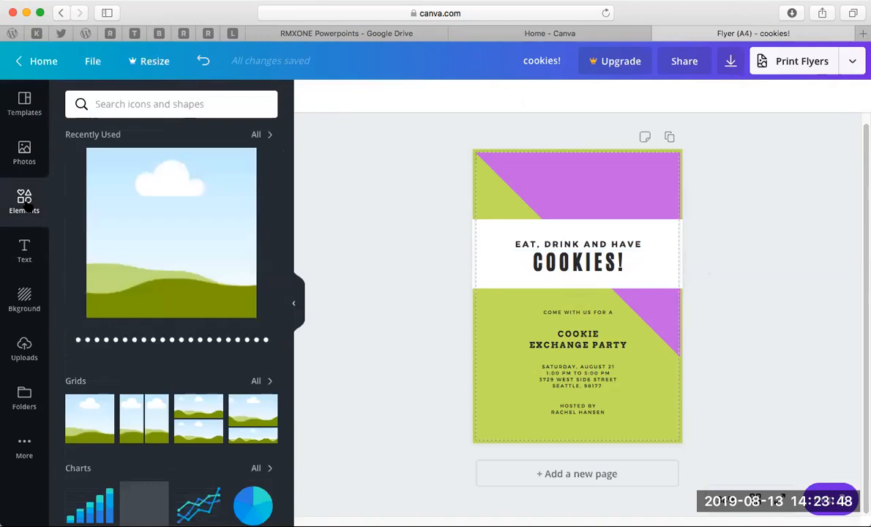
pyautogui.moveTo(149, 216)
pyautogui.scroll(-4, 149, 216)
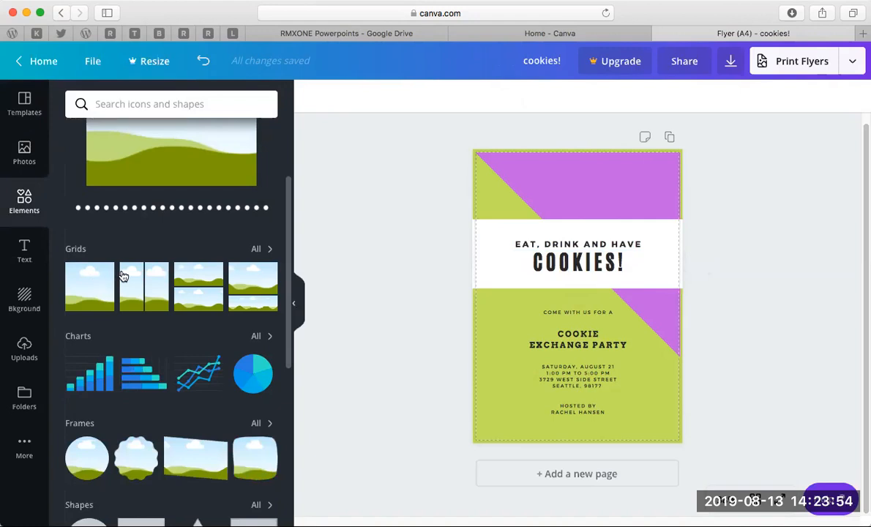
pyautogui.click(256, 249)
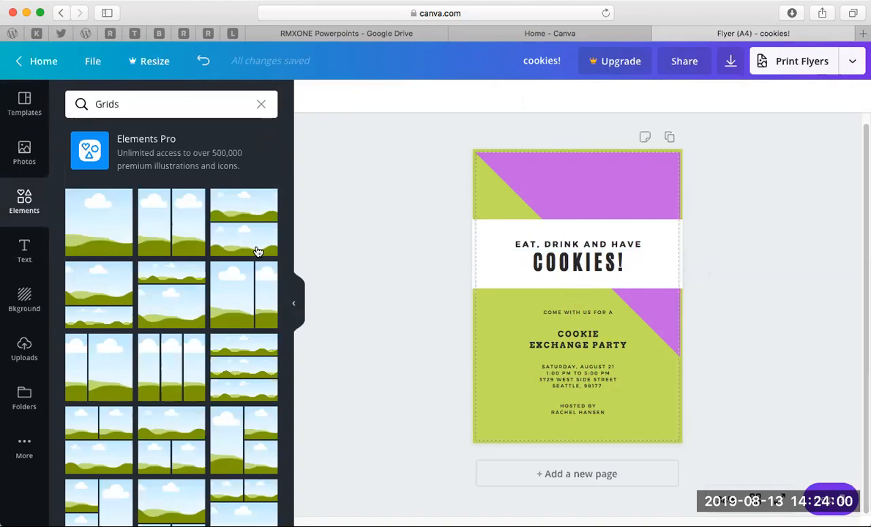
pyautogui.scroll(-5, 258, 252)
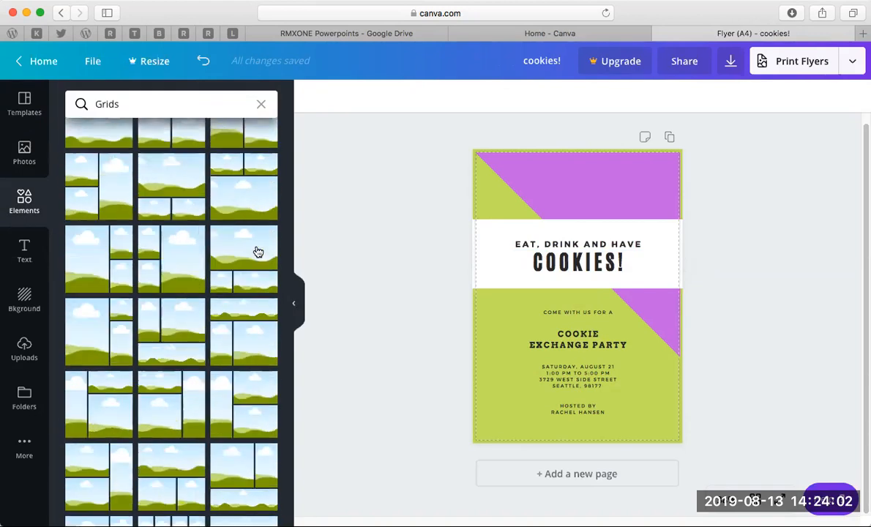
pyautogui.scroll(-5, 258, 252)
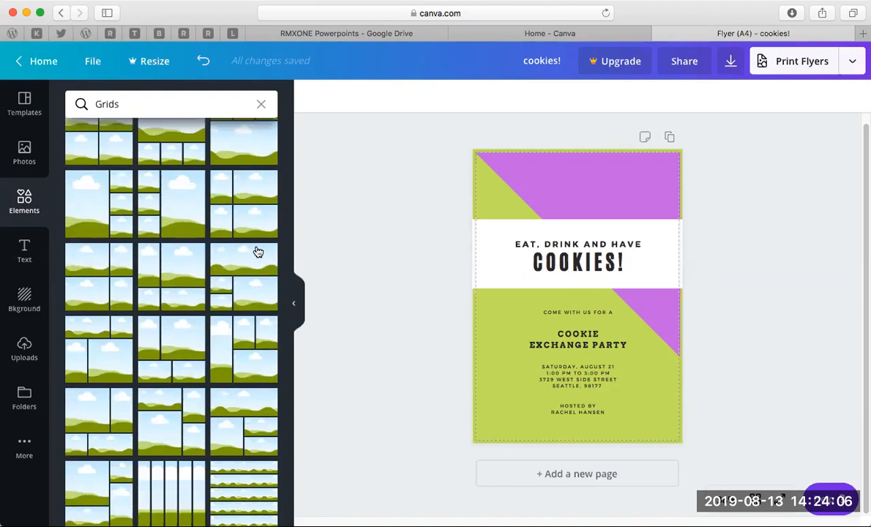
pyautogui.scroll(-5, 258, 252)
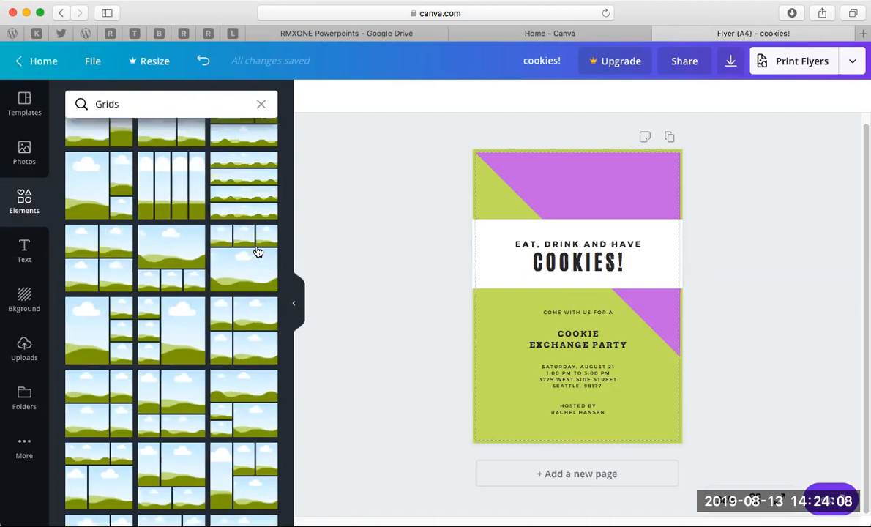
pyautogui.scroll(5, 258, 252)
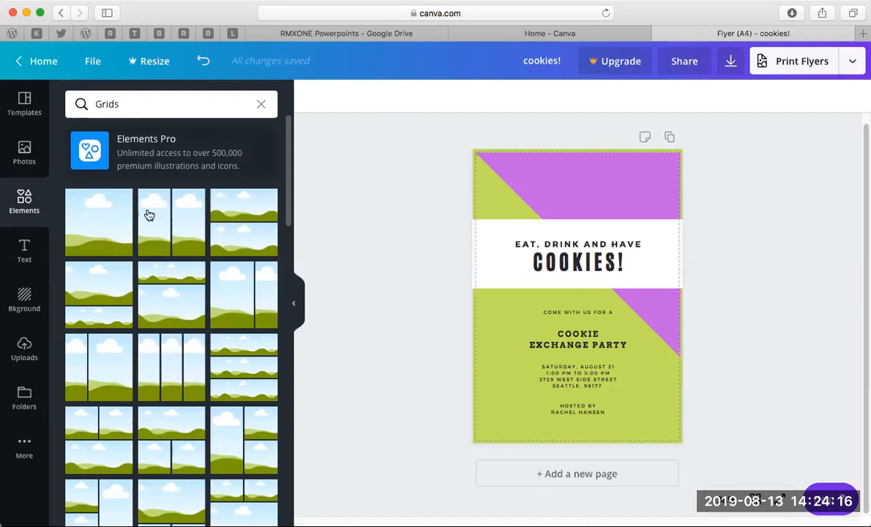
pyautogui.moveTo(510, 189); pyautogui.dragTo(546, 195)
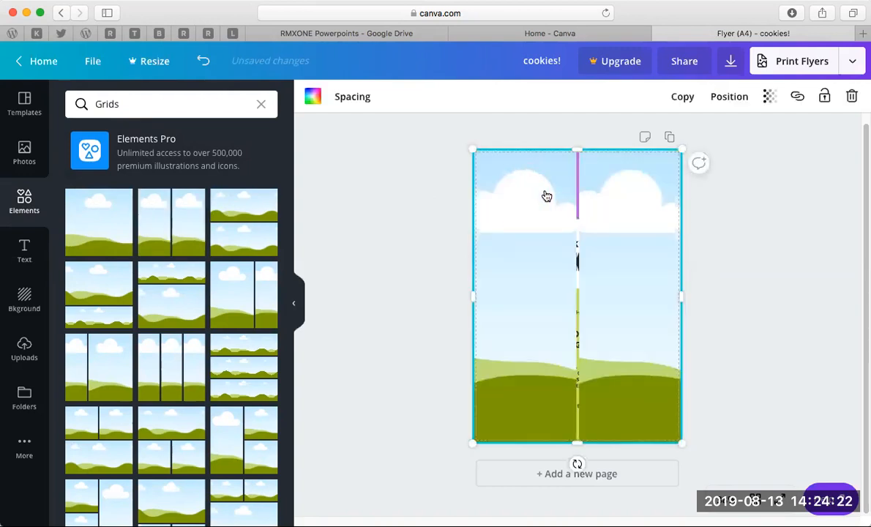
pyautogui.moveTo(681, 150); pyautogui.dragTo(645, 203)
pyautogui.click(399, 209)
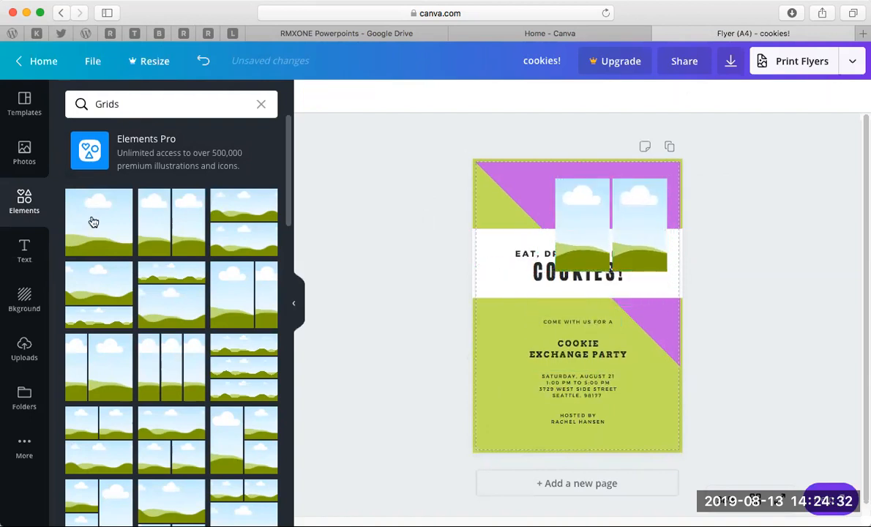
# Fill the grid's left cell with the uploaded photo of the red-roofed building and reposition the photo within the cell
pyautogui.click(24, 351)
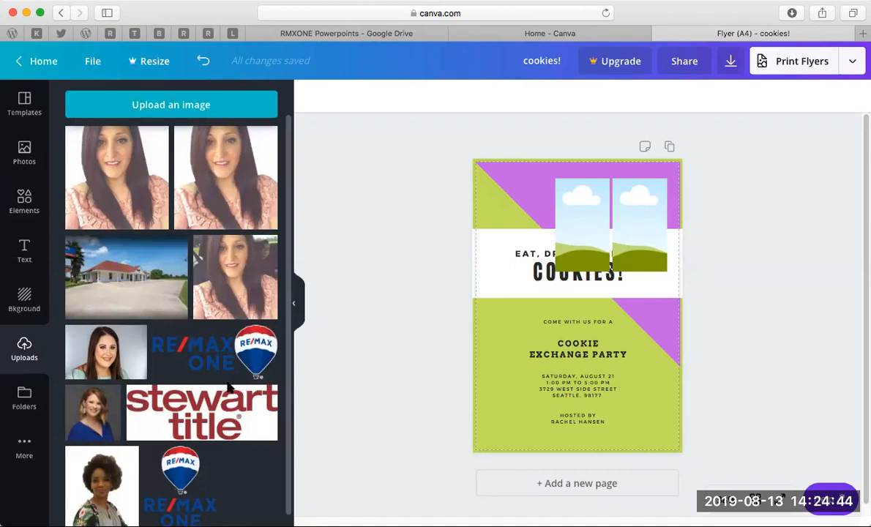
pyautogui.scroll(-1, 212, 366)
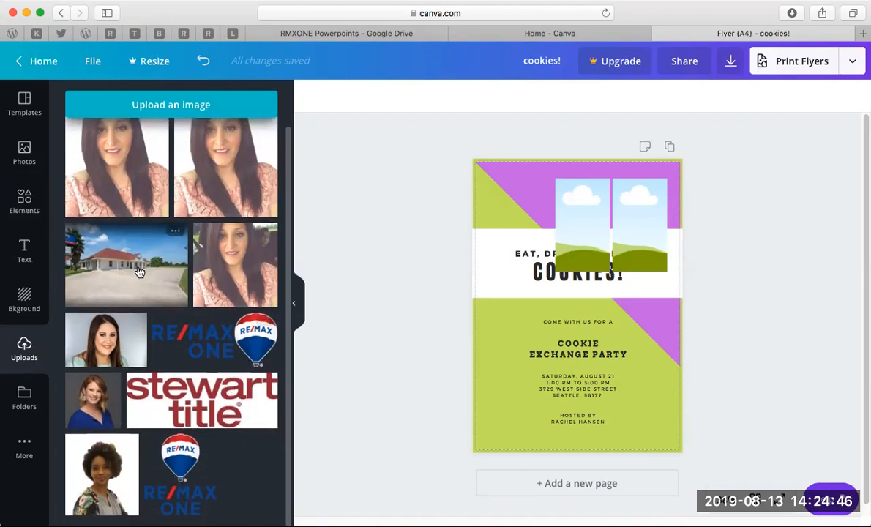
pyautogui.moveTo(139, 273); pyautogui.dragTo(590, 212)
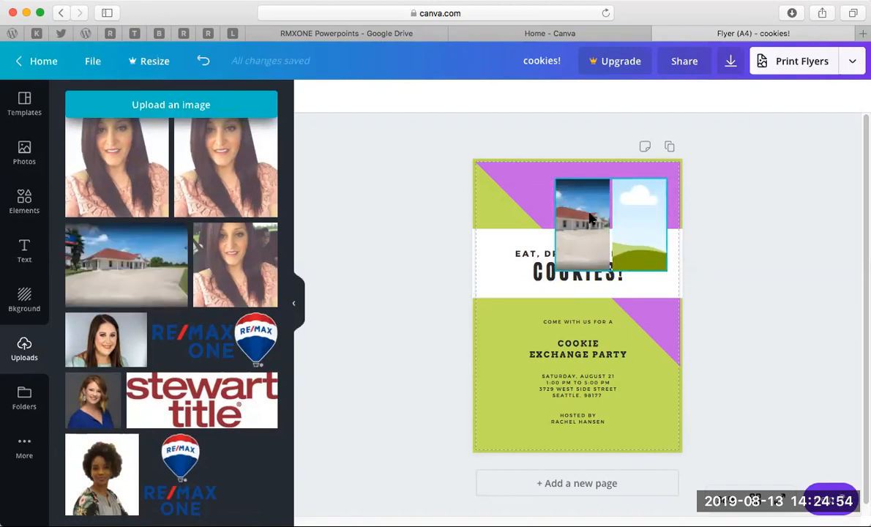
pyautogui.doubleClick(591, 218)
pyautogui.moveTo(536, 199); pyautogui.dragTo(630, 218)
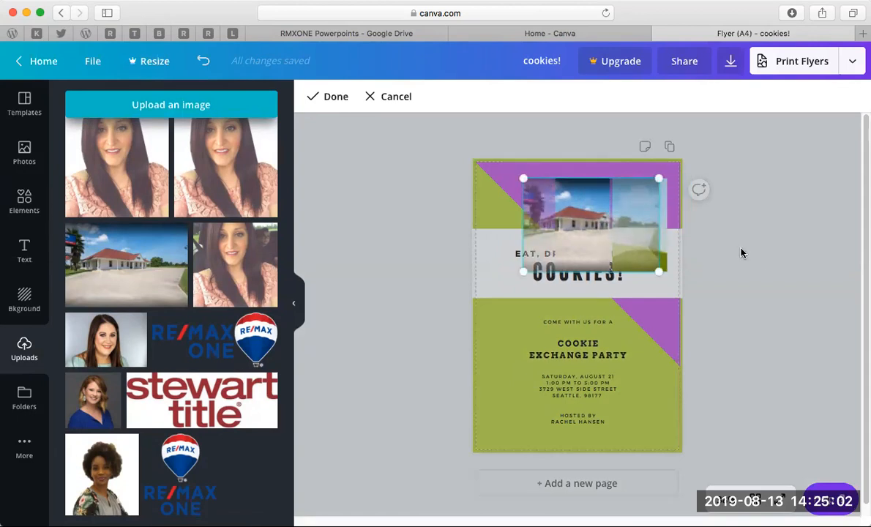
pyautogui.click(675, 253)
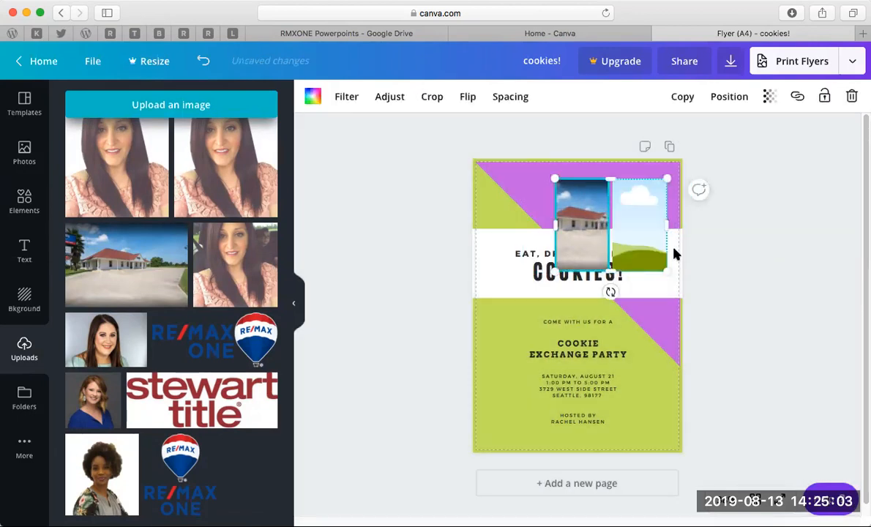
pyautogui.click(371, 248)
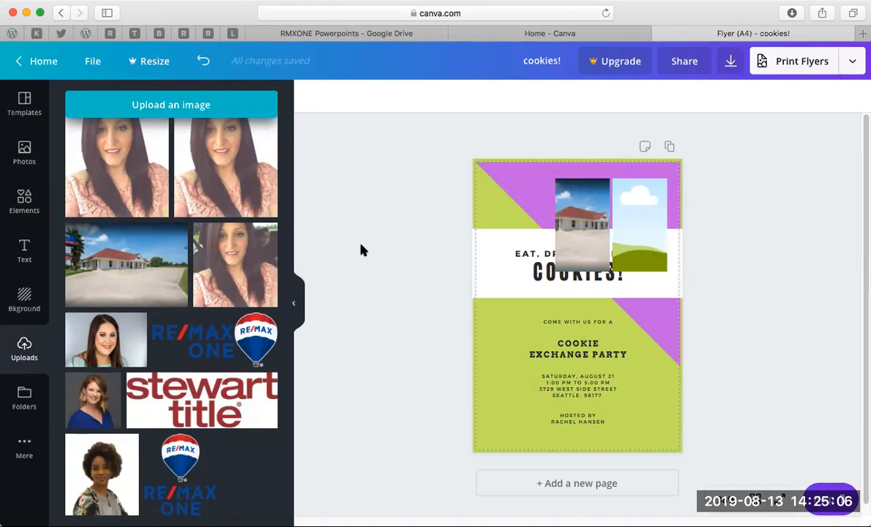
# Fill the grid's right cell with the first uploaded portrait of the dark-haired woman and recenter her face in the cell
pyautogui.scroll(1, 148, 160)
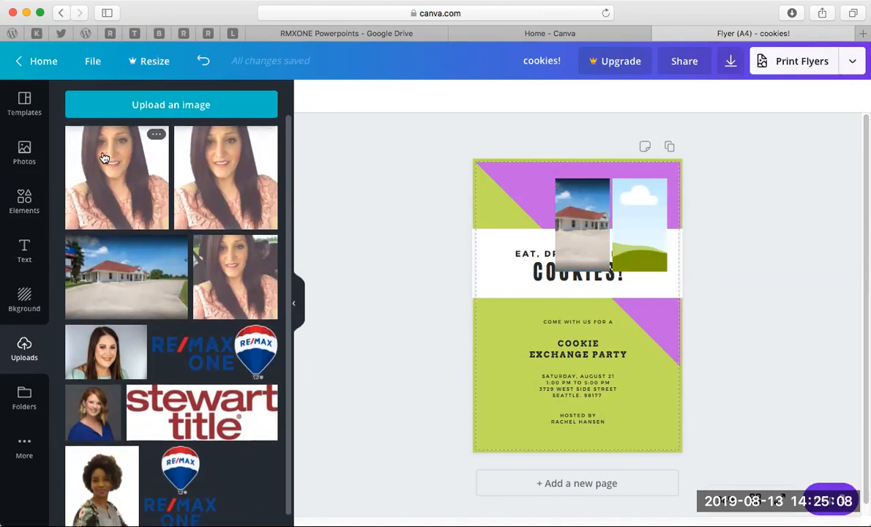
pyautogui.moveTo(104, 158); pyautogui.dragTo(648, 220)
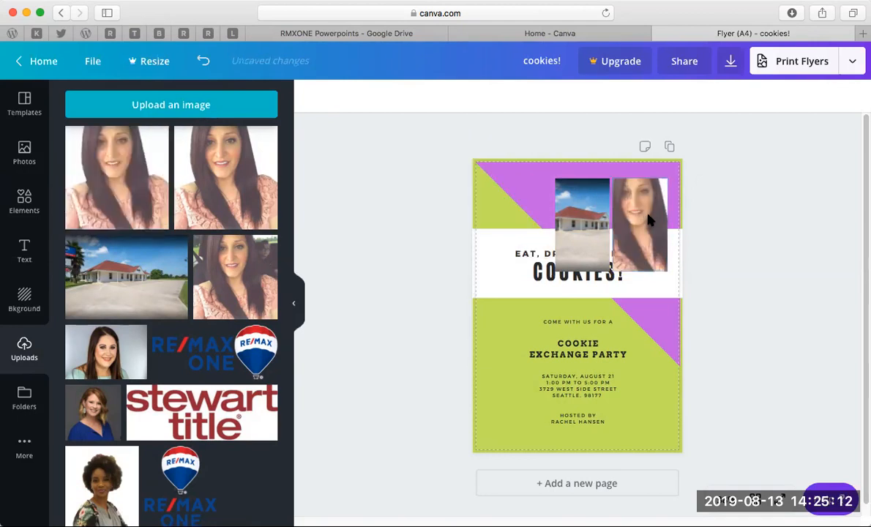
pyautogui.doubleClick(649, 220)
pyautogui.moveTo(656, 216); pyautogui.dragTo(655, 214)
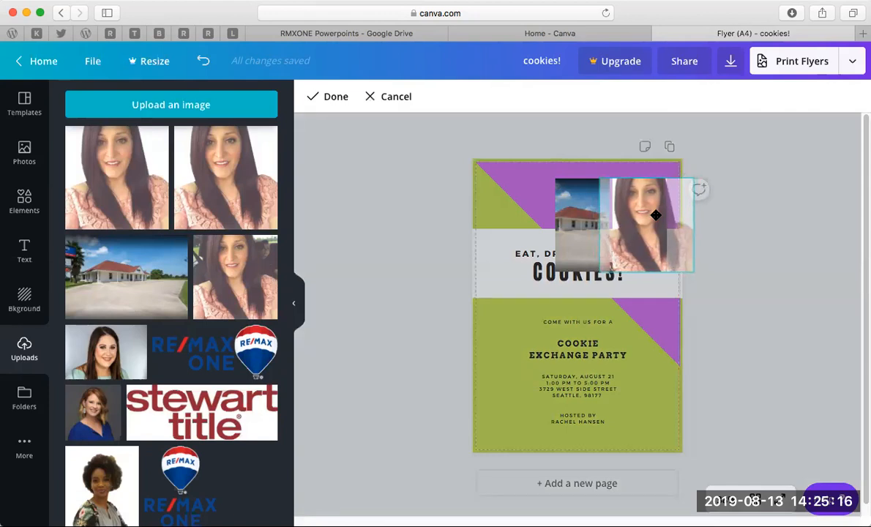
pyautogui.click(743, 227)
pyautogui.click(743, 227)
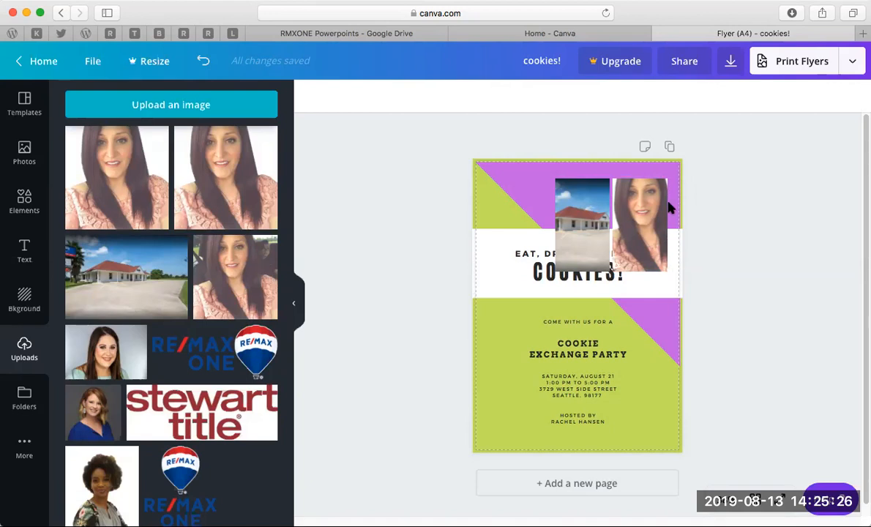
# Shift the photo grid left, remove its building photo and delete the whole grid from the flyer
pyautogui.click(624, 194)
pyautogui.moveTo(597, 196); pyautogui.dragTo(545, 196)
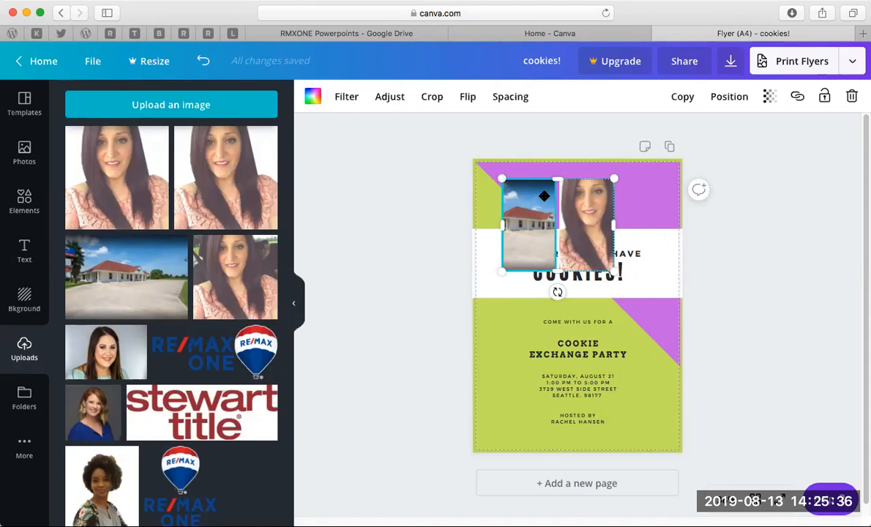
pyautogui.press('Delete')
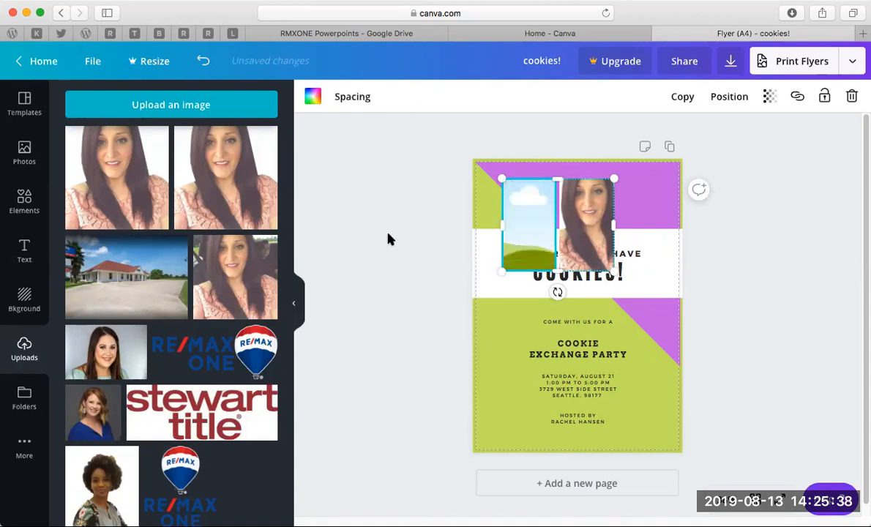
pyautogui.click(854, 94)
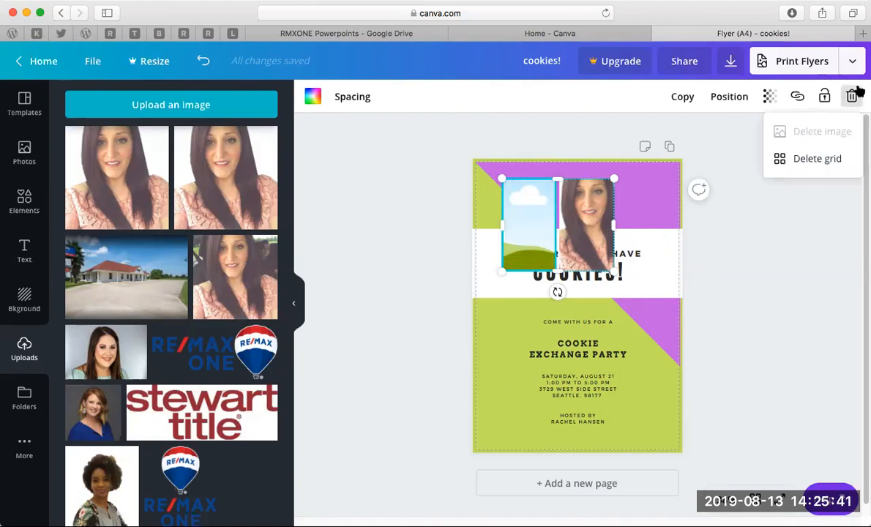
pyautogui.click(831, 167)
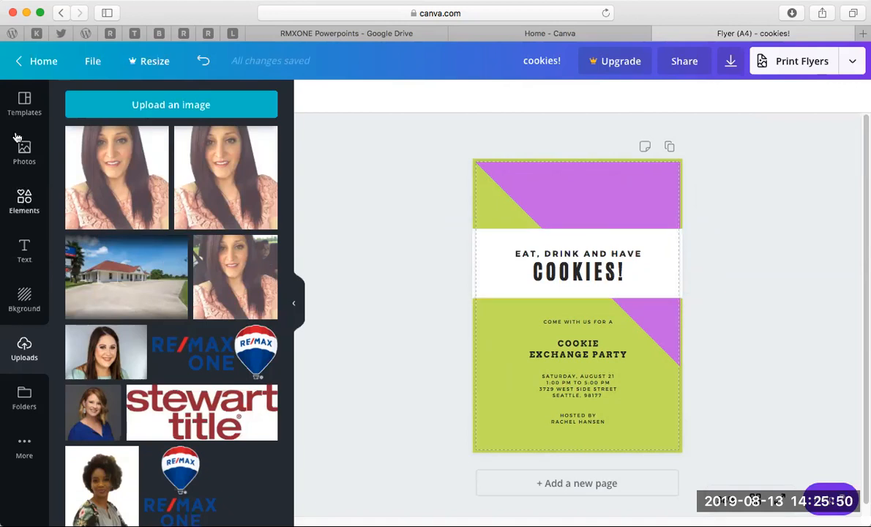
# Add the scalloped round frame from the Frames elements to the flyer and move it up over the title area
pyautogui.click(30, 205)
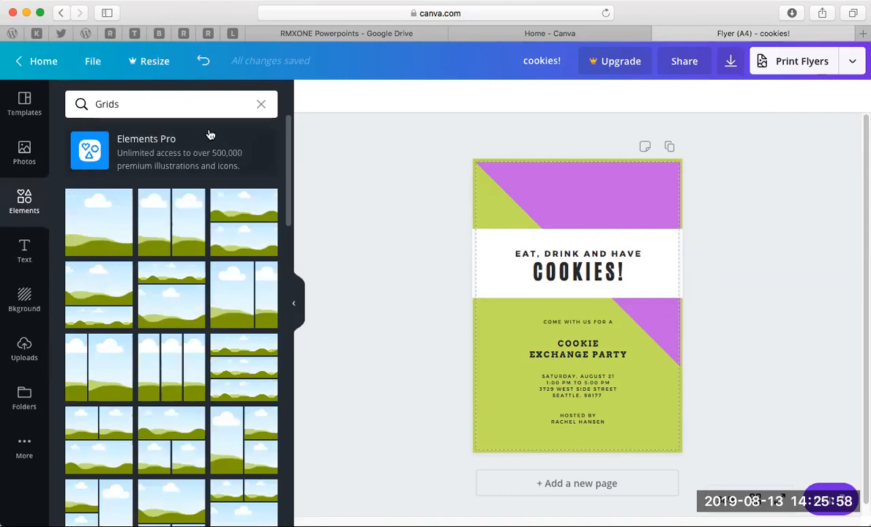
pyautogui.click(262, 106)
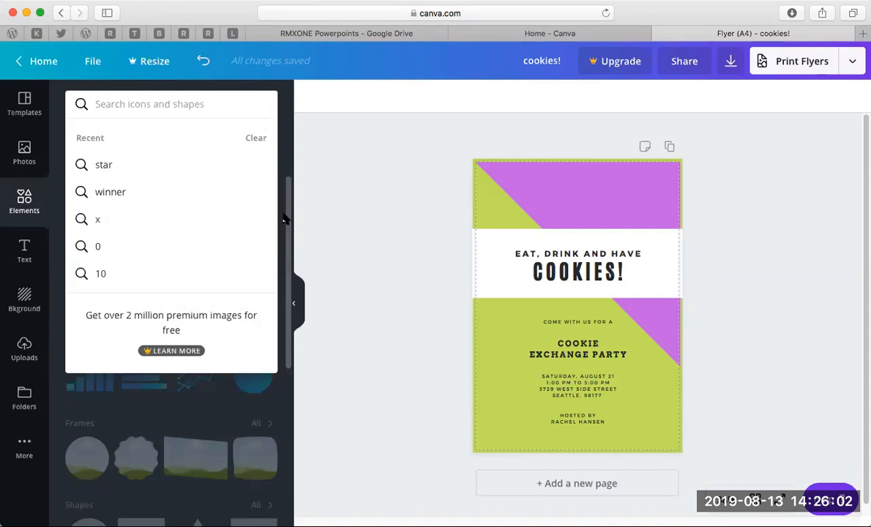
pyautogui.click(288, 156)
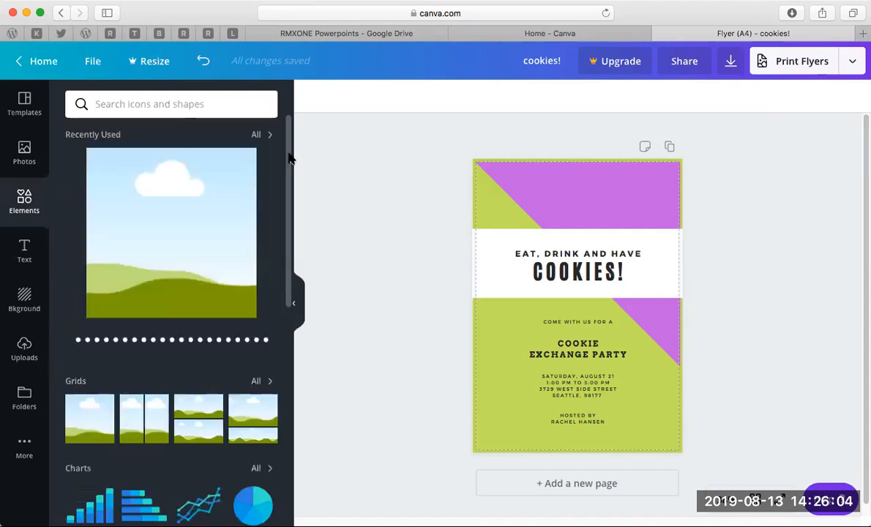
pyautogui.scroll(-5, 237, 282)
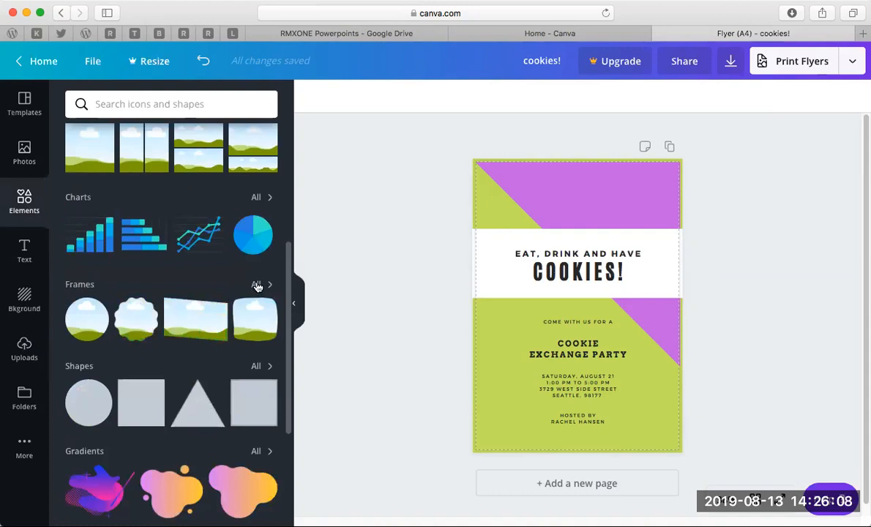
pyautogui.click(256, 285)
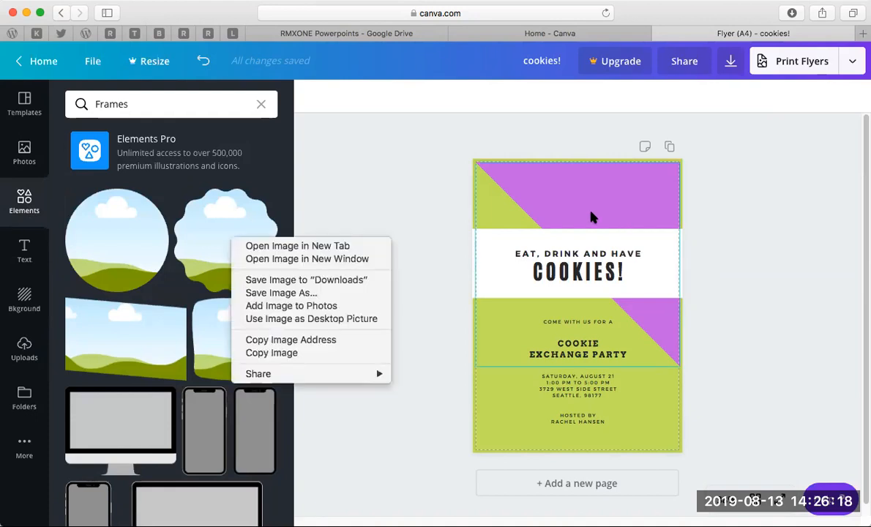
pyautogui.rightClick(207, 231)
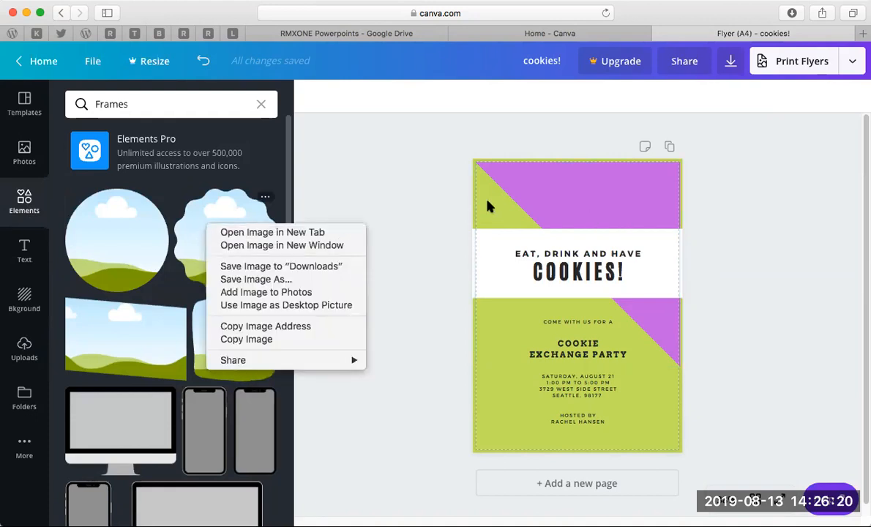
pyautogui.click(402, 229)
pyautogui.click(244, 241)
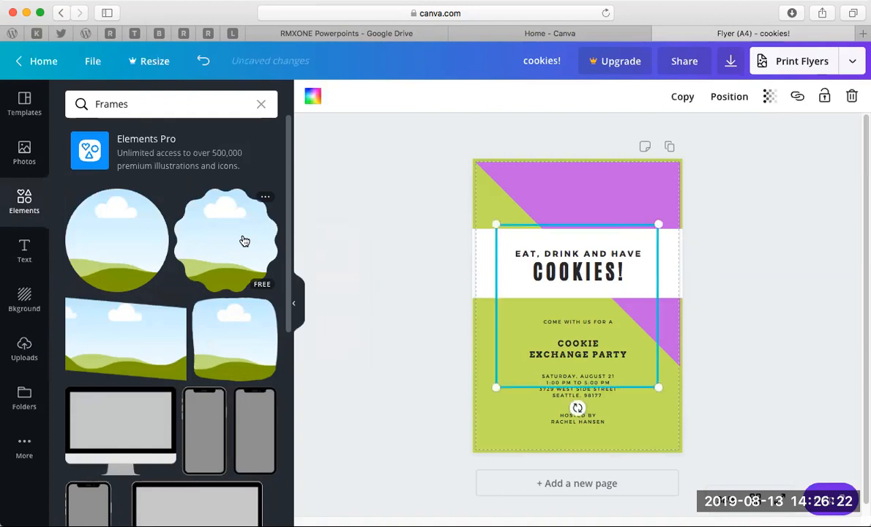
pyautogui.moveTo(589, 301); pyautogui.dragTo(591, 244)
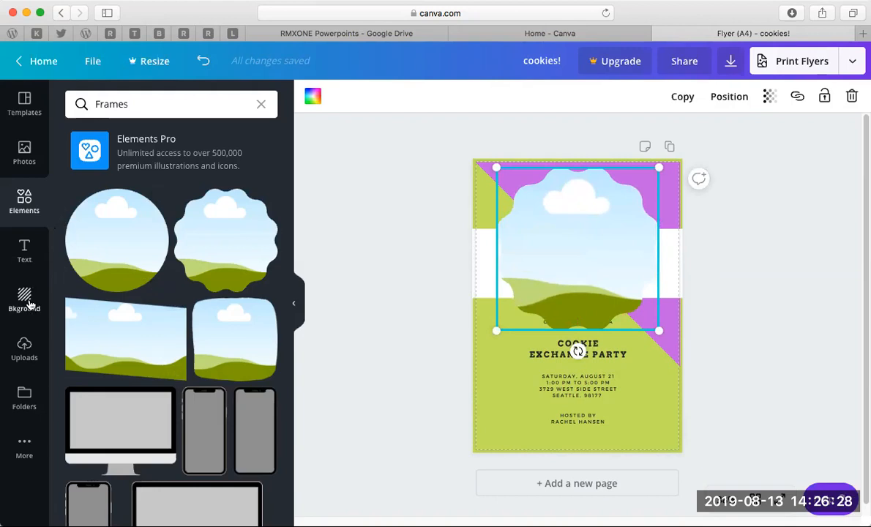
# Fill the scalloped frame with the uploaded portrait of the woman in the blue top
pyautogui.click(29, 350)
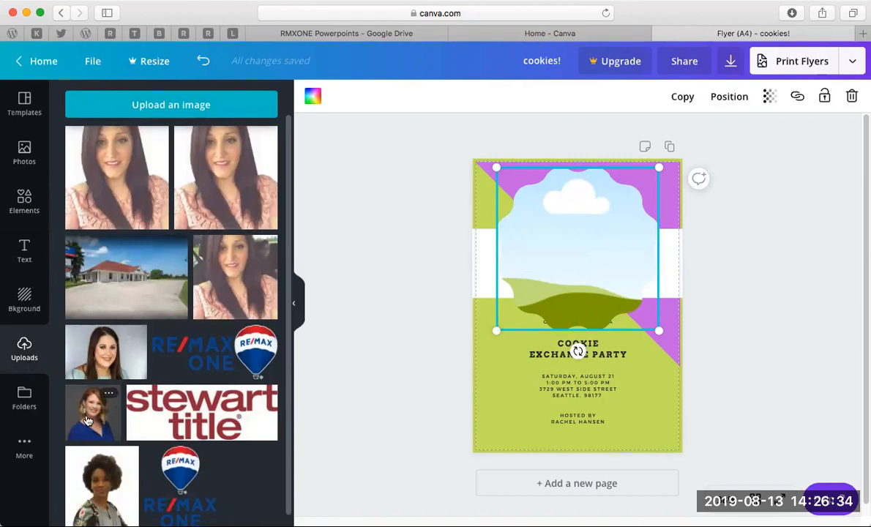
pyautogui.moveTo(324, 341); pyautogui.dragTo(608, 216)
pyautogui.click(733, 265)
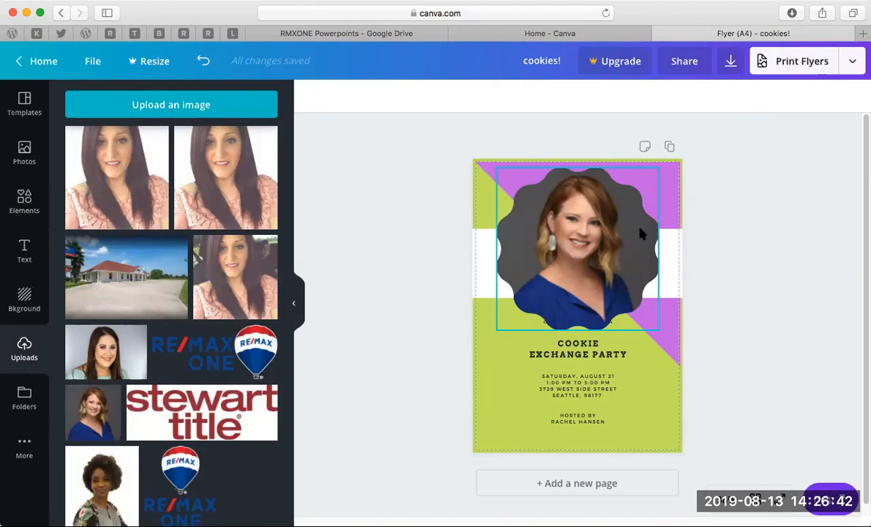
# Shrink the framed portrait to about half its size and move it to the flyer's upper left corner
pyautogui.click(642, 271)
pyautogui.moveTo(656, 333); pyautogui.dragTo(577, 246)
pyautogui.moveTo(539, 207); pyautogui.dragTo(514, 209)
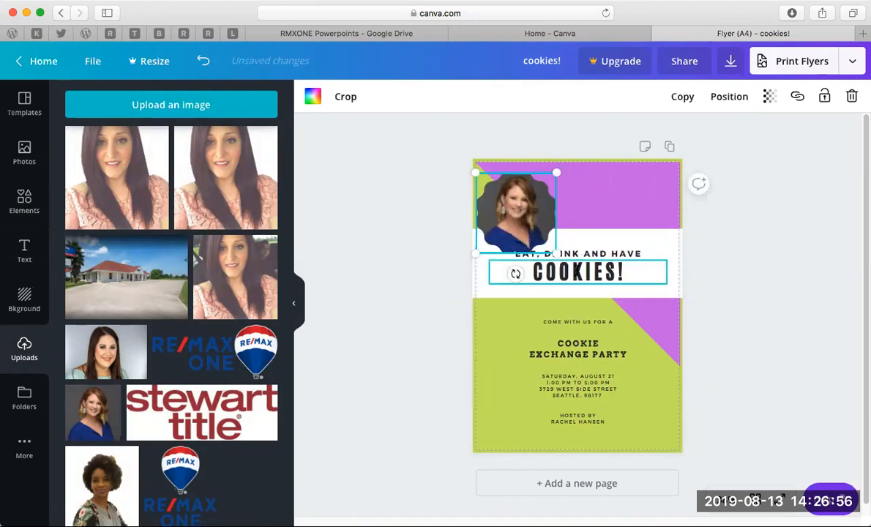
# Delete the "COOKIES!" and "EAT, DRINK AND HAVE" texts and center the framed portrait in the white band
pyautogui.click(574, 271)
pyautogui.press('Delete')
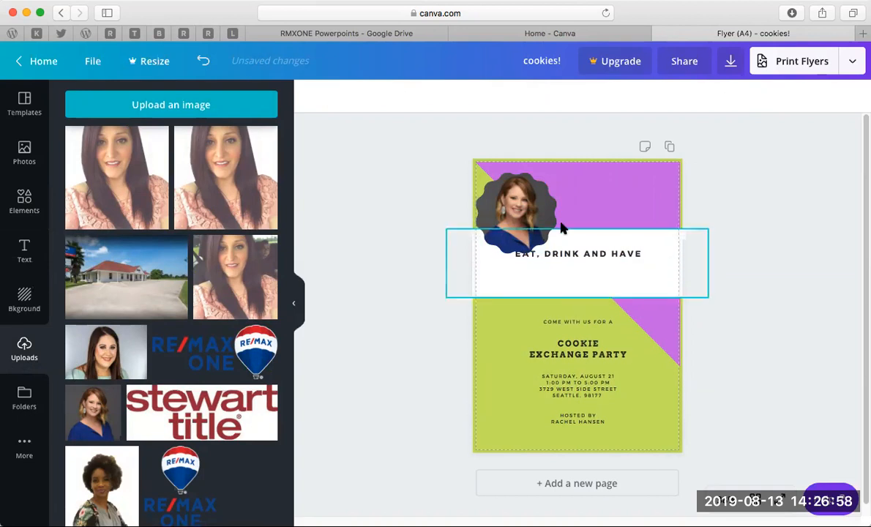
pyautogui.click(606, 251)
pyautogui.press('Delete')
pyautogui.click(551, 235)
pyautogui.moveTo(540, 214); pyautogui.dragTo(597, 264)
pyautogui.click(767, 286)
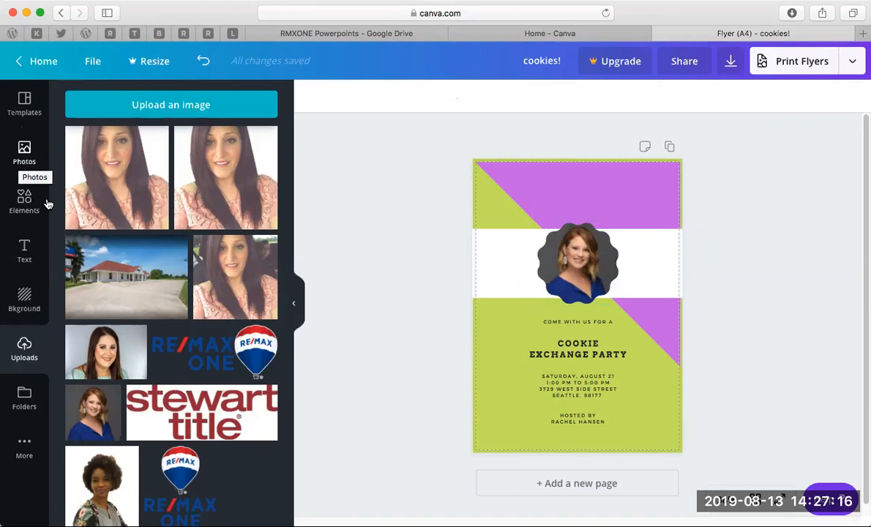
# Search the elements for "star" and add the two-tone gold star to the flyer
pyautogui.click(23, 206)
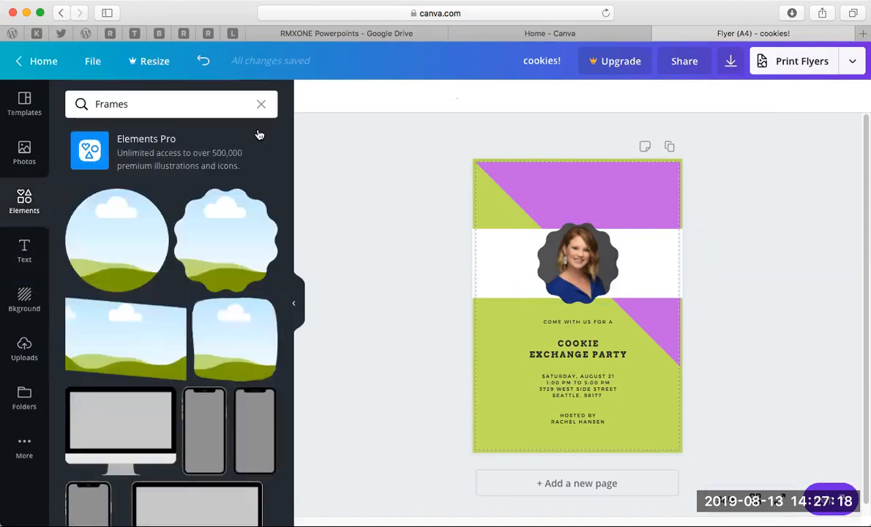
pyautogui.click(263, 104)
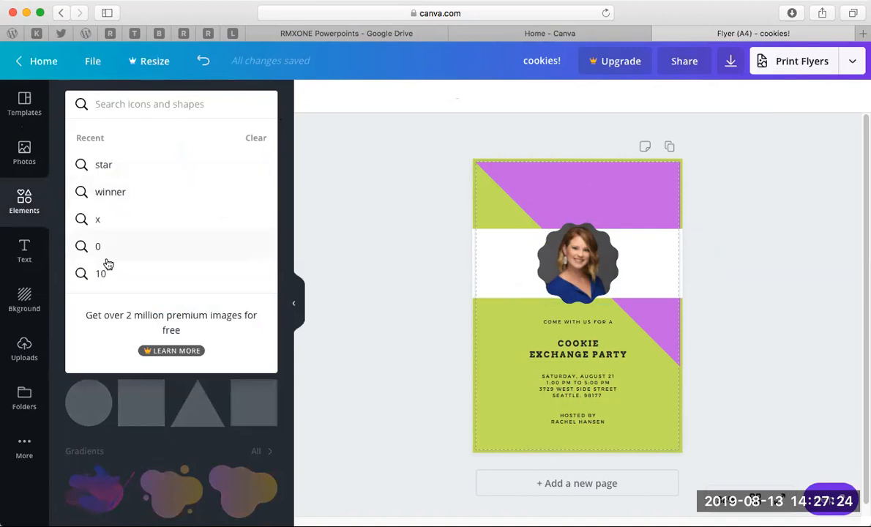
pyautogui.click(124, 169)
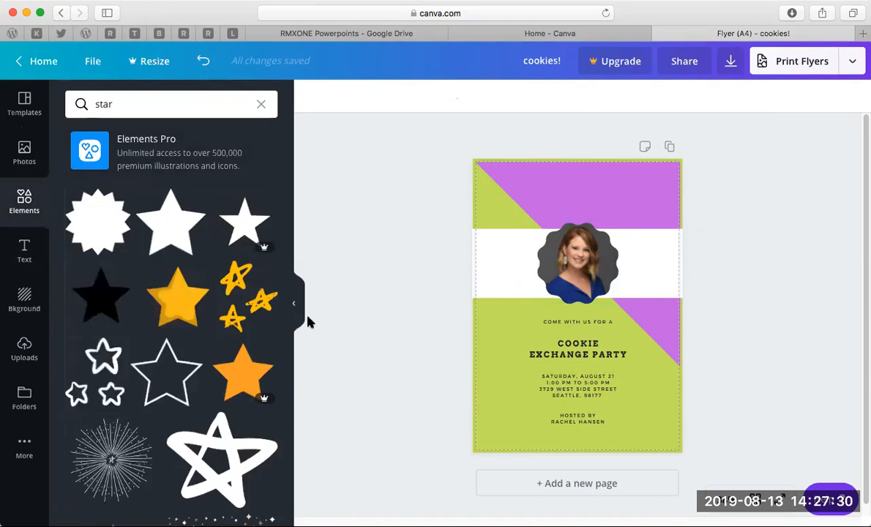
pyautogui.click(175, 320)
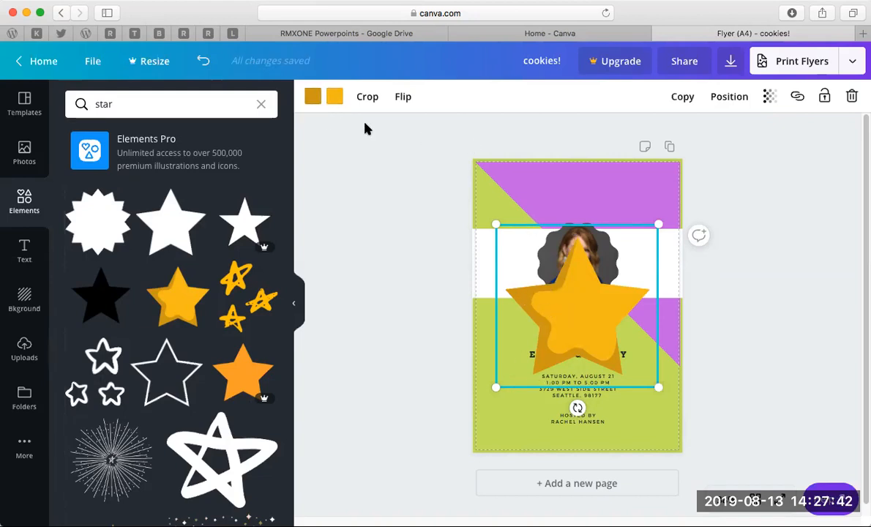
# Recolor the star's darker part light purple and its main part violet, and delete the star from the flyer
pyautogui.click(313, 97)
pyautogui.click(191, 150)
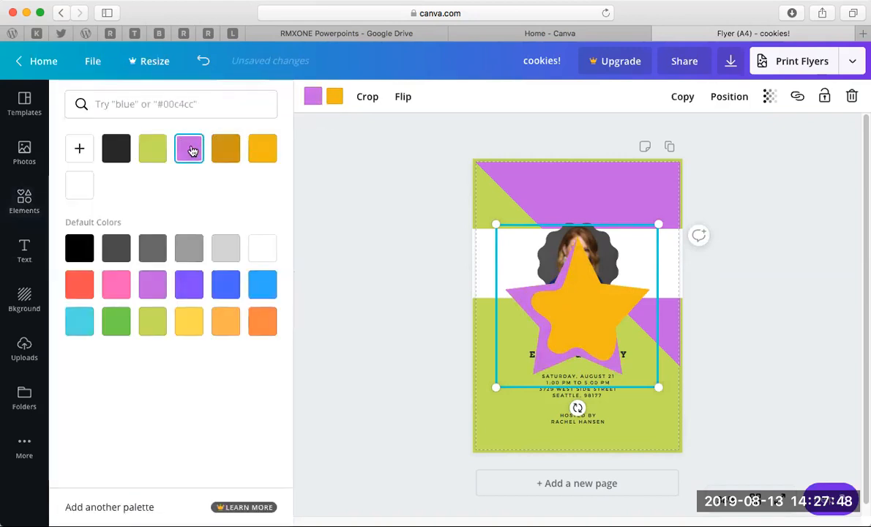
pyautogui.click(335, 96)
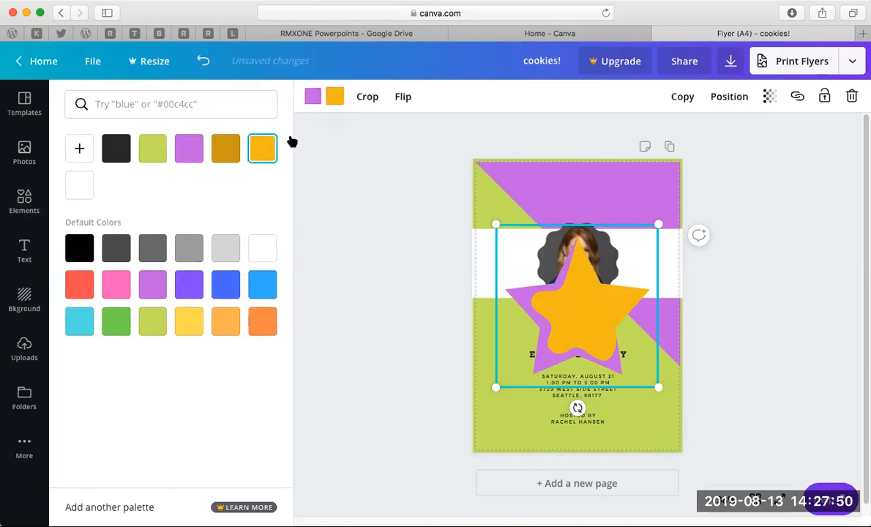
pyautogui.click(190, 284)
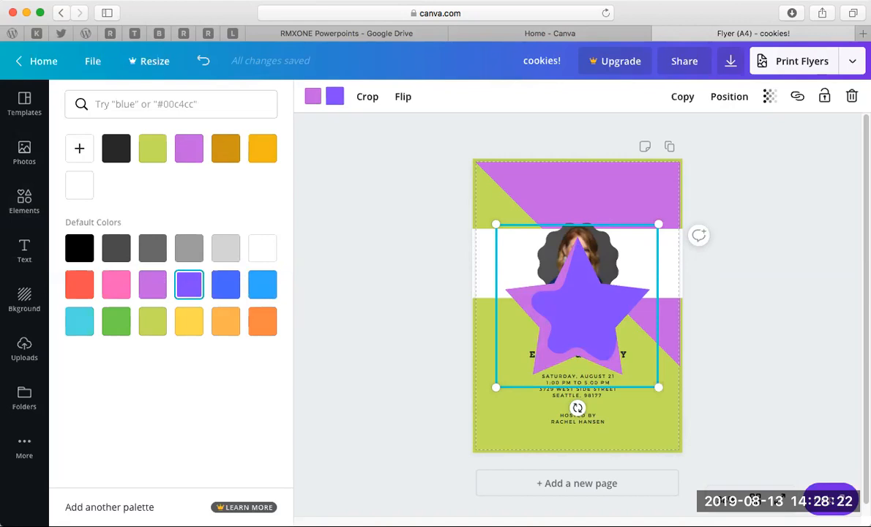
pyautogui.press('Delete')
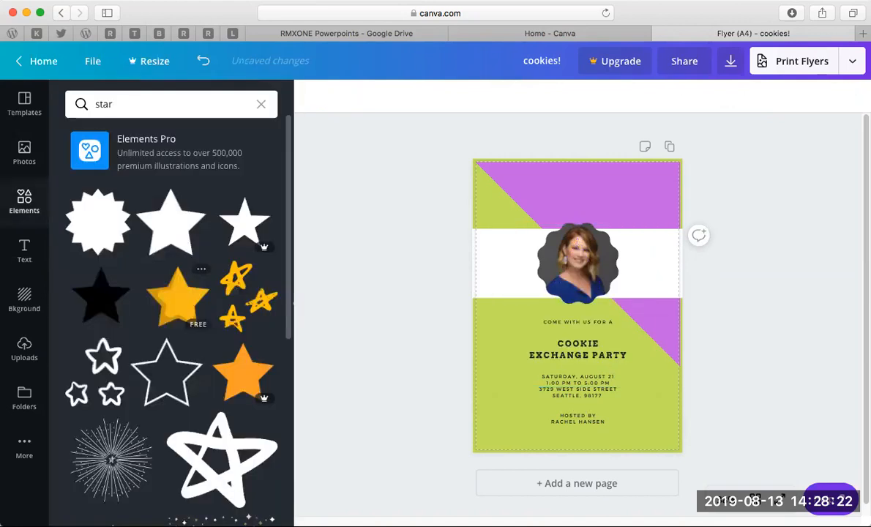
pyautogui.click(261, 105)
pyautogui.click(287, 142)
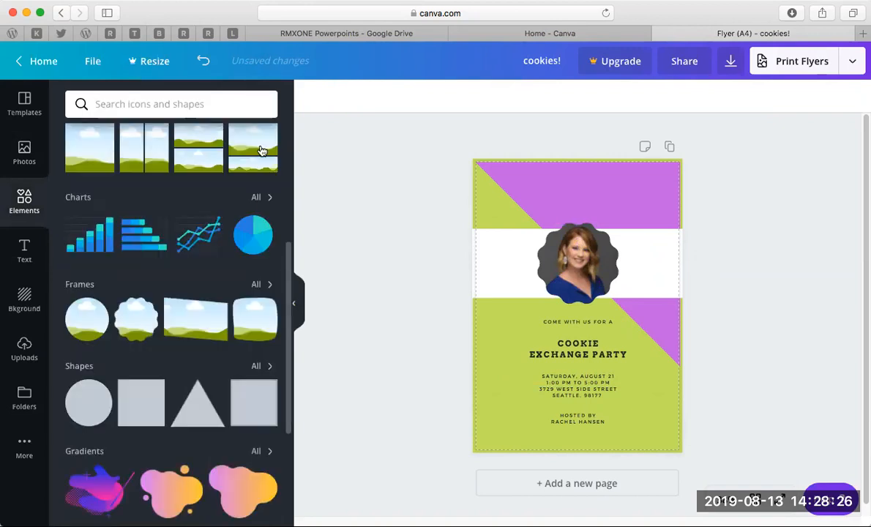
pyautogui.scroll(-3, 180, 352)
pyautogui.scroll(-3, 180, 351)
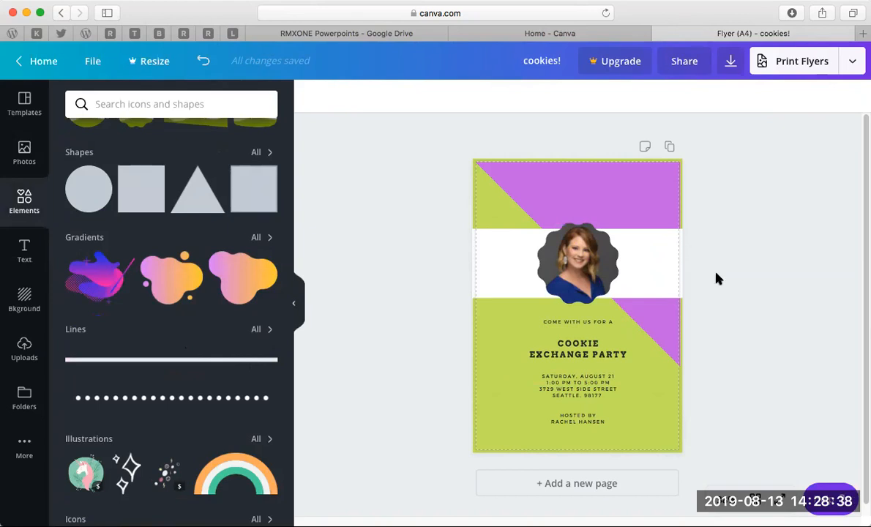
# Search the web for "remax blue" in a new browser tab and open the BrandColors page of RE/MAX hex codes
pyautogui.press('super+t')
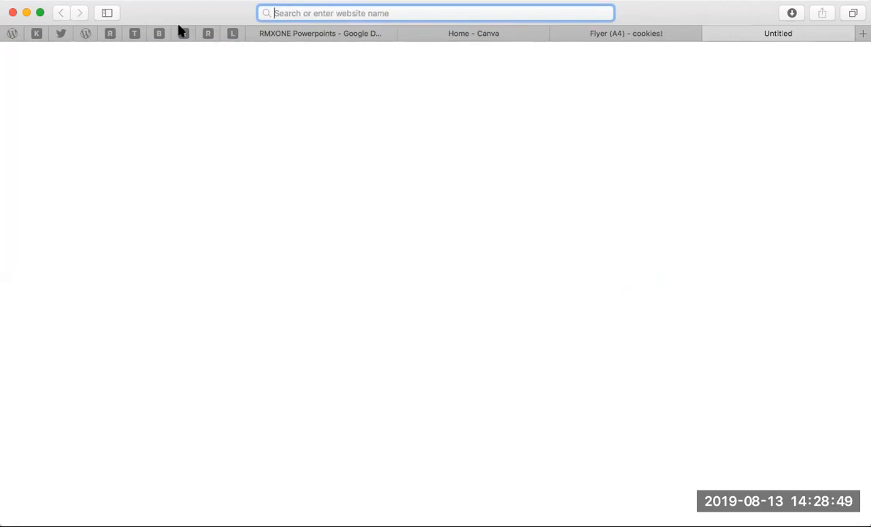
pyautogui.write('remax b')
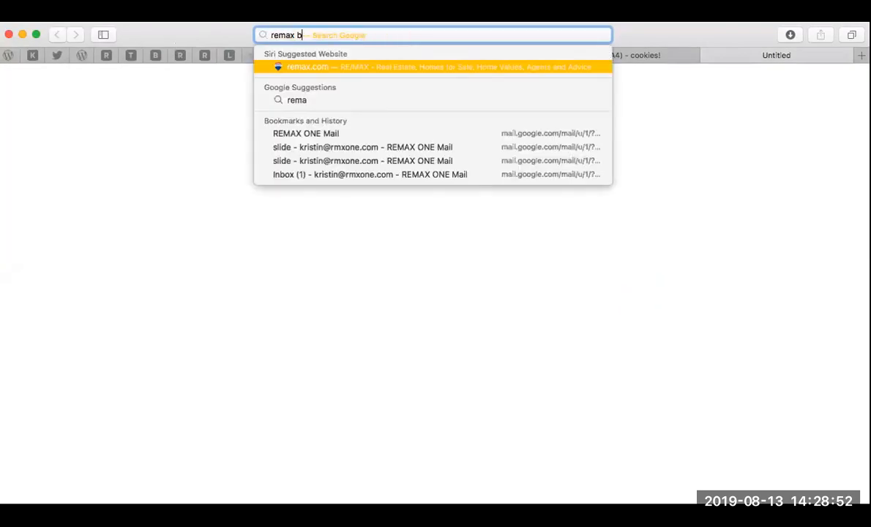
pyautogui.write('lue')
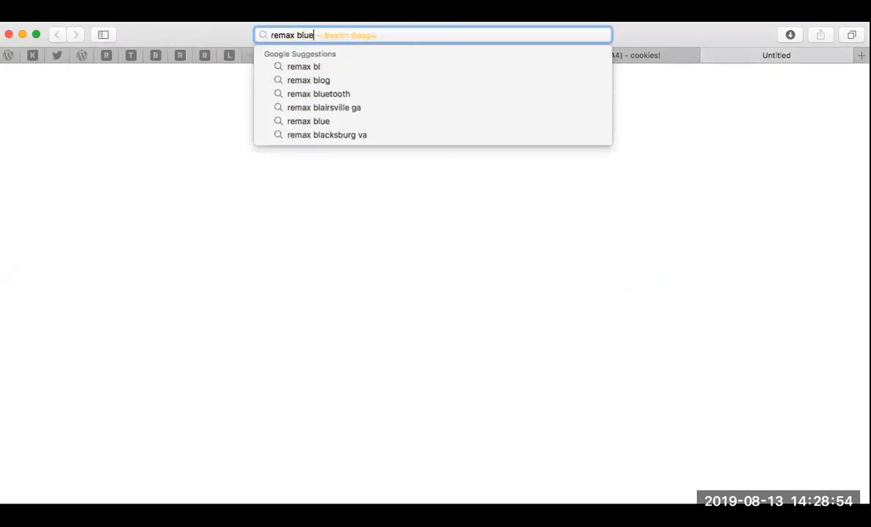
pyautogui.press('Return')
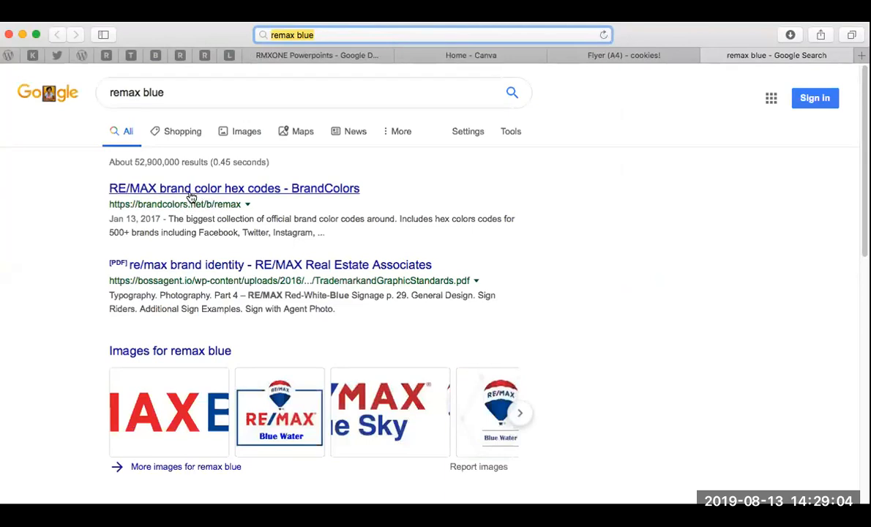
pyautogui.click(190, 194)
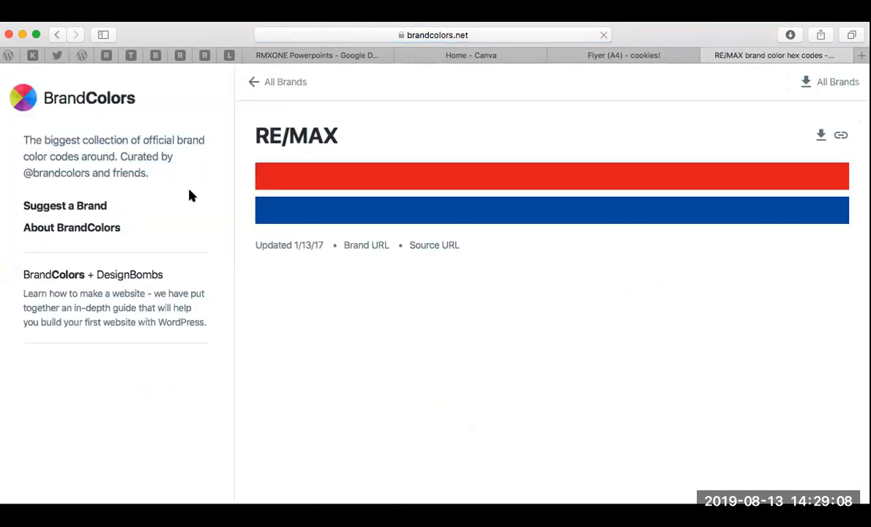
# Copy the RE/MAX blue hex code 0054a4 and apply it to the purple triangle graphic on the Canva flyer
pyautogui.moveTo(525, 175)
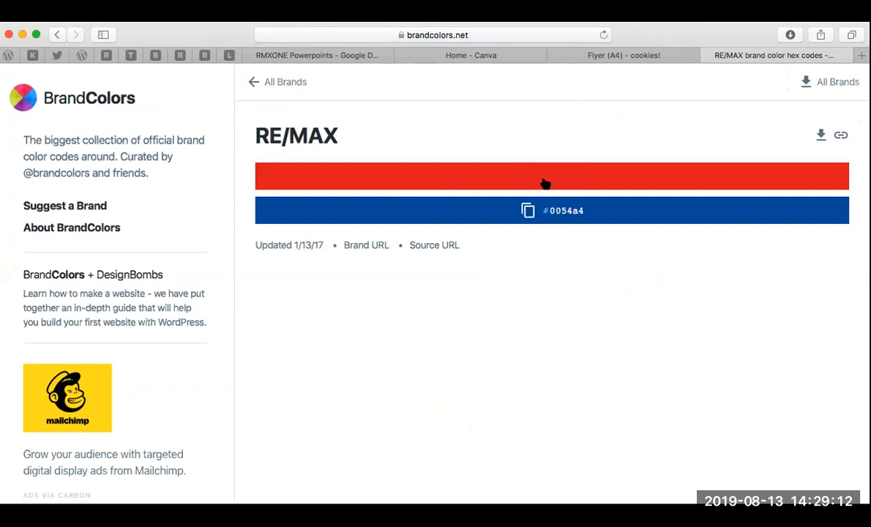
pyautogui.click(530, 174)
pyautogui.click(606, 59)
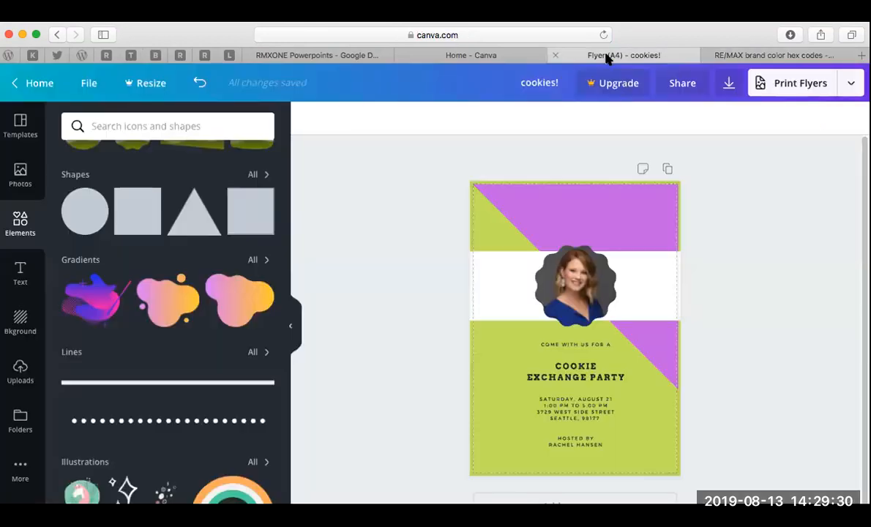
pyautogui.click(574, 208)
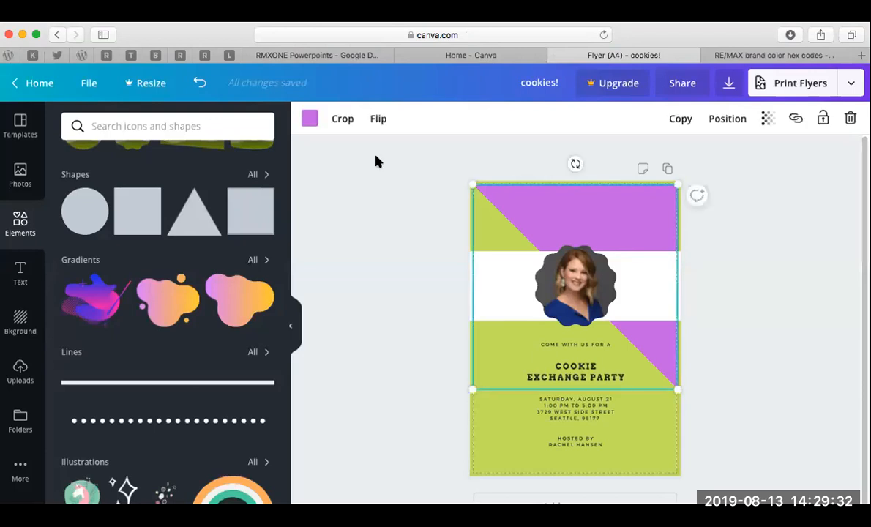
pyautogui.click(309, 123)
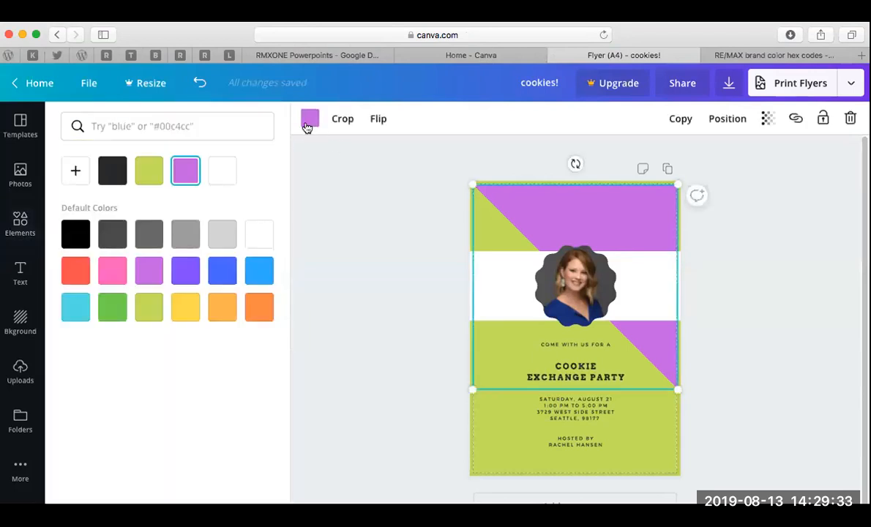
pyautogui.click(163, 120)
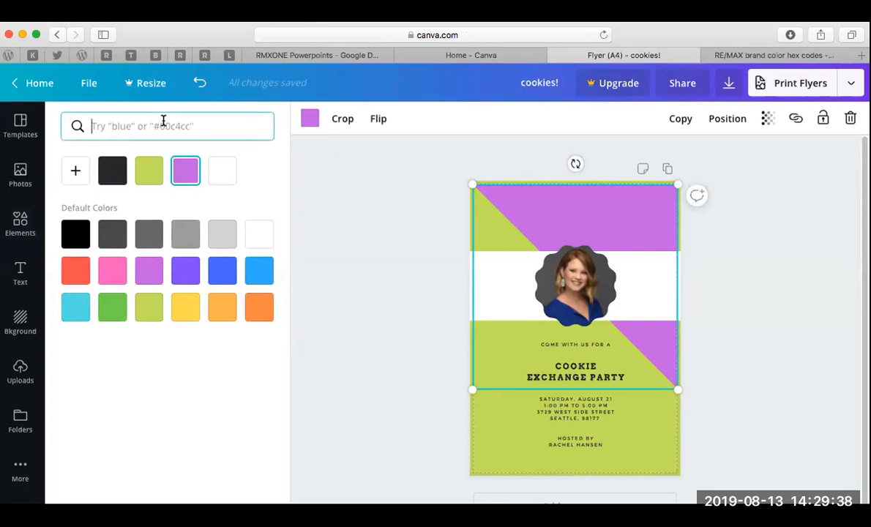
pyautogui.press('super+v')
pyautogui.click(76, 190)
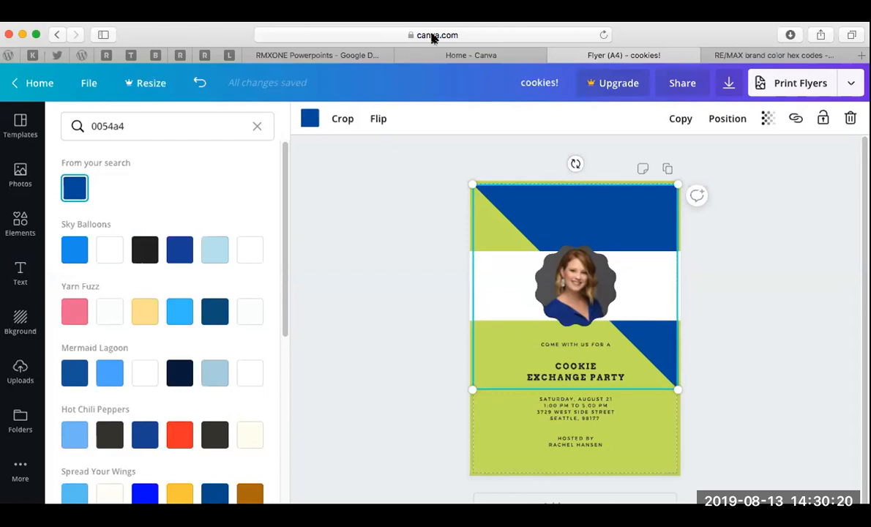
# Copy the RE/MAX red hex code e11b22 from BrandColors and apply it to the green background of the Canva flyer
pyautogui.click(739, 59)
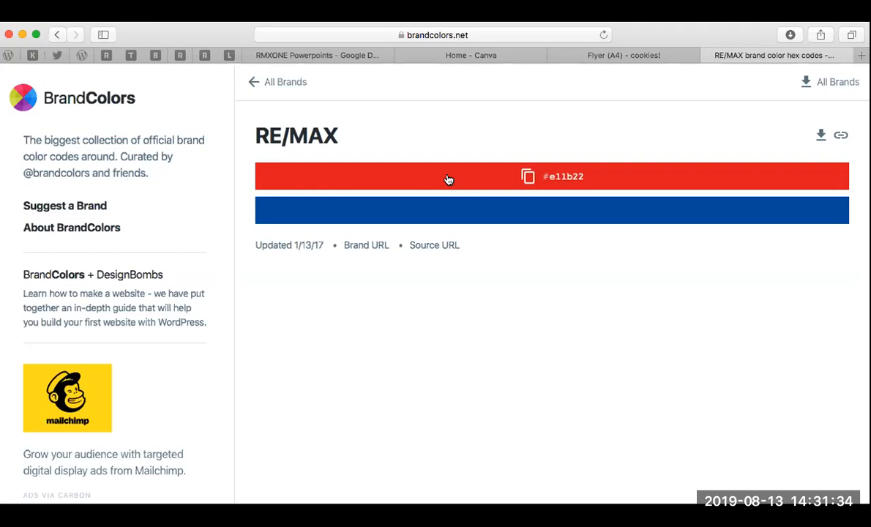
pyautogui.click(630, 55)
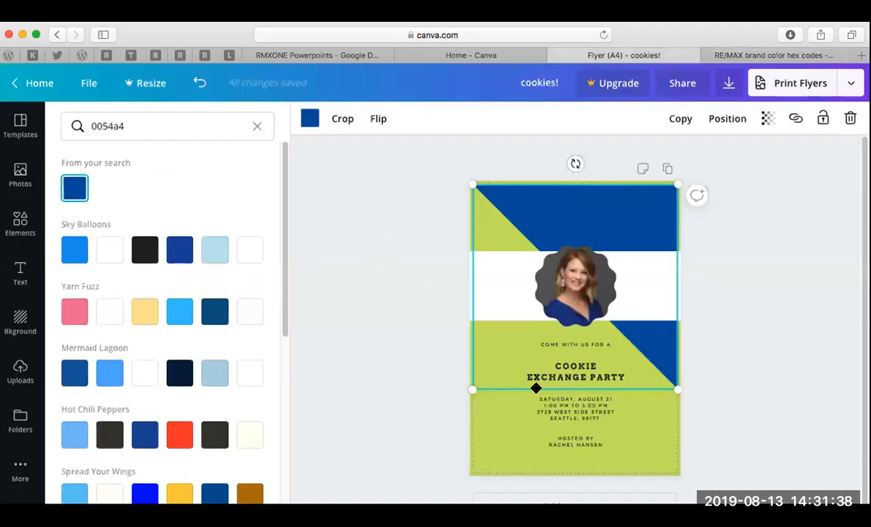
pyautogui.click(514, 425)
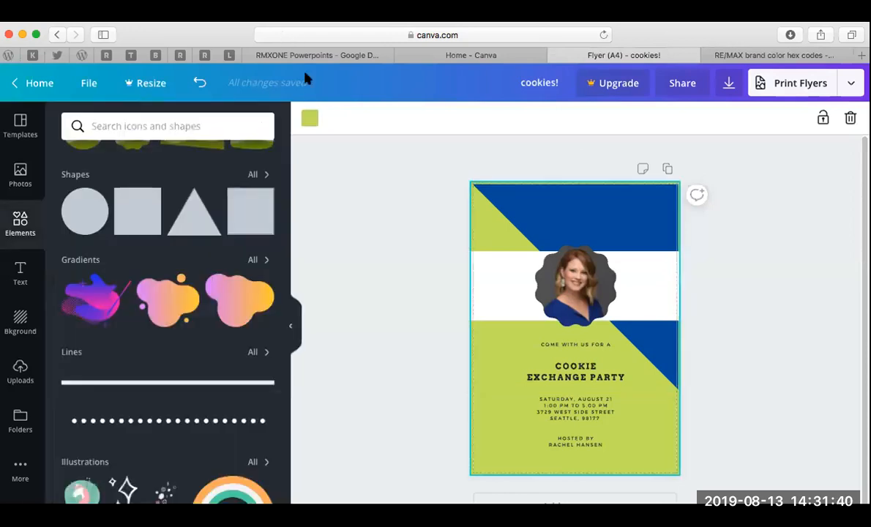
pyautogui.click(309, 123)
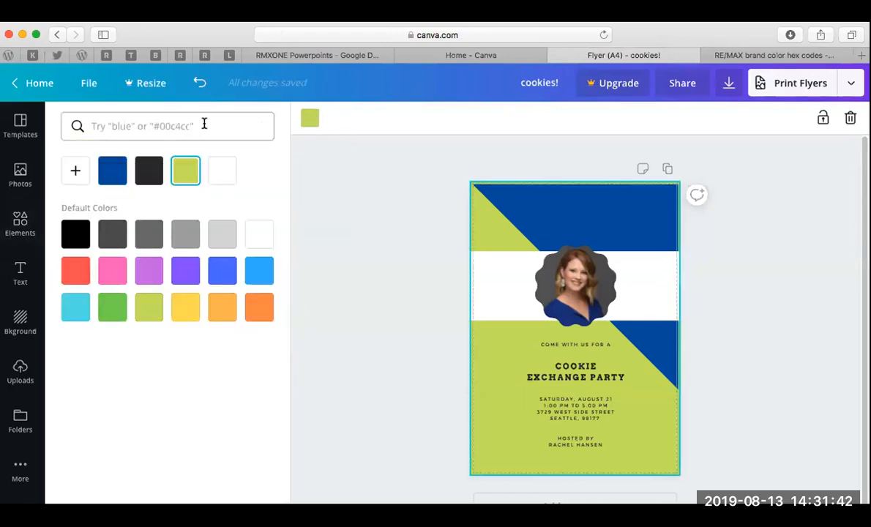
pyautogui.press('super+v')
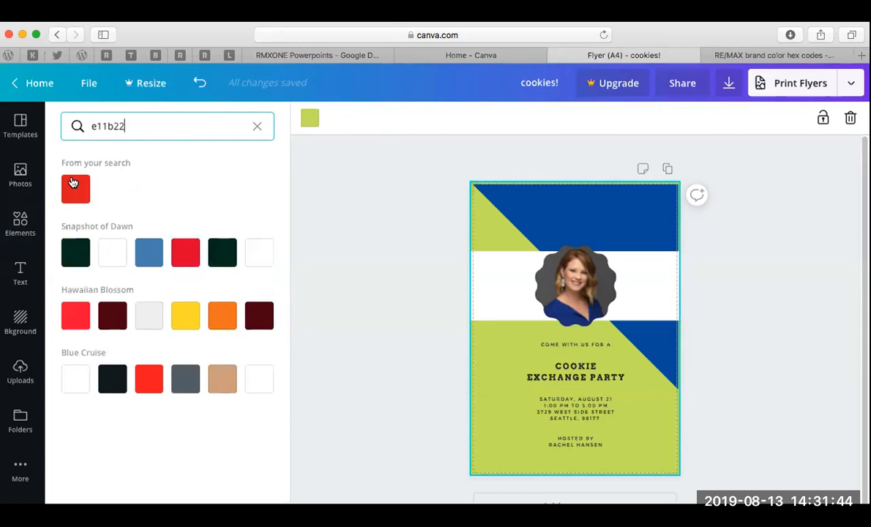
pyautogui.click(74, 188)
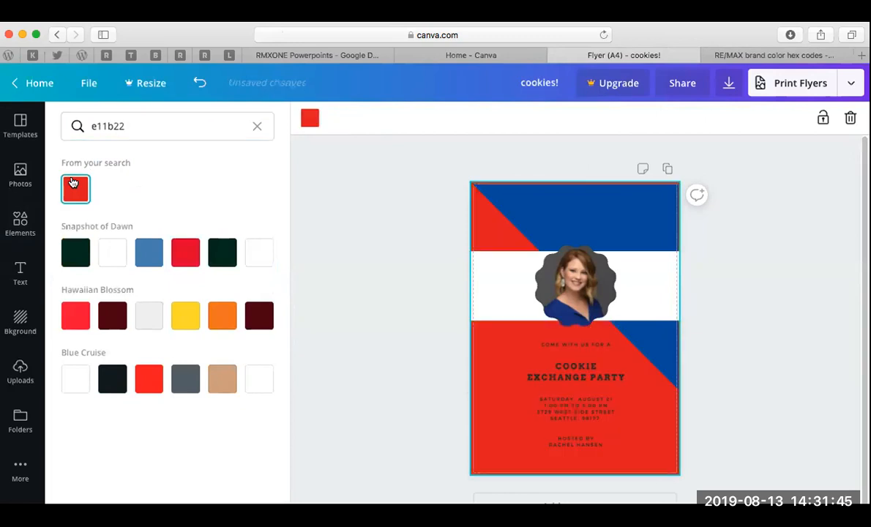
pyautogui.click(331, 246)
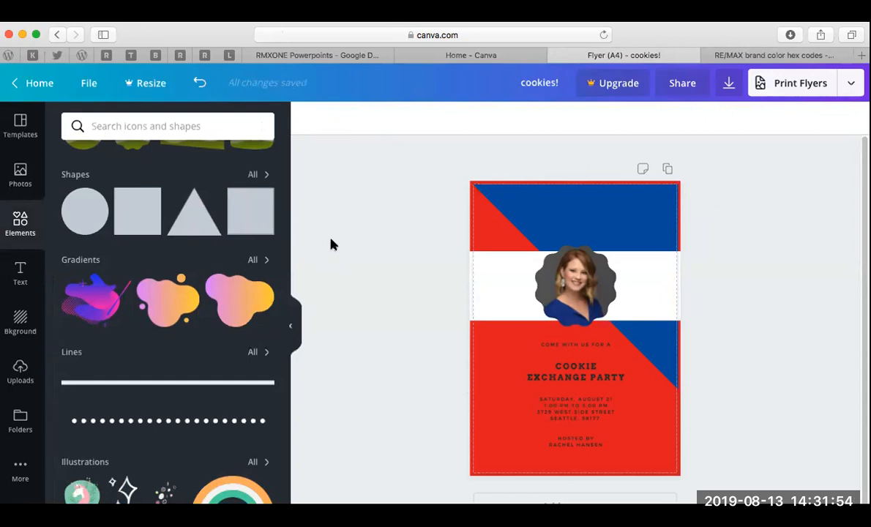
# Browse the element categories and examine the full Lines collection
pyautogui.scroll(-1, 377, 196)
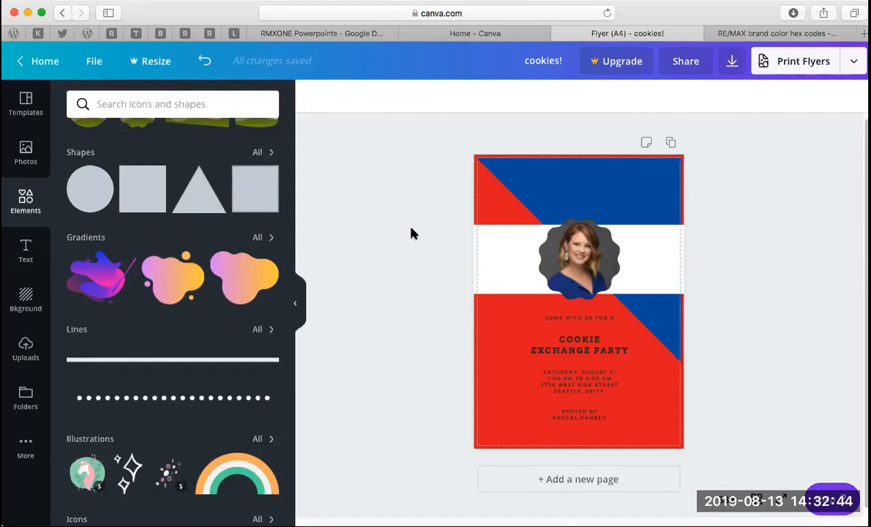
pyautogui.scroll(-3, 159, 337)
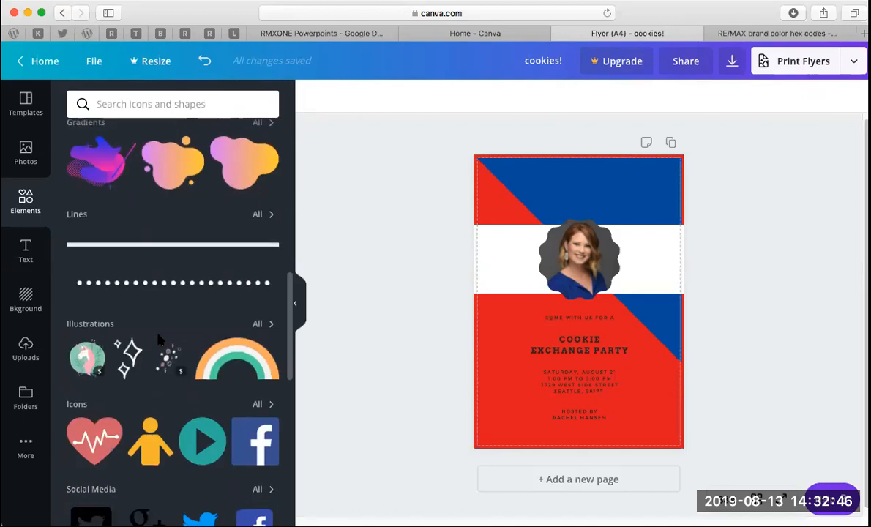
pyautogui.scroll(1, 165, 322)
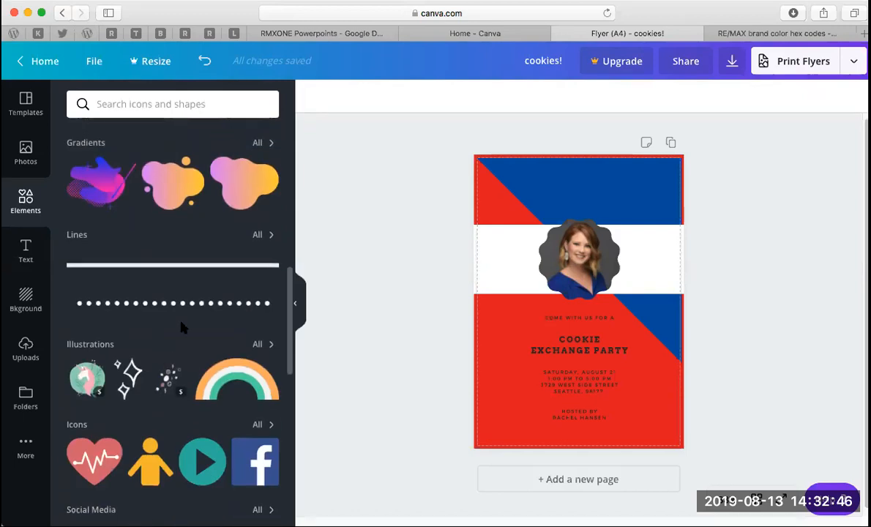
pyautogui.click(264, 236)
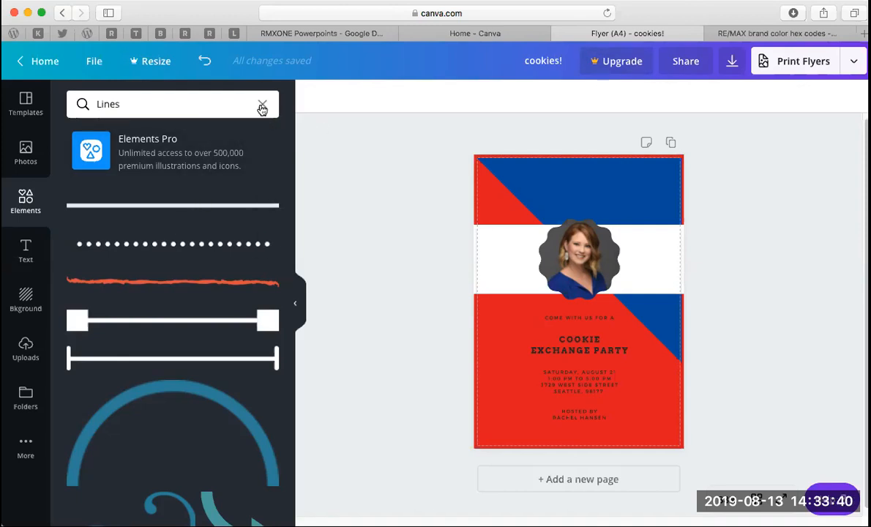
pyautogui.click(38, 205)
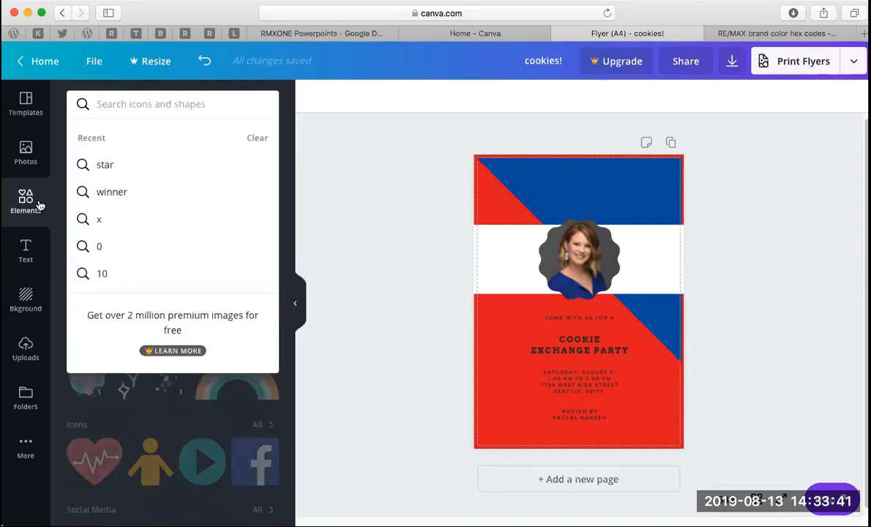
pyautogui.click(285, 165)
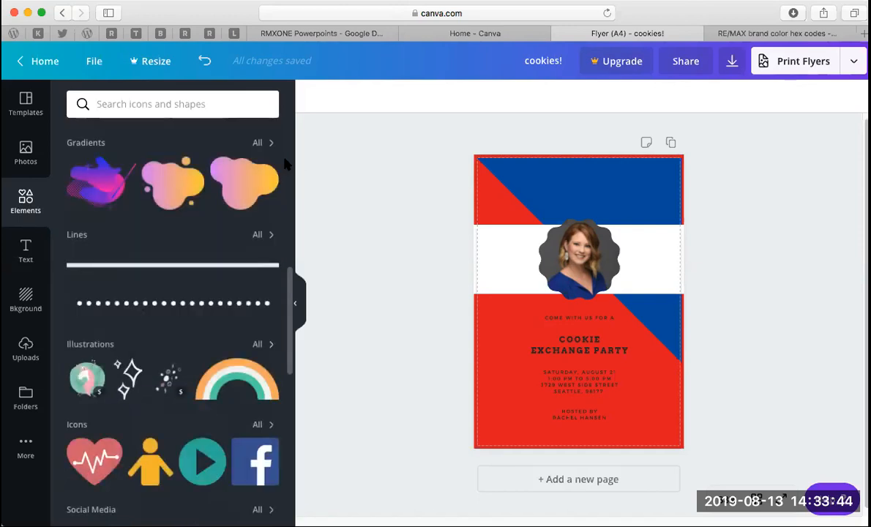
# Add the diagonally striped square from the full Shapes collection and enlarge it to cover the whole flyer
pyautogui.scroll(3, 218, 209)
pyautogui.scroll(2, 216, 207)
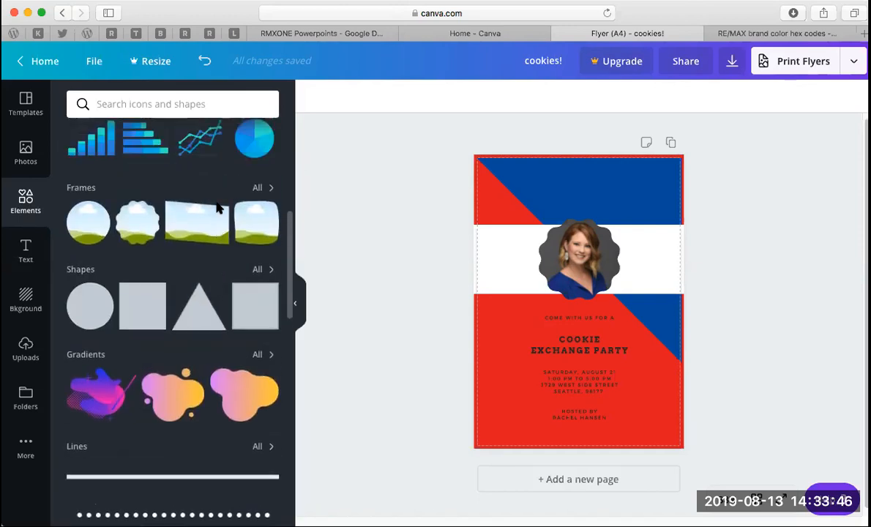
pyautogui.click(269, 289)
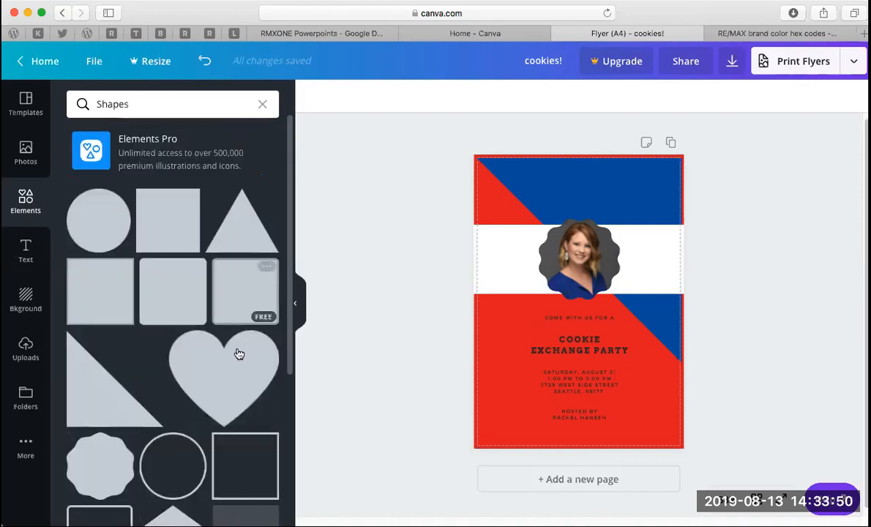
pyautogui.scroll(-1, 238, 355)
pyautogui.scroll(-5, 238, 355)
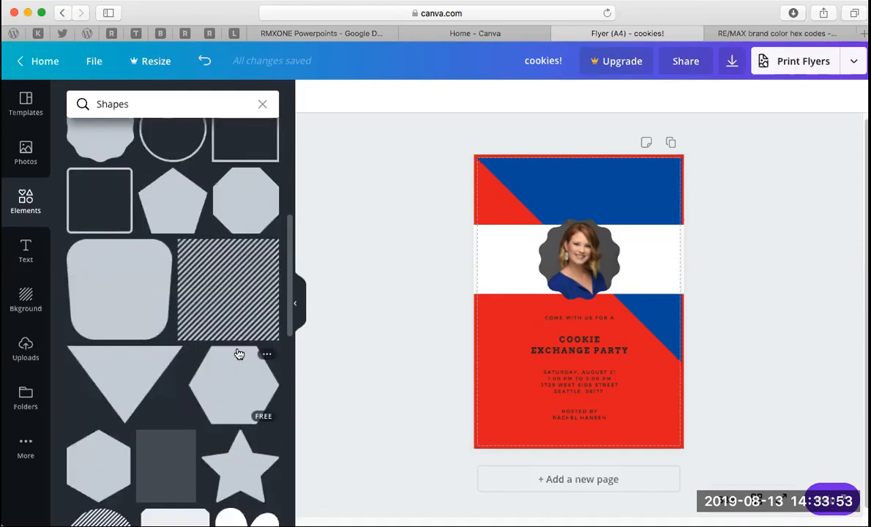
pyautogui.rightClick(222, 280)
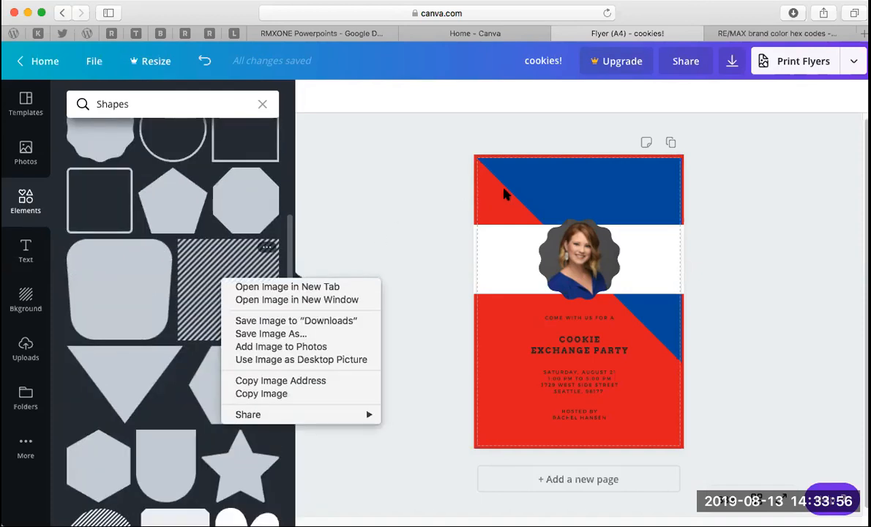
pyautogui.click(365, 243)
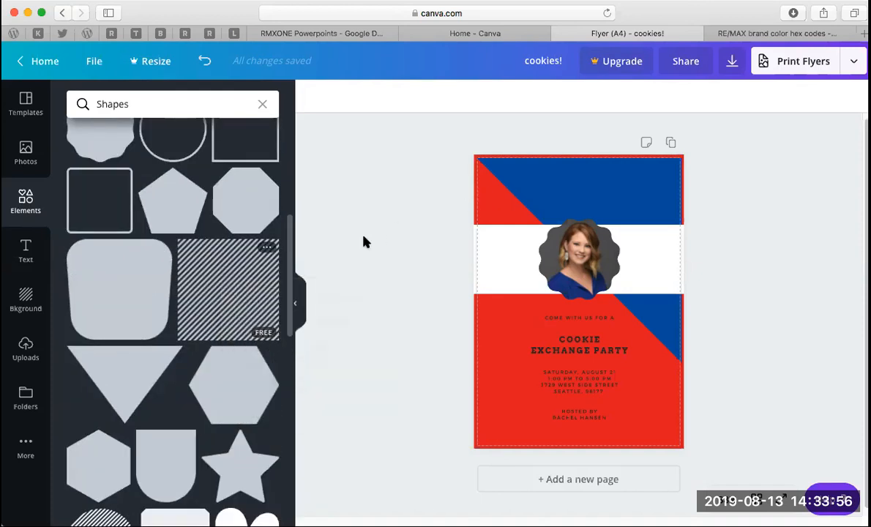
pyautogui.click(263, 283)
pyautogui.moveTo(523, 323); pyautogui.dragTo(503, 264)
pyautogui.moveTo(634, 318); pyautogui.dragTo(751, 477)
pyautogui.click(795, 313)
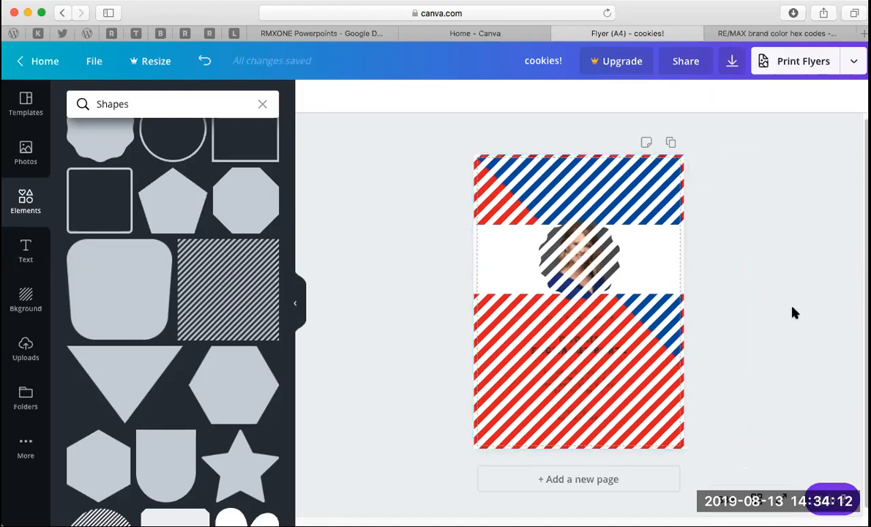
# Send the striped overlay backward one layer at a time until it lies behind the text, photo and blue triangles
pyautogui.click(606, 183)
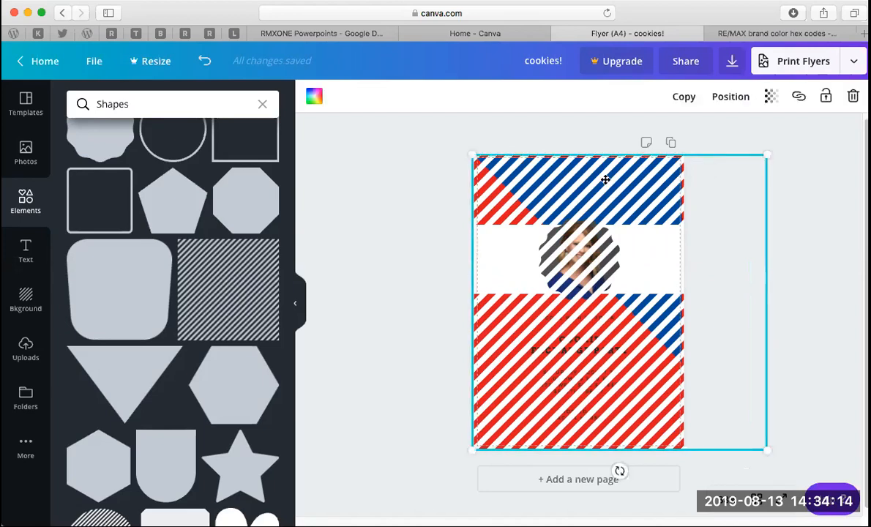
pyautogui.click(729, 98)
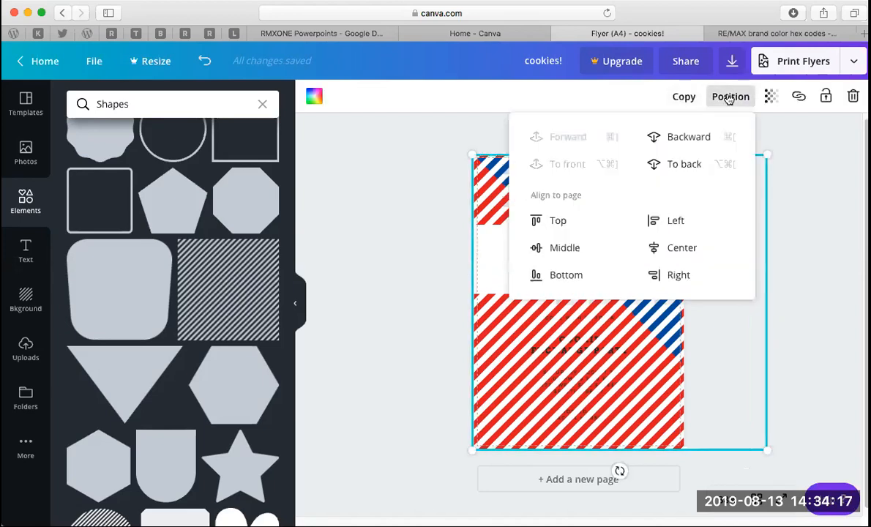
pyautogui.click(675, 141)
pyautogui.click(676, 141)
pyautogui.click(676, 141)
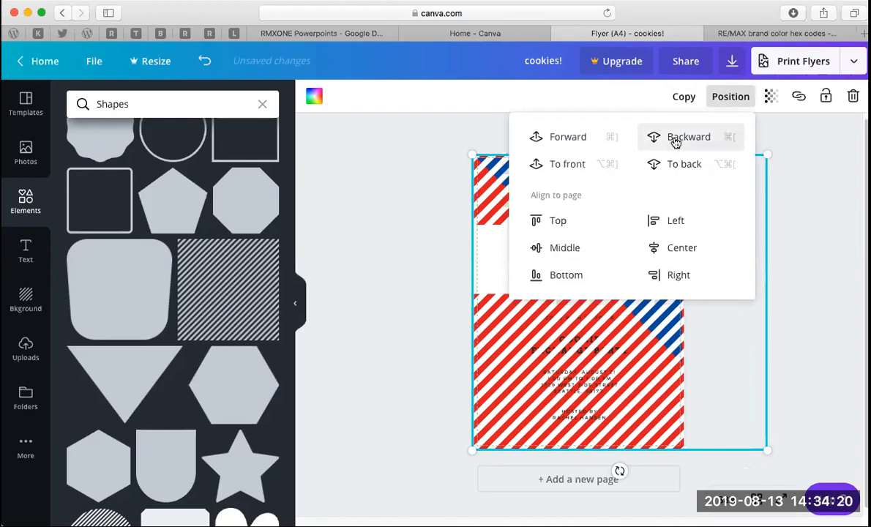
pyautogui.click(675, 140)
pyautogui.click(675, 141)
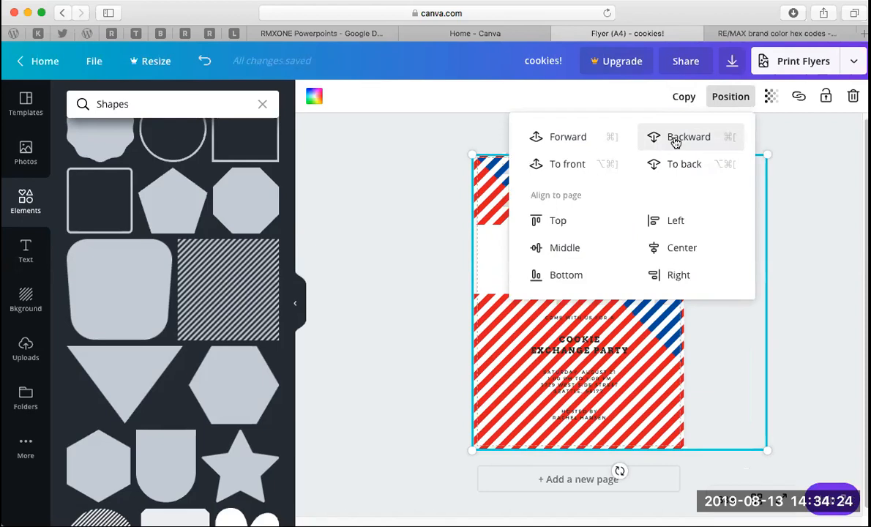
pyautogui.click(675, 140)
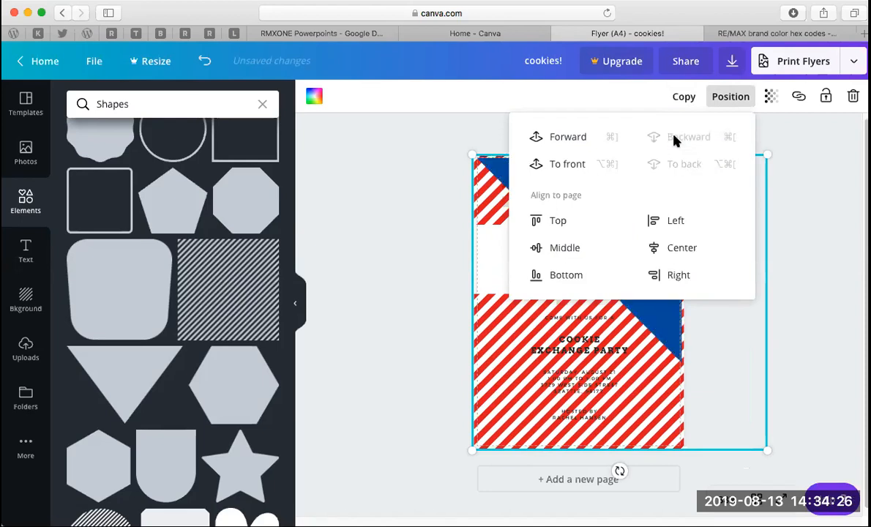
pyautogui.click(837, 152)
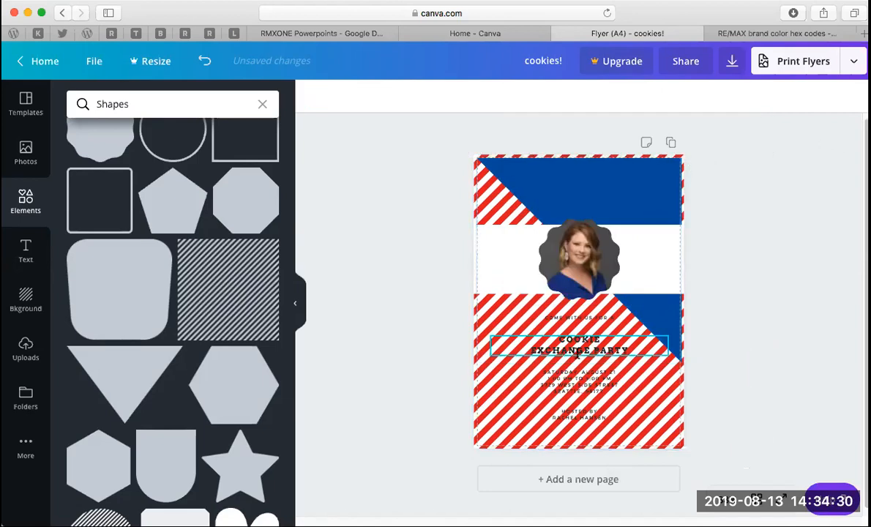
# Set the striped pattern's transparency to 26
pyautogui.click(502, 412)
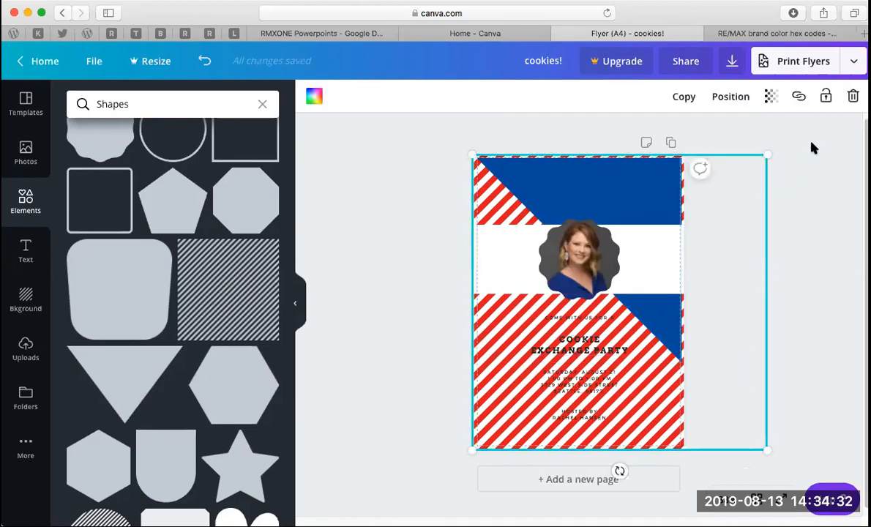
pyautogui.click(772, 99)
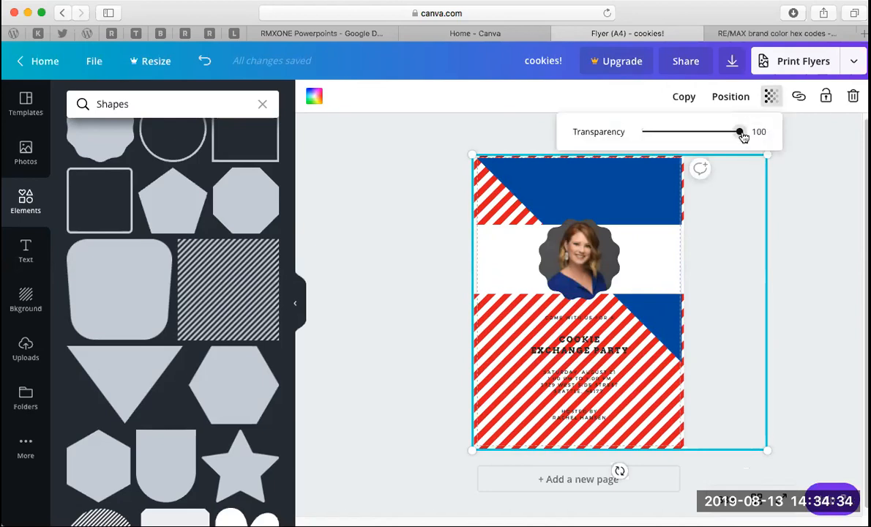
pyautogui.moveTo(721, 135); pyautogui.dragTo(668, 136)
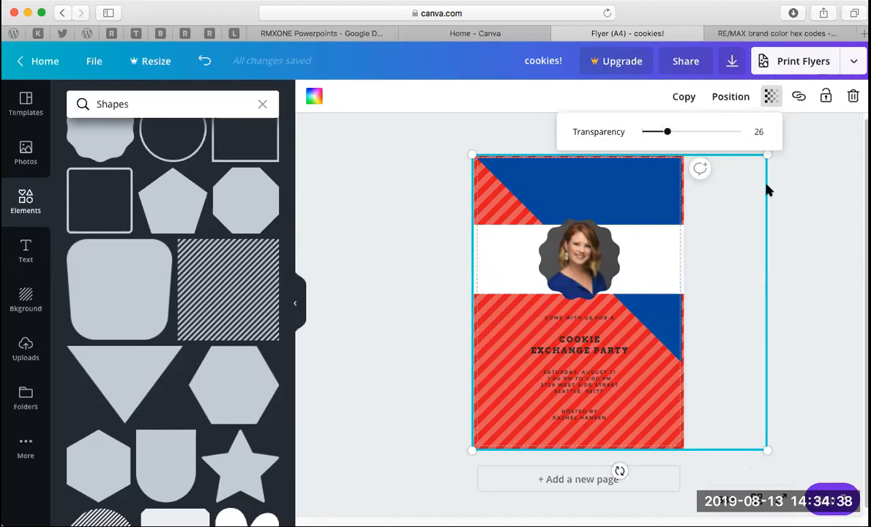
pyautogui.click(818, 211)
pyautogui.click(818, 211)
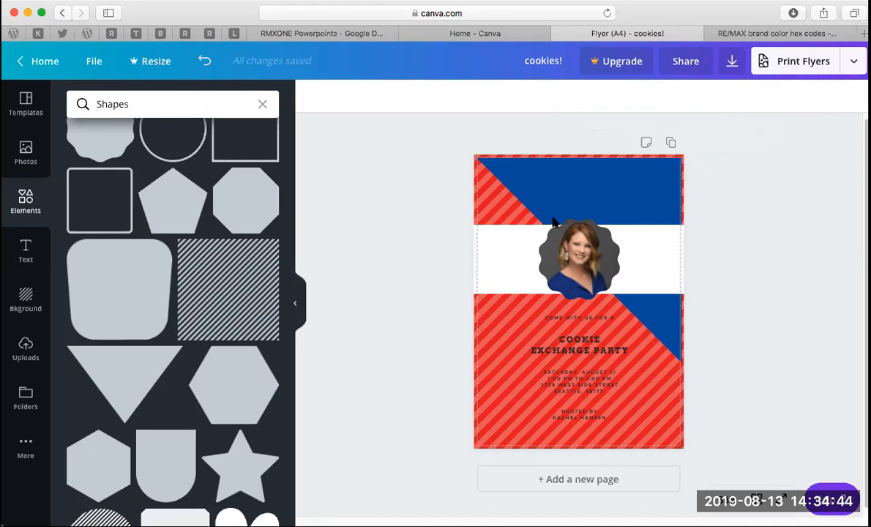
# Add the pink-and-yellow gradient blob with dots from the Gradients collection and recolor its pink part RE/MAX blue
pyautogui.click(262, 107)
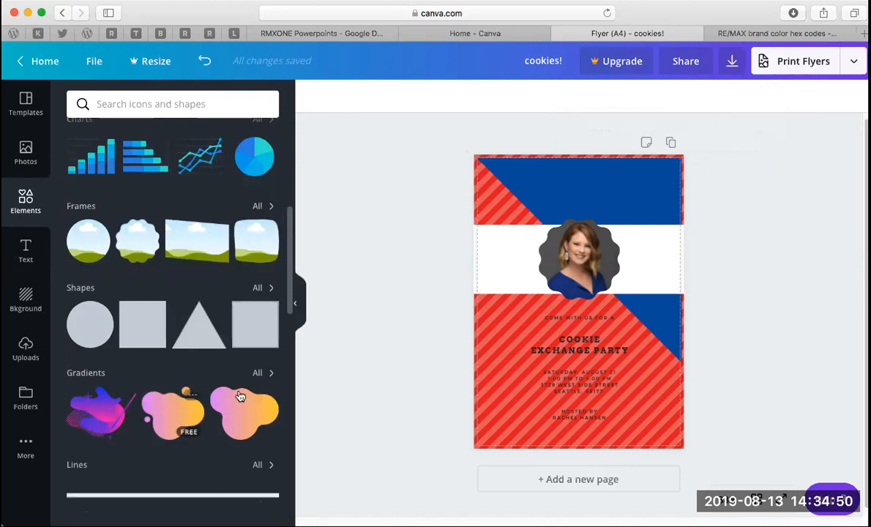
pyautogui.click(266, 377)
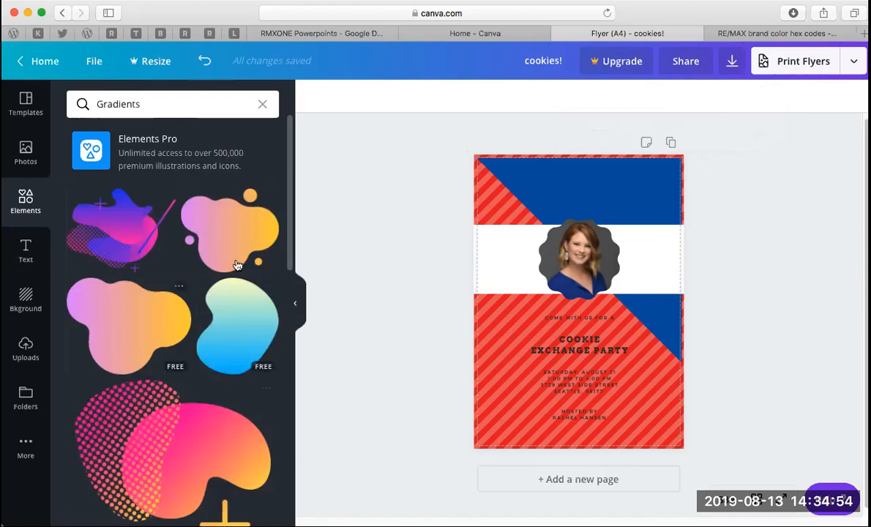
pyautogui.scroll(-3, 169, 359)
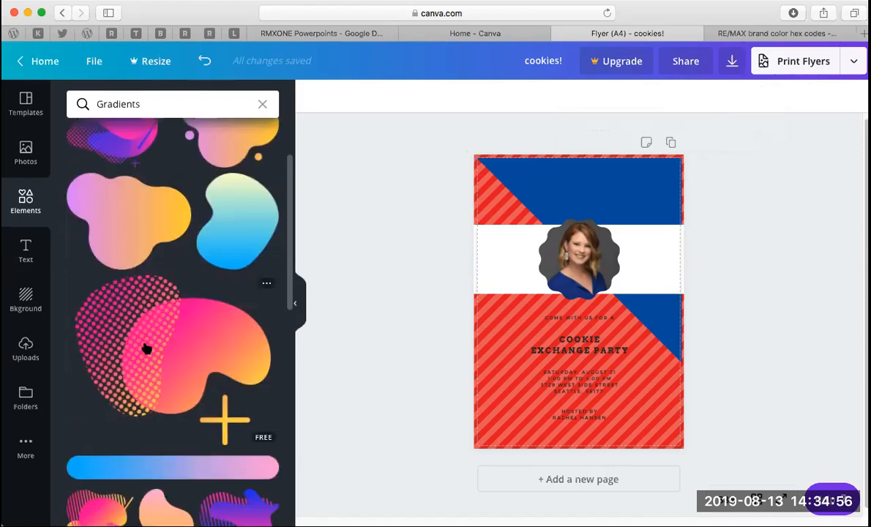
pyautogui.click(146, 349)
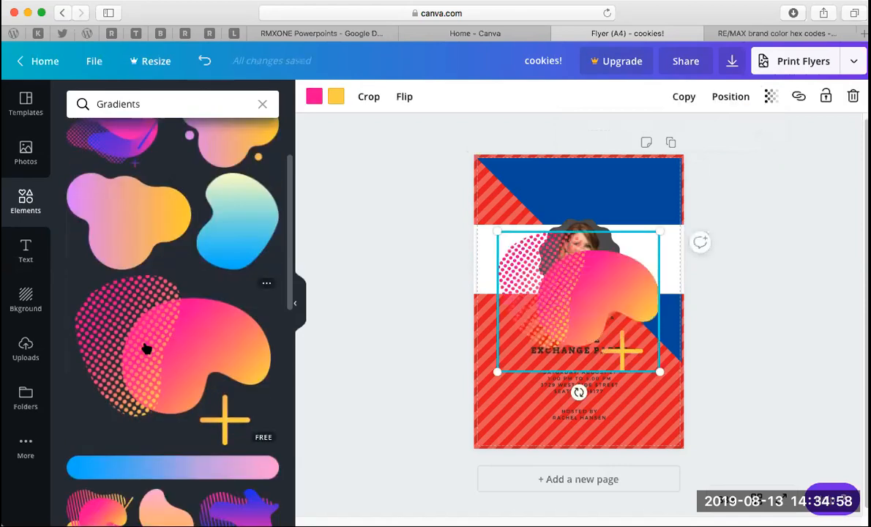
pyautogui.click(315, 97)
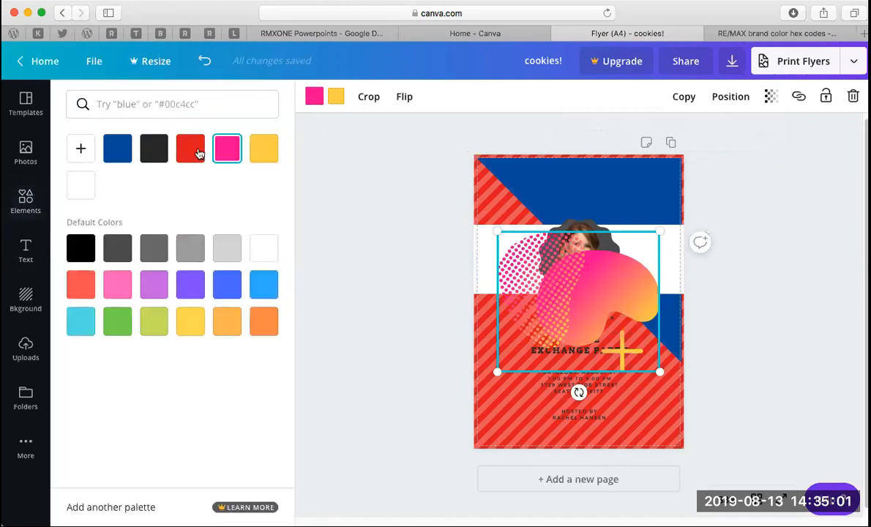
pyautogui.click(130, 158)
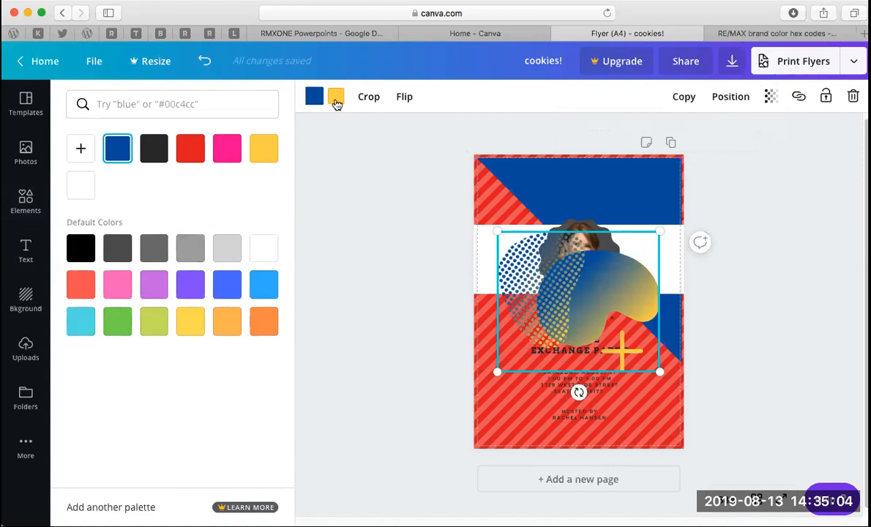
# Recolor the gradient blob's yellow part red, and rotate and move the blob into the flyer's upper-left corner
pyautogui.click(336, 98)
pyautogui.click(194, 150)
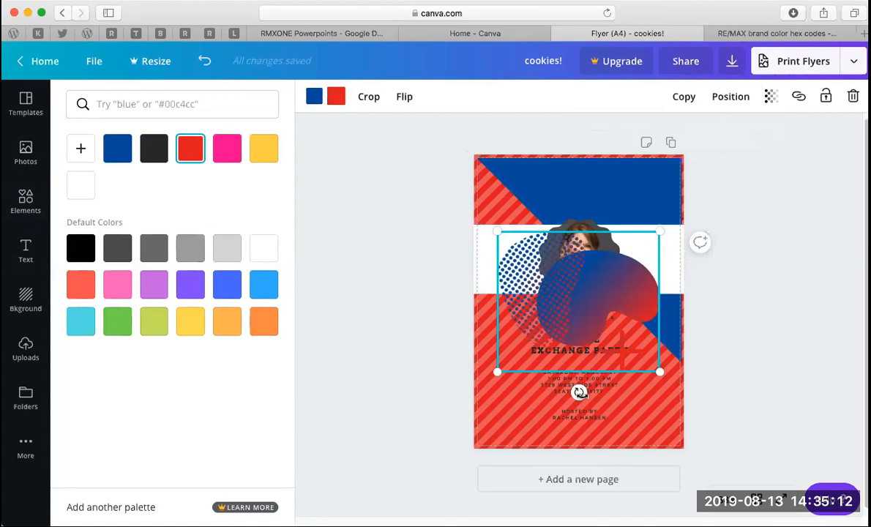
pyautogui.moveTo(579, 393); pyautogui.dragTo(654, 353)
pyautogui.moveTo(522, 296); pyautogui.dragTo(460, 170)
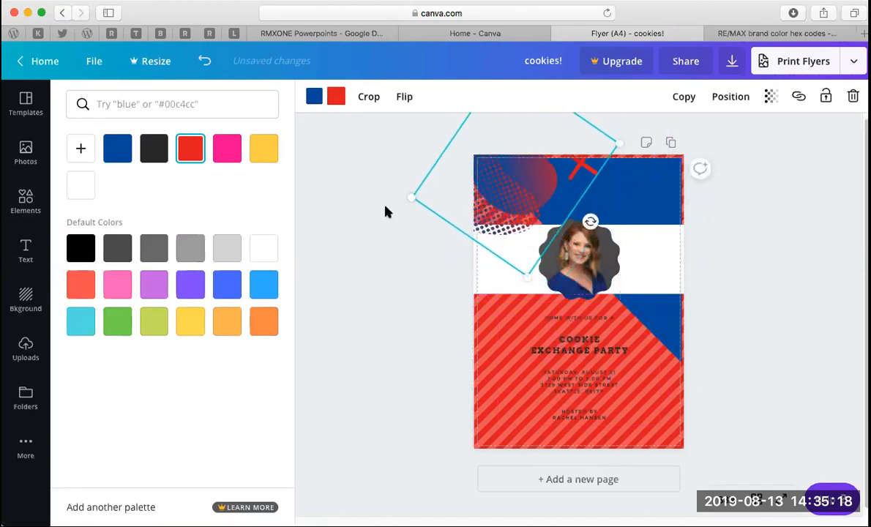
pyautogui.click(375, 212)
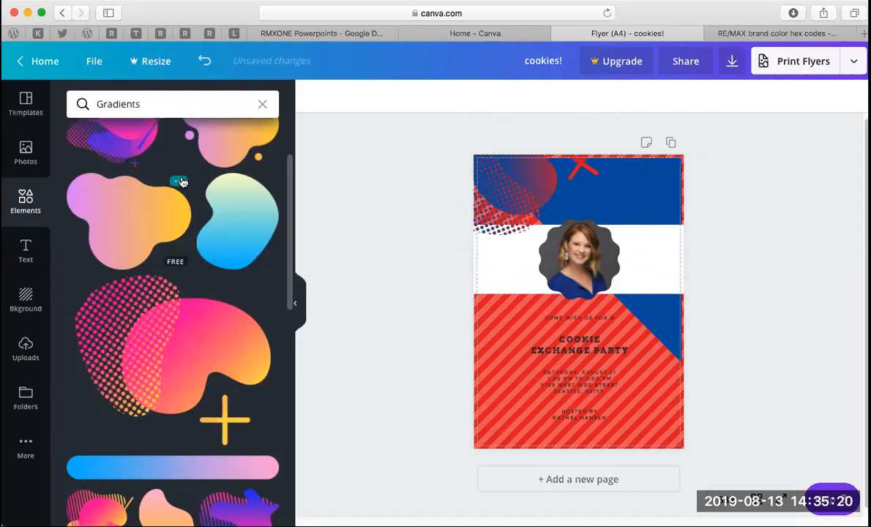
# Add the desktop monitor frame from the full Frames collection and place it over the flyer's lower text
pyautogui.click(262, 109)
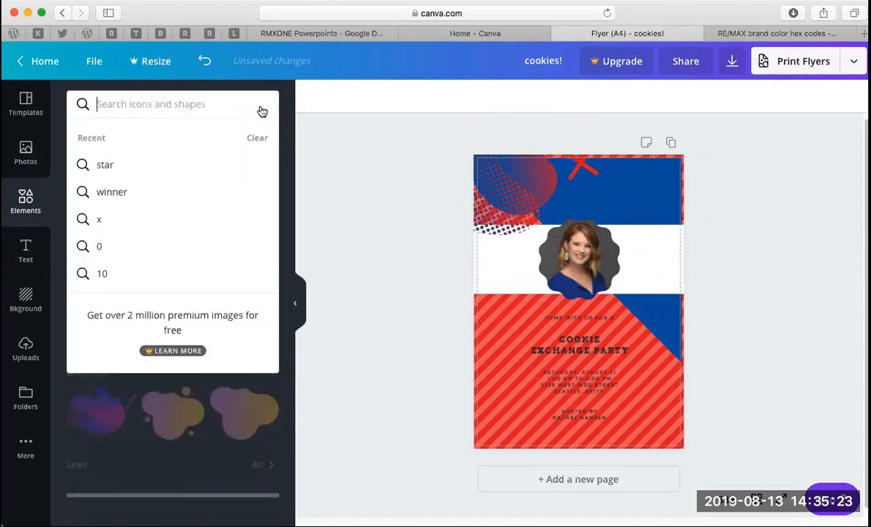
pyautogui.click(287, 138)
pyautogui.scroll(-2, 273, 175)
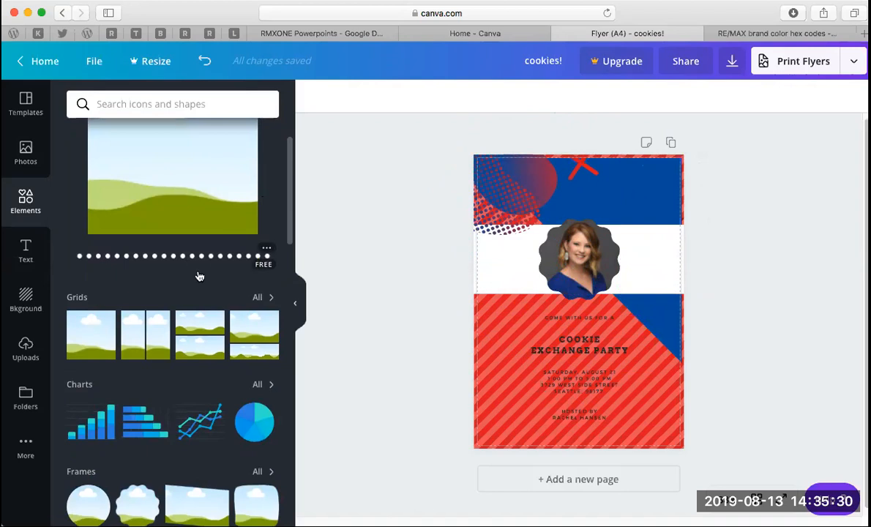
pyautogui.scroll(2, 153, 332)
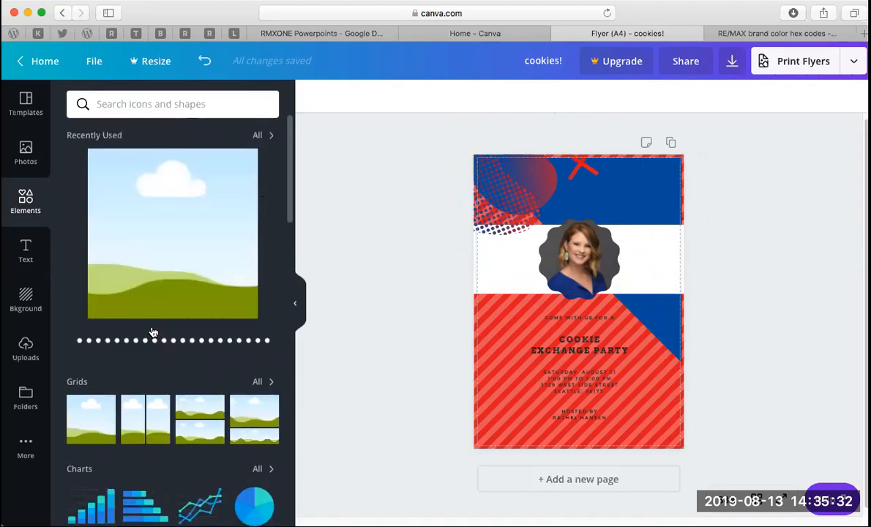
pyautogui.scroll(-6, 153, 333)
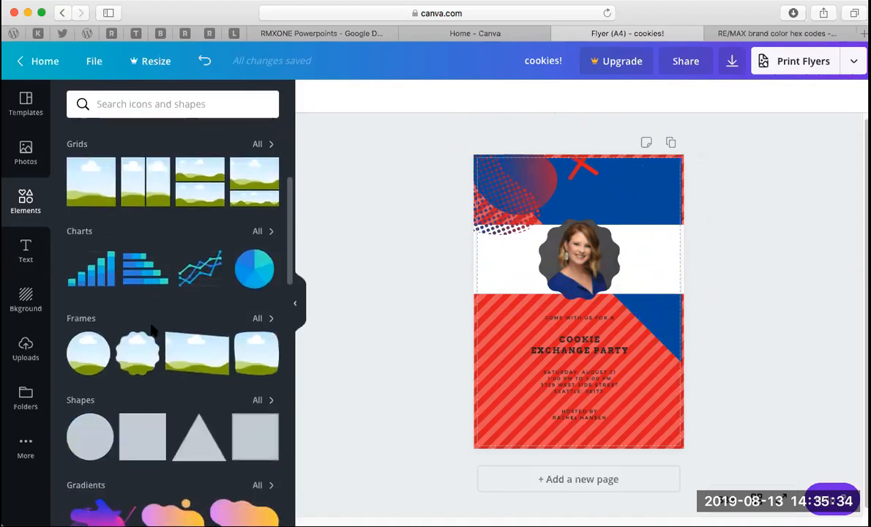
pyautogui.click(266, 324)
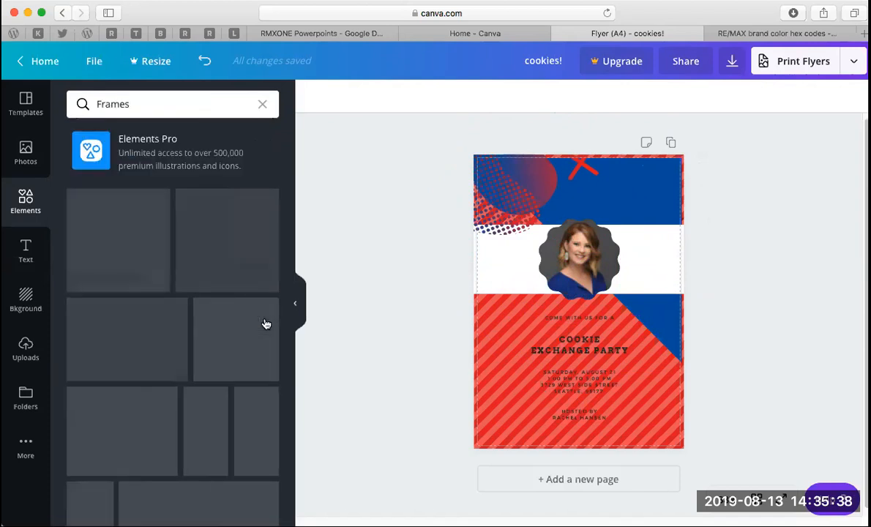
pyautogui.scroll(-5, 178, 294)
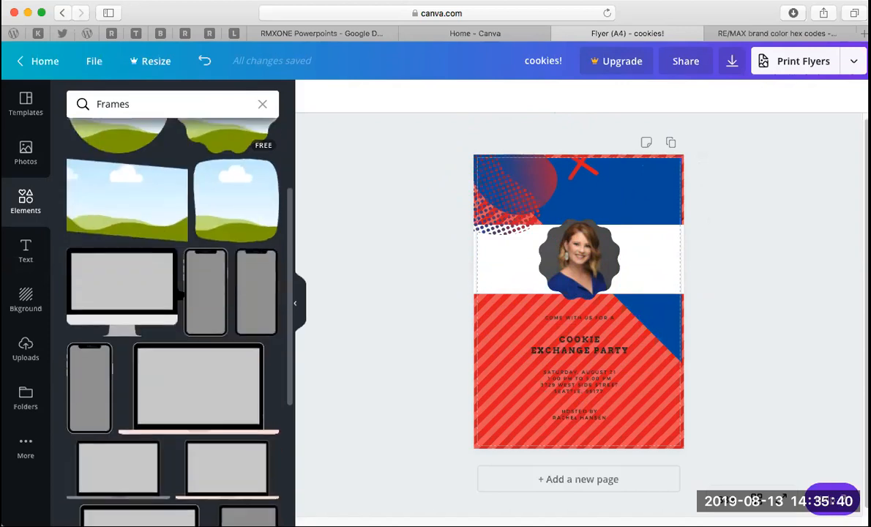
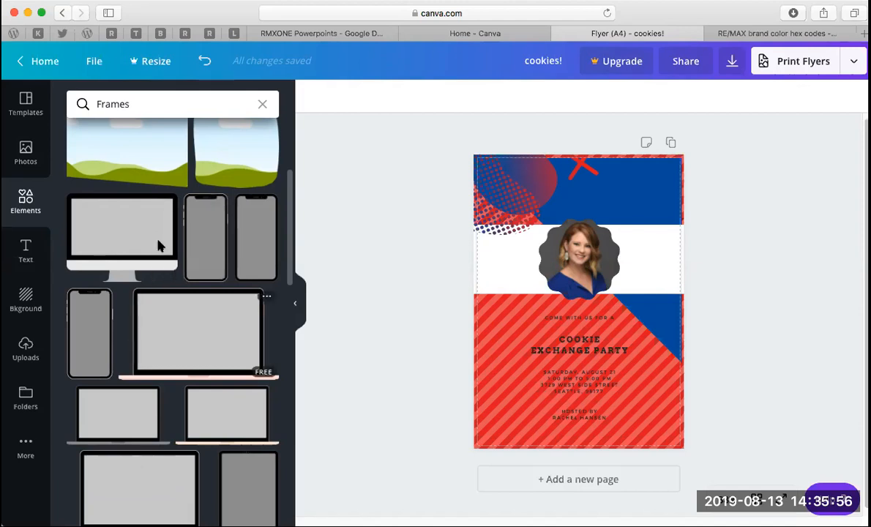
pyautogui.moveTo(146, 228); pyautogui.dragTo(546, 261)
pyautogui.moveTo(587, 282); pyautogui.dragTo(593, 347)
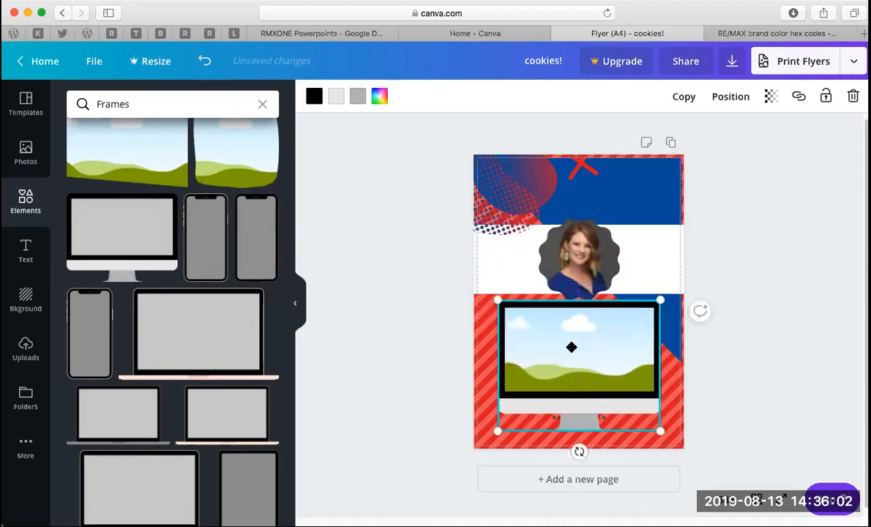
# Fill the monitor frame with the uploaded horizontal RE/MAX ONE logo and check how it is cropped
pyautogui.click(20, 352)
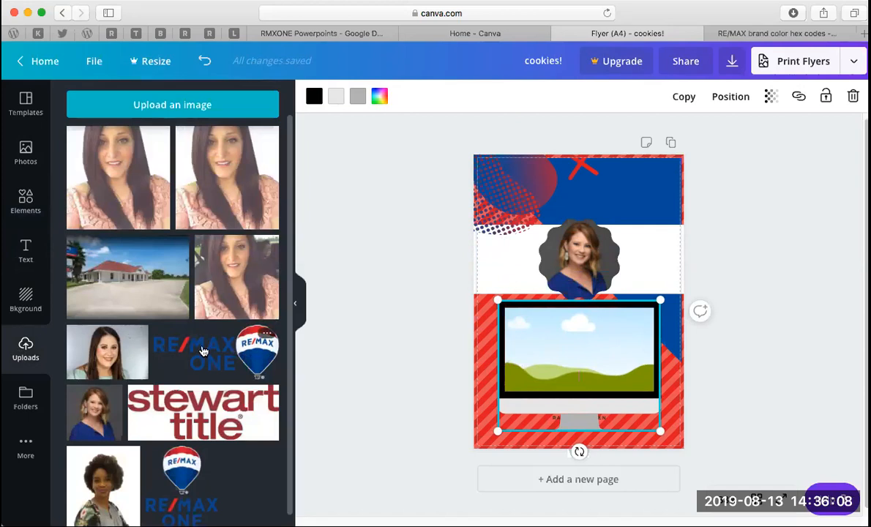
pyautogui.moveTo(203, 352); pyautogui.dragTo(337, 381)
pyautogui.moveTo(195, 330); pyautogui.dragTo(565, 341)
pyautogui.doubleClick(527, 316)
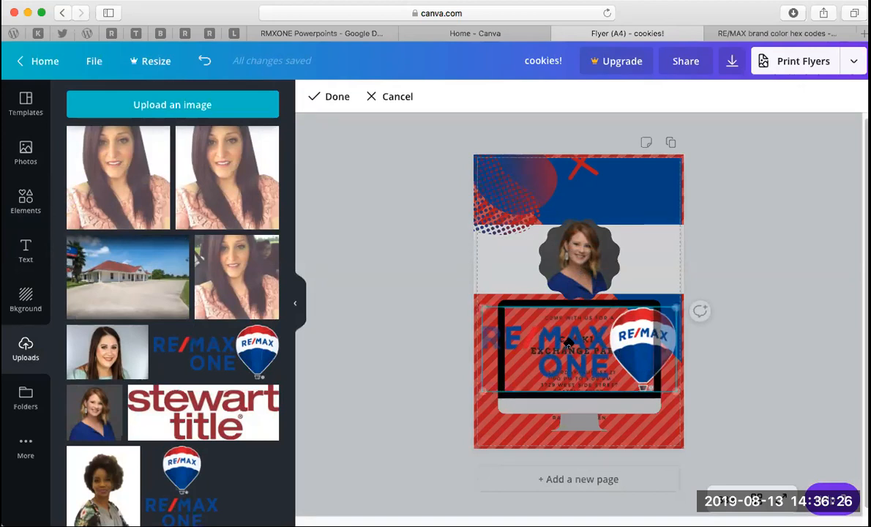
pyautogui.press('Escape')
pyautogui.press('Escape')
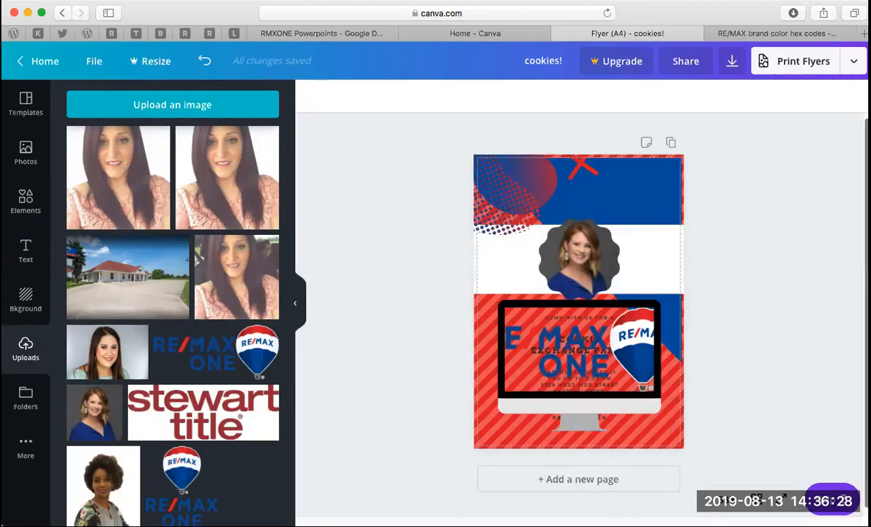
# Replace the logo in the monitor frame with the uploaded office building photo
pyautogui.click(155, 279)
pyautogui.press('Delete')
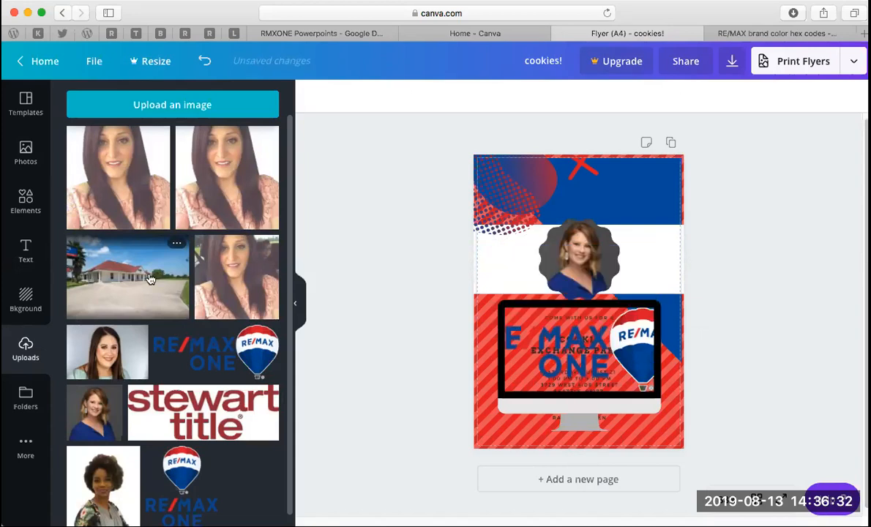
pyautogui.moveTo(112, 282); pyautogui.dragTo(543, 350)
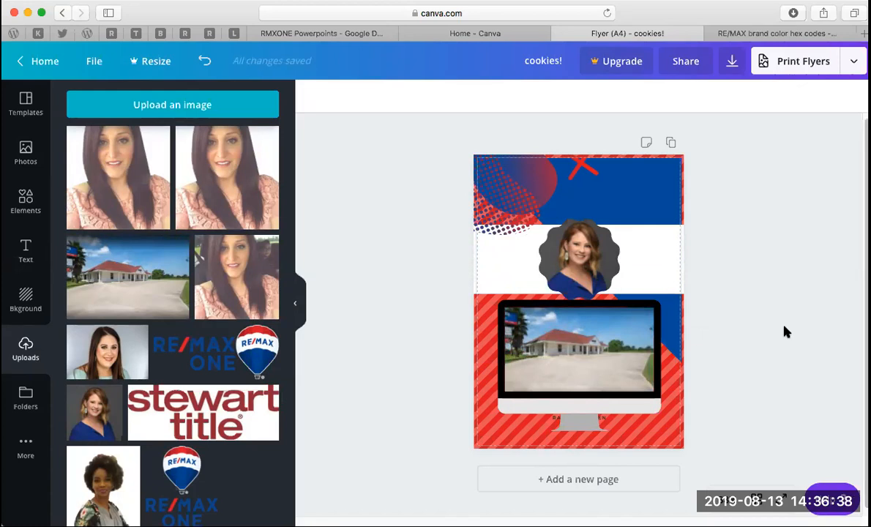
# Shift the building photo downward within the monitor frame's crop, and delete the monitor frame from the flyer
pyautogui.doubleClick(610, 354)
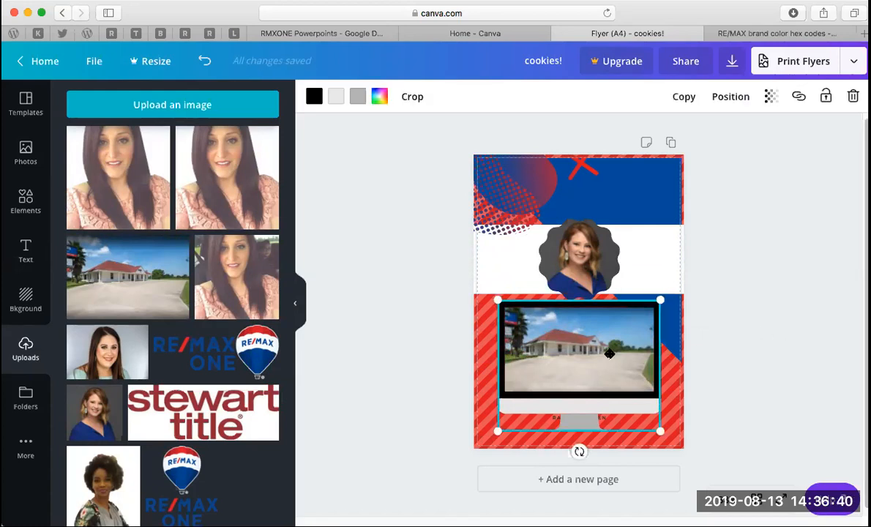
pyautogui.moveTo(609, 352); pyautogui.dragTo(609, 363)
pyautogui.click(762, 374)
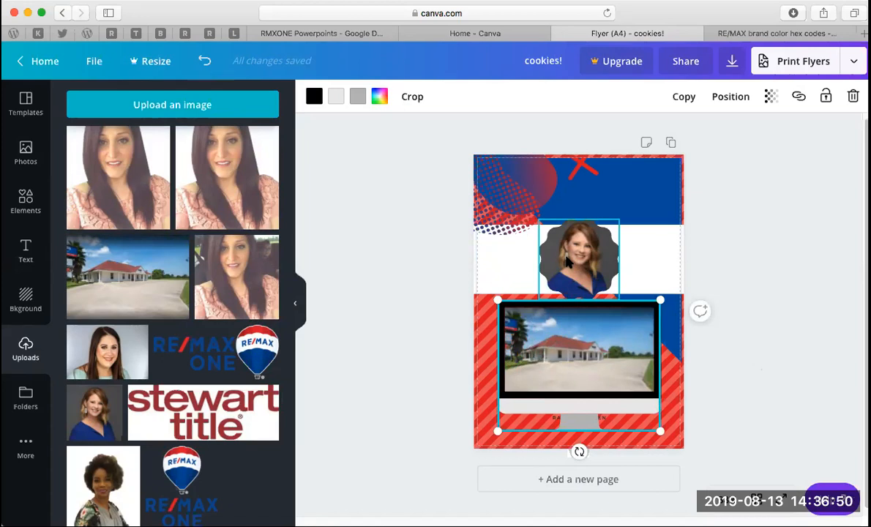
pyautogui.press('Delete')
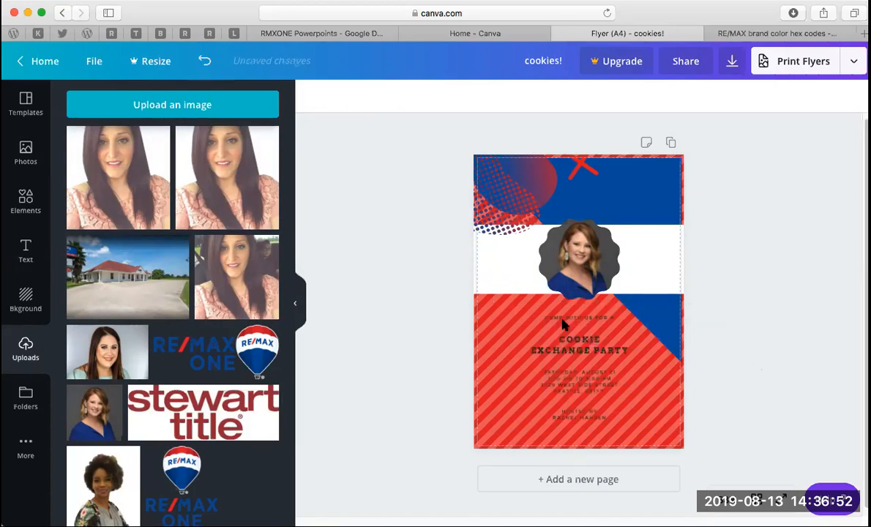
# Browse the full Icons collection in the elements library, comparing its free and premium icons
pyautogui.click(30, 199)
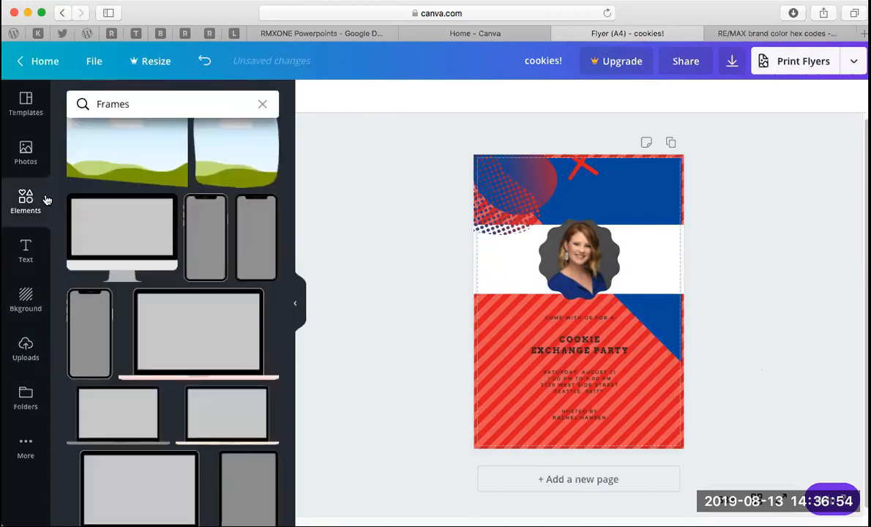
pyautogui.click(265, 105)
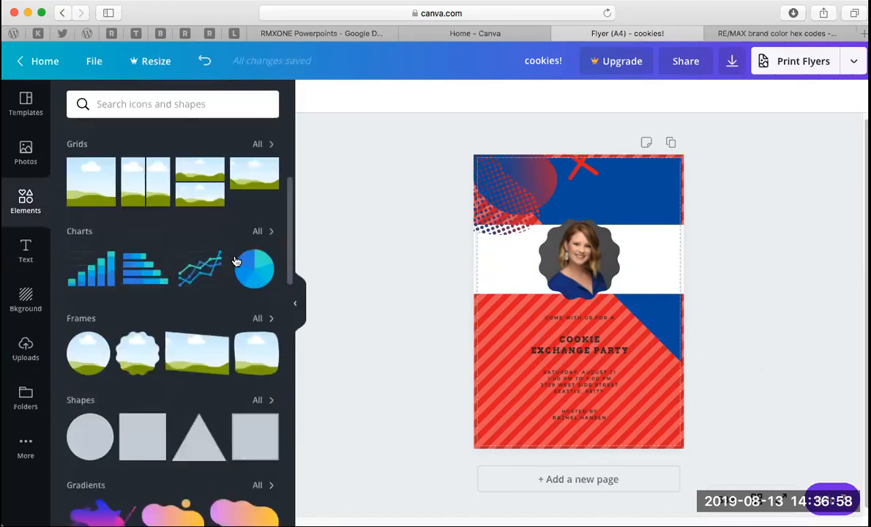
pyautogui.scroll(-5, 205, 296)
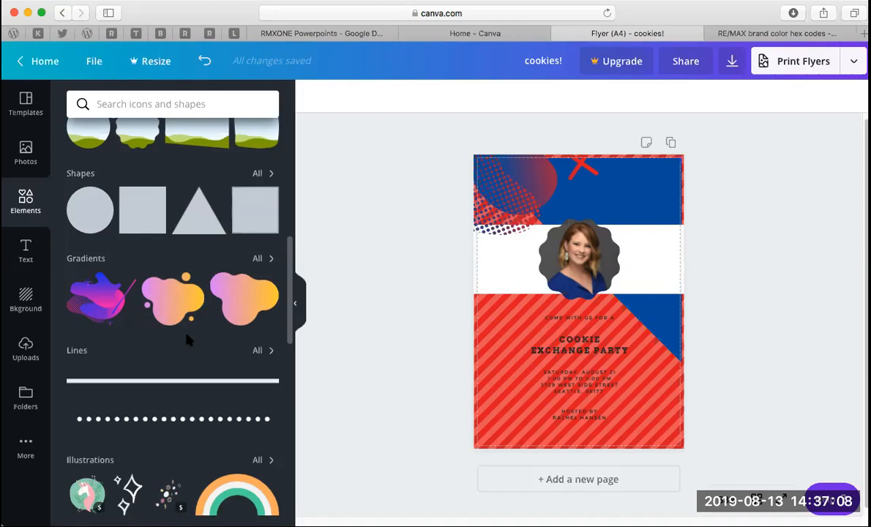
pyautogui.scroll(-7, 187, 338)
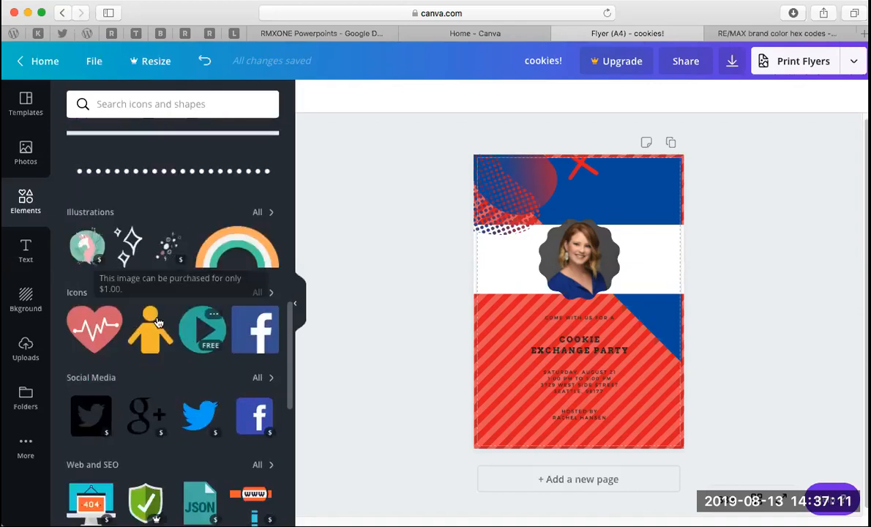
pyautogui.click(258, 293)
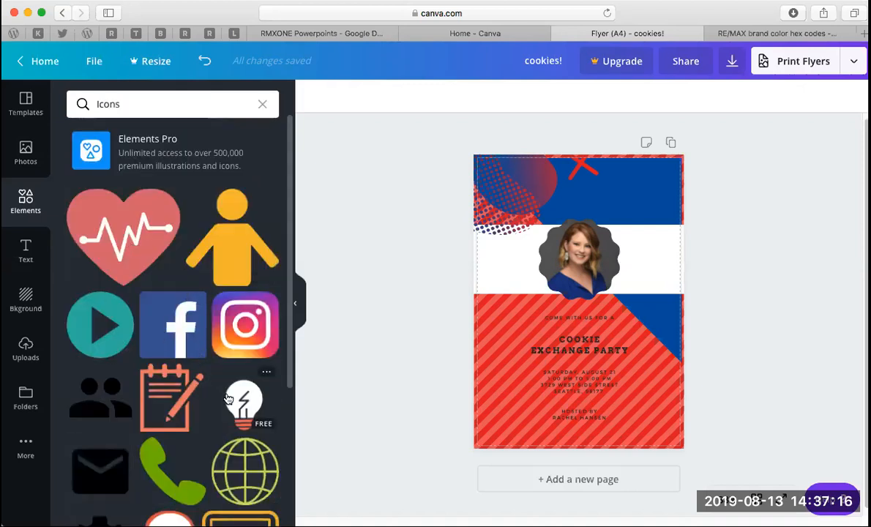
pyautogui.scroll(-2, 227, 399)
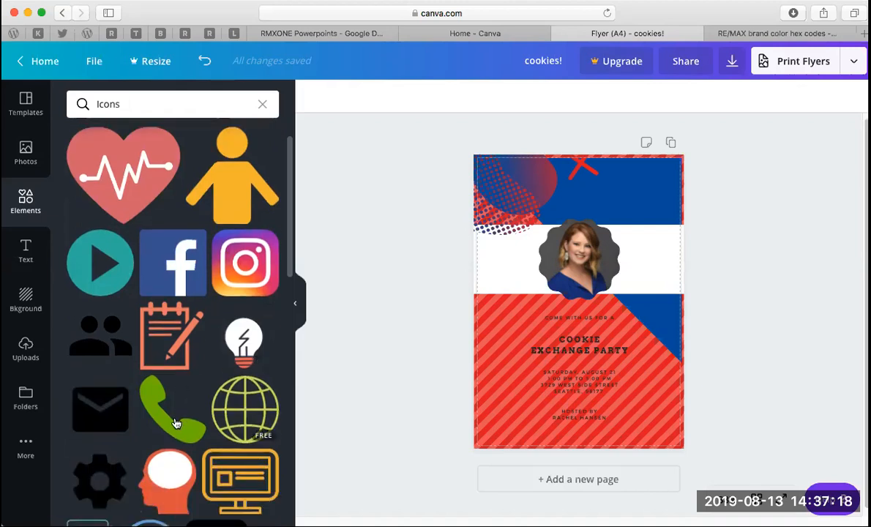
pyautogui.scroll(-5, 211, 327)
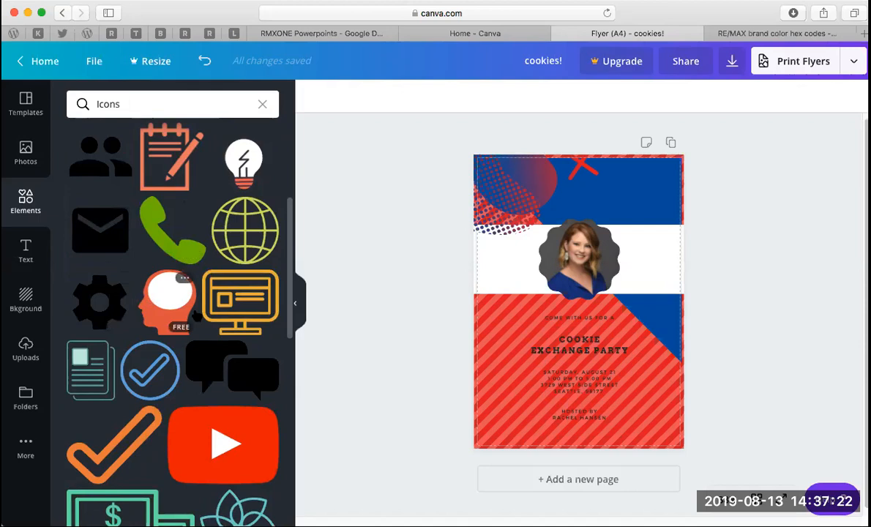
pyautogui.scroll(-6, 196, 315)
pyautogui.scroll(-6, 196, 315)
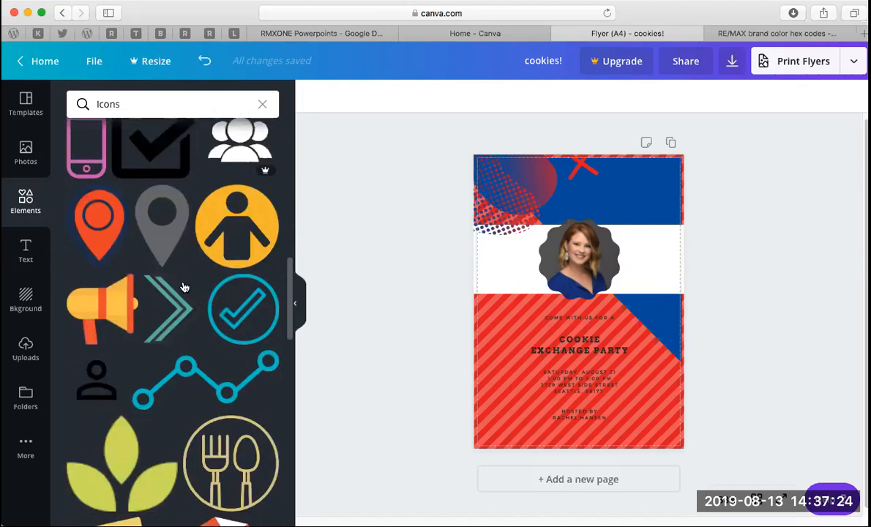
pyautogui.scroll(-9, 167, 220)
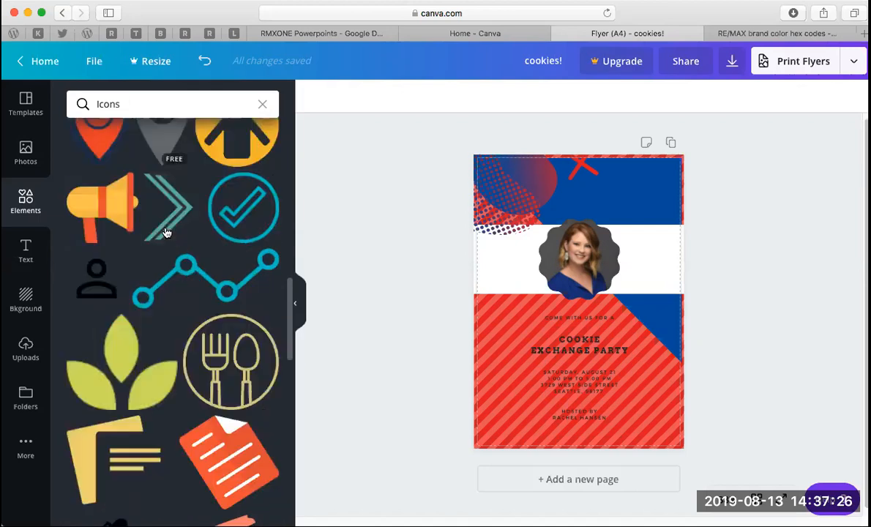
pyautogui.scroll(-8, 167, 233)
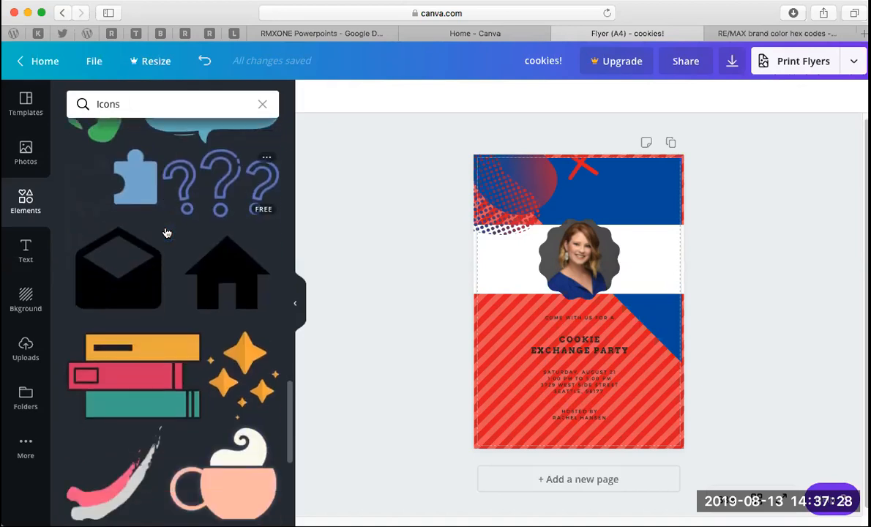
pyautogui.scroll(-10, 167, 233)
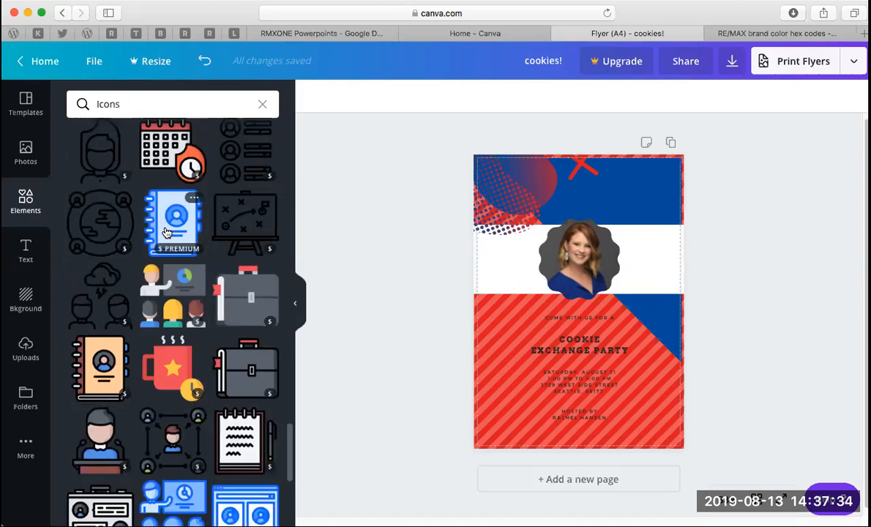
pyautogui.scroll(15, 167, 233)
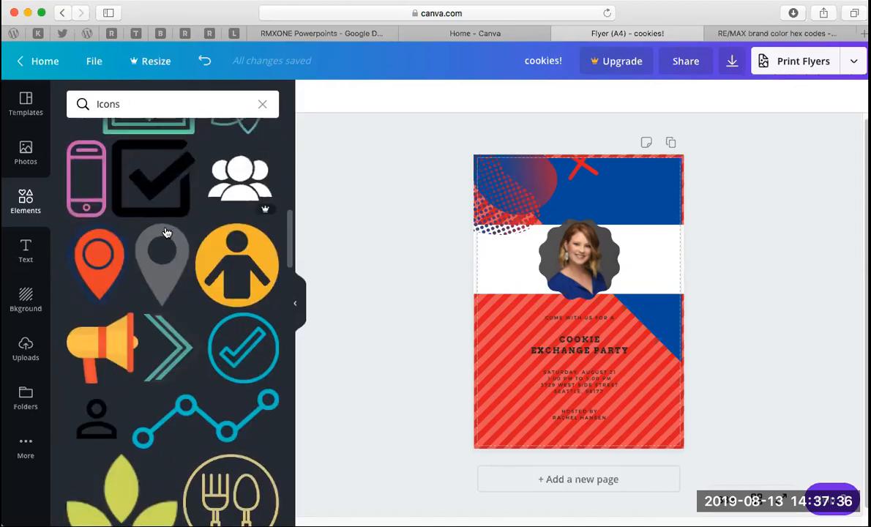
pyautogui.scroll(10, 167, 233)
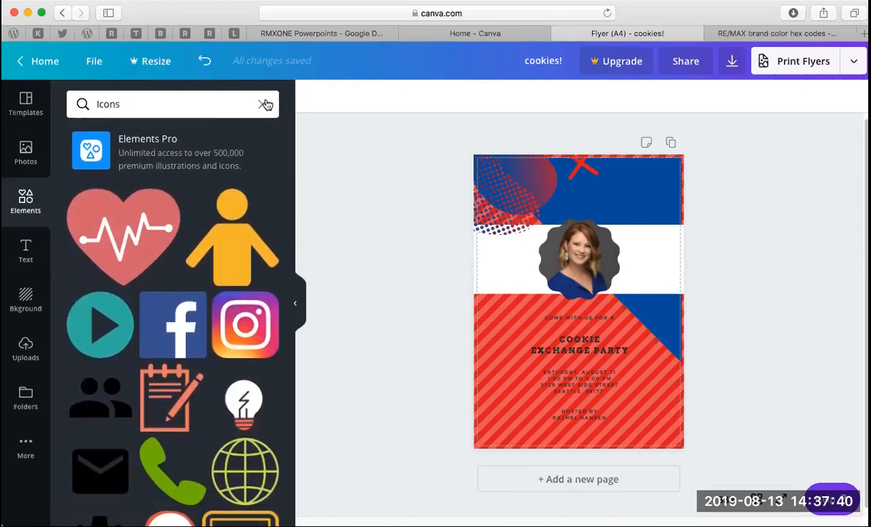
# Return to the element categories and look through the sections from Social Media to Files and folders
pyautogui.click(265, 105)
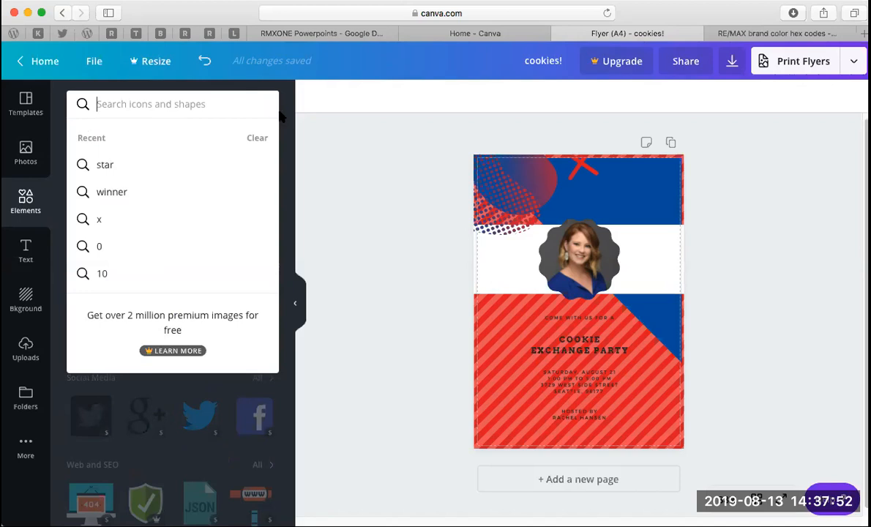
pyautogui.click(283, 117)
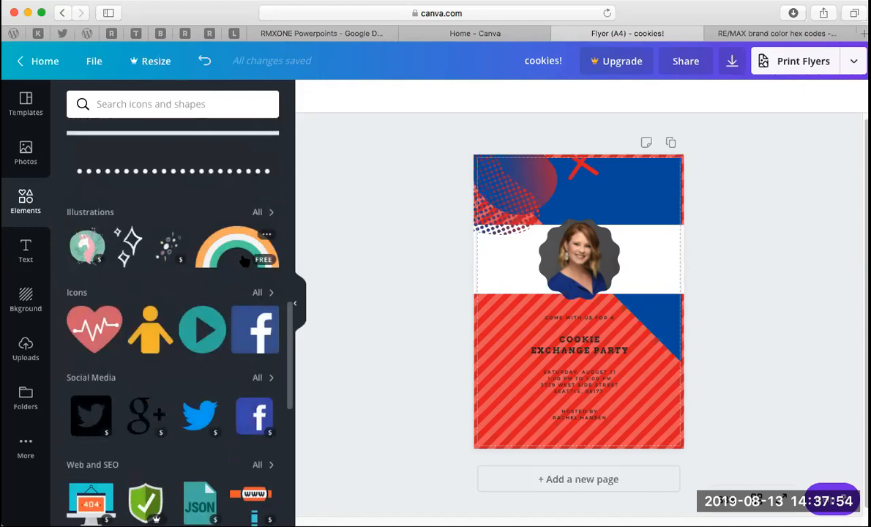
pyautogui.scroll(-5, 209, 291)
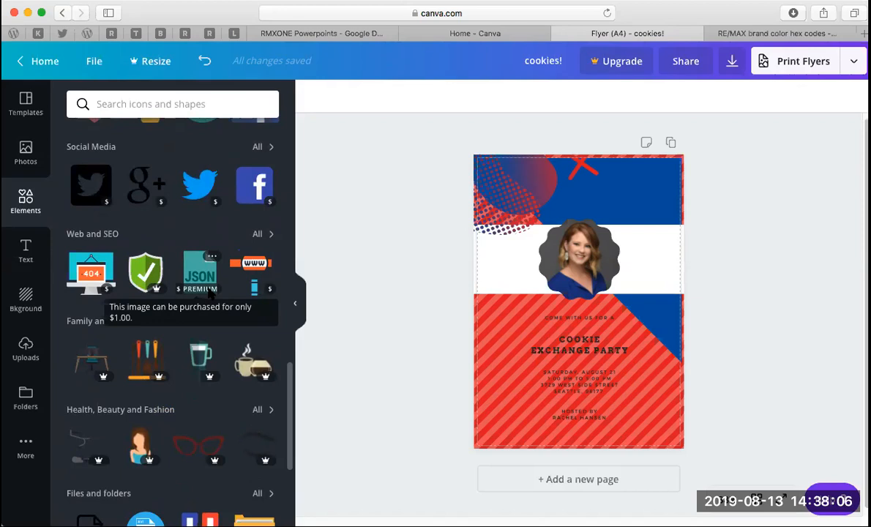
# Add a default heading, subheading and line of body text to the flyer
pyautogui.scroll(-4, 209, 291)
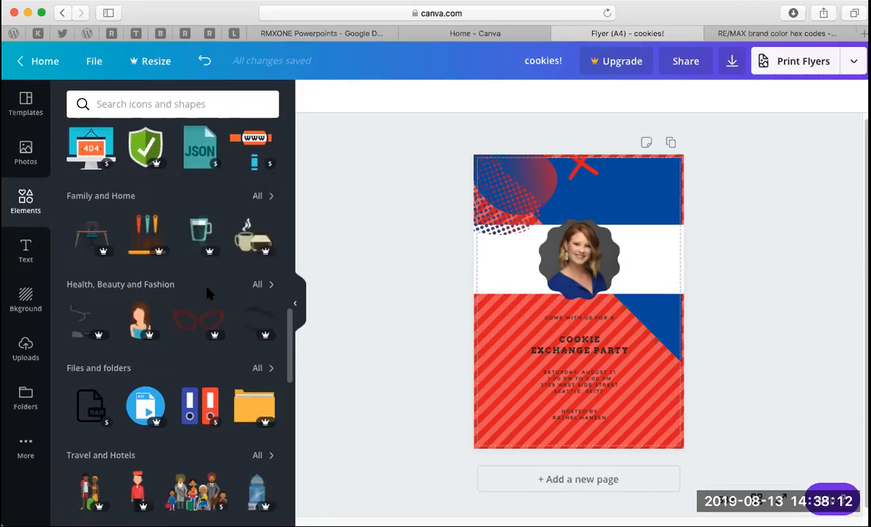
pyautogui.click(27, 262)
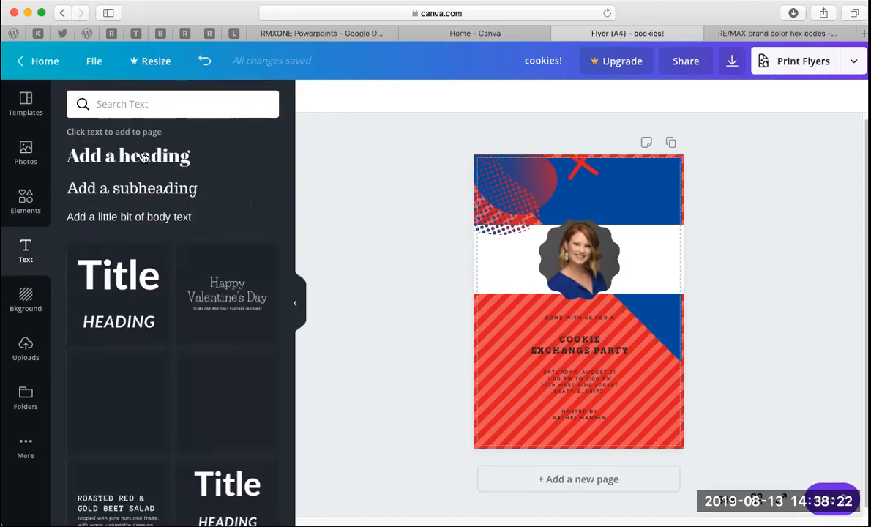
pyautogui.click(145, 157)
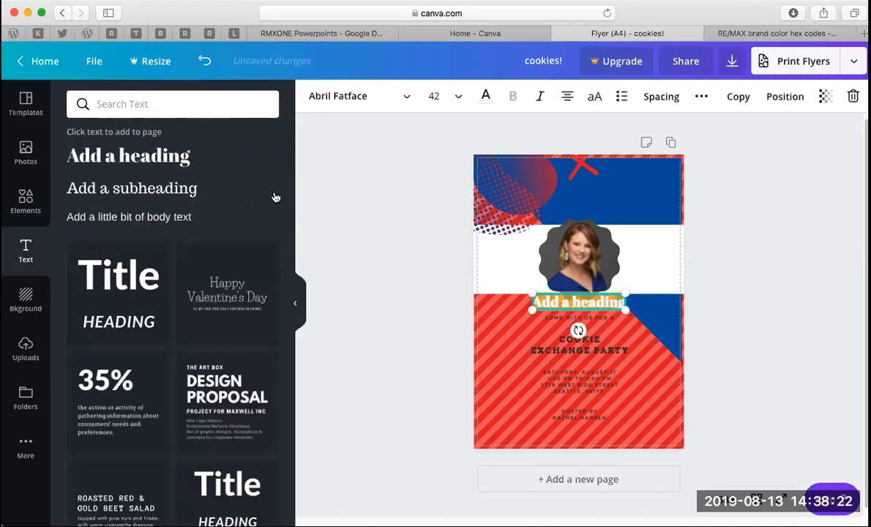
pyautogui.click(152, 192)
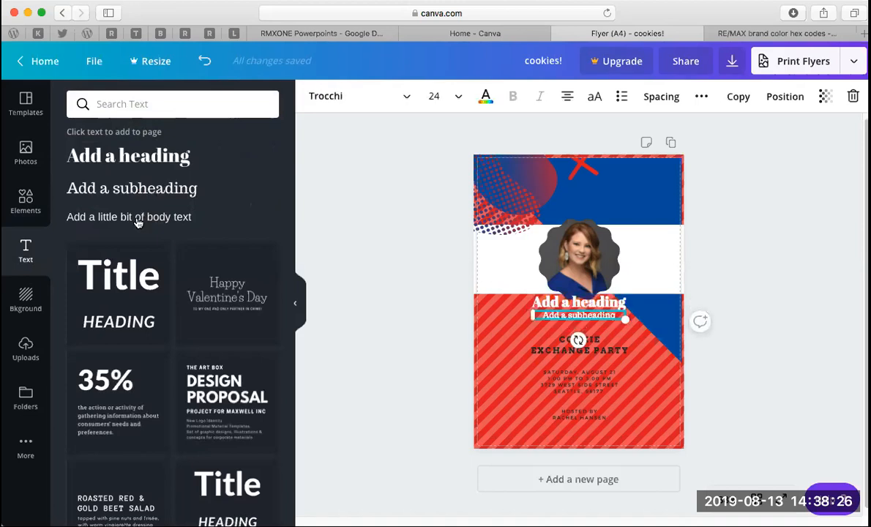
pyautogui.click(138, 218)
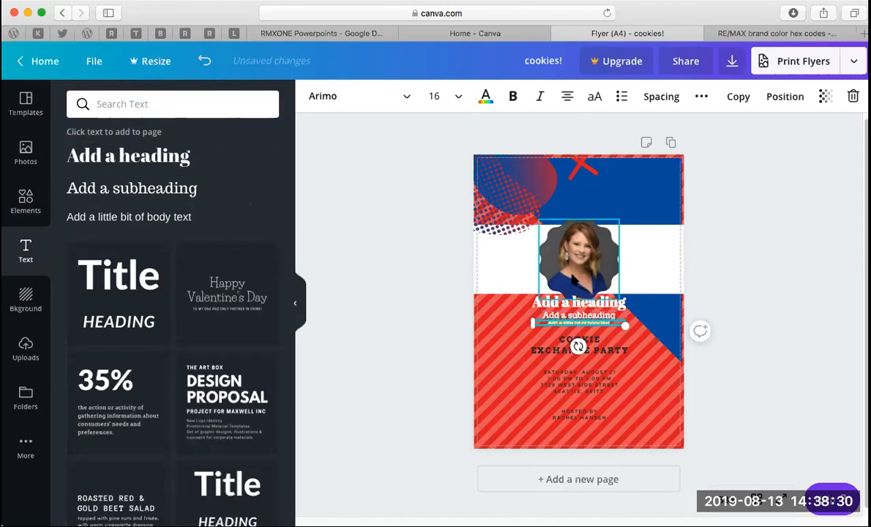
# Look through the available fonts for the new heading text, leaving its font as is
pyautogui.click(594, 303)
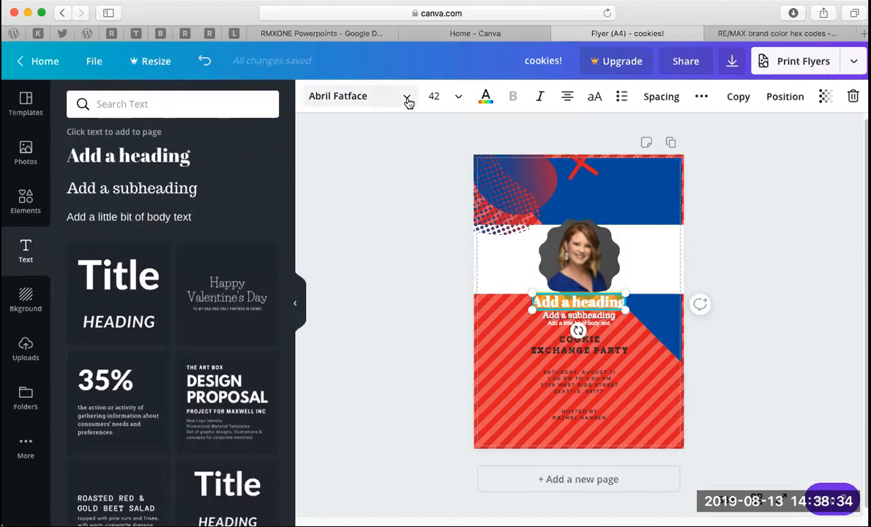
pyautogui.click(368, 97)
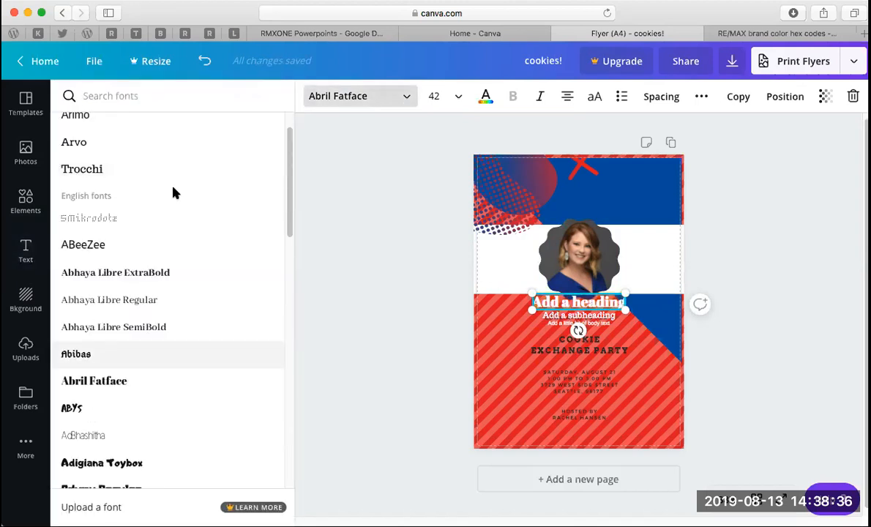
pyautogui.click(368, 338)
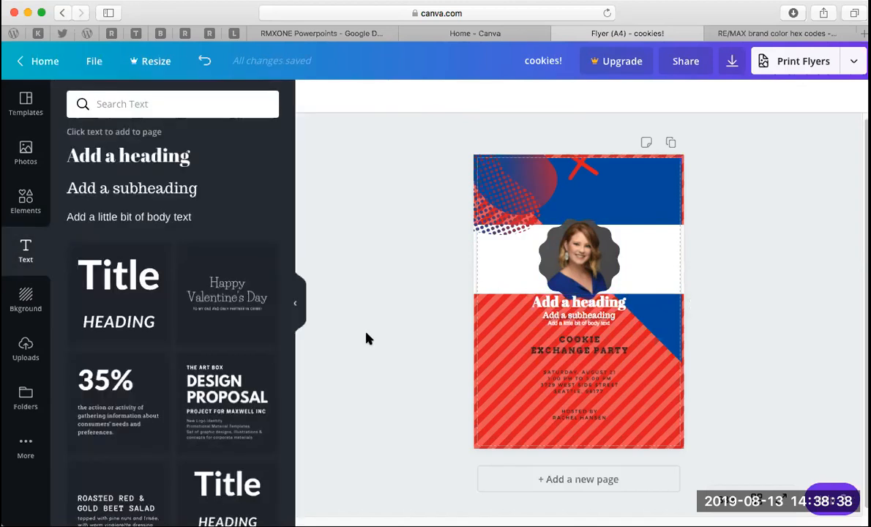
# Insert the "Happy Valentine's Day" text combination over the flyer's blue top area and delete its main line
pyautogui.click(238, 302)
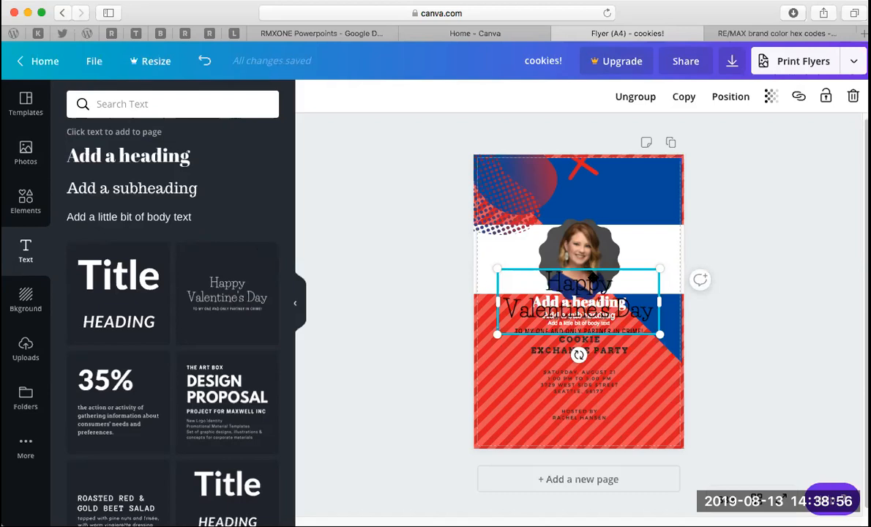
pyautogui.moveTo(602, 189); pyautogui.dragTo(619, 170)
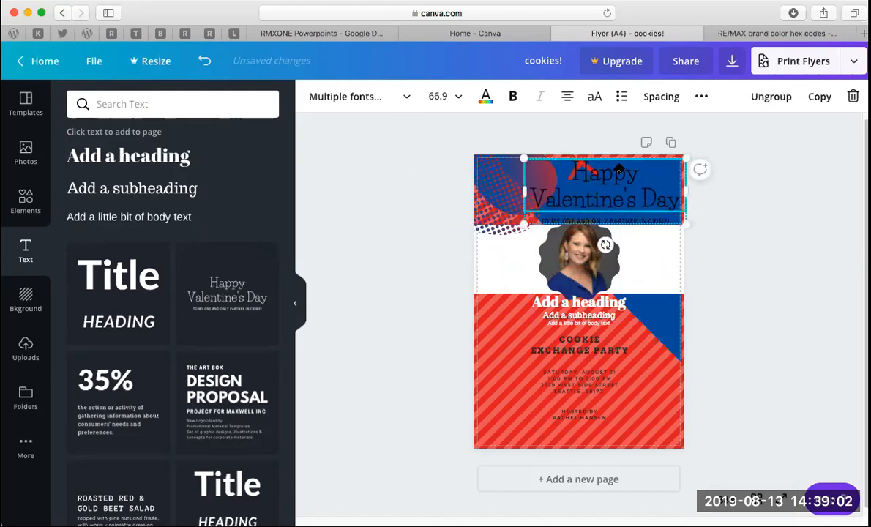
pyautogui.press('Delete')
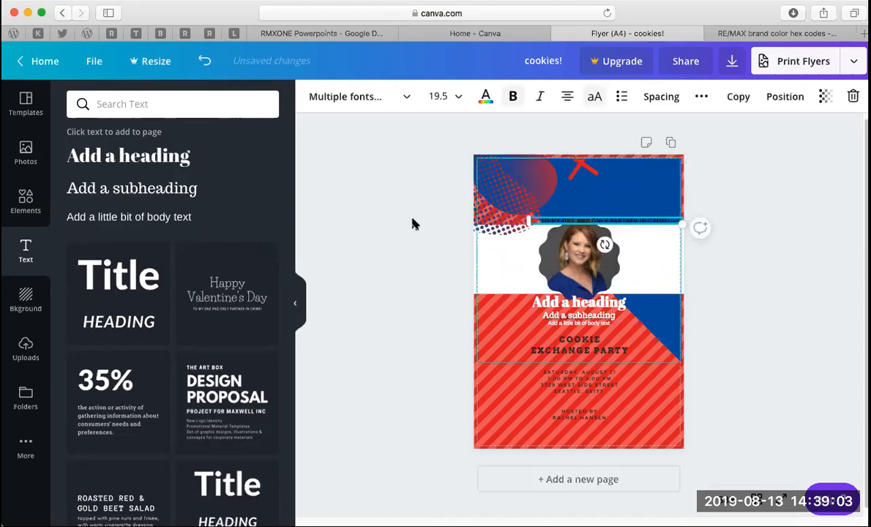
# Search the text designs for "labor day" and place the "Merry & Bright" combination over the flyer's blue top area
pyautogui.click(170, 103)
pyautogui.write('labor day')
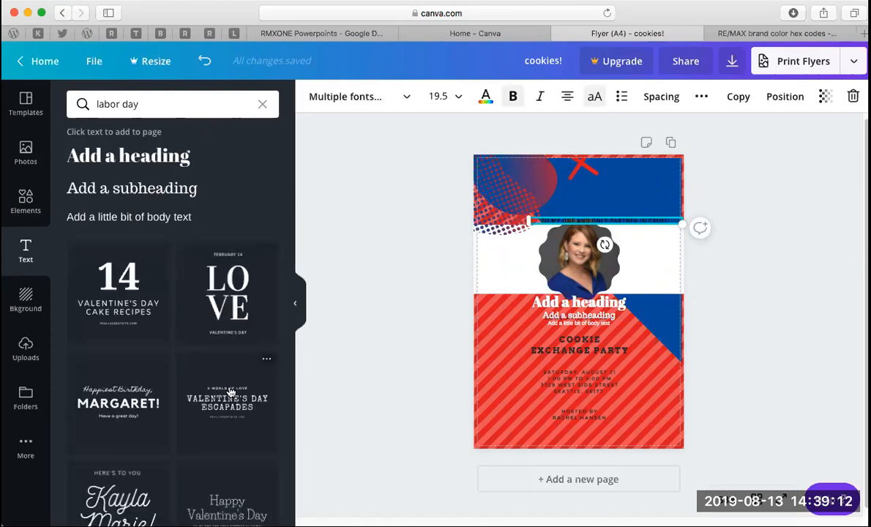
pyautogui.scroll(-5, 243, 408)
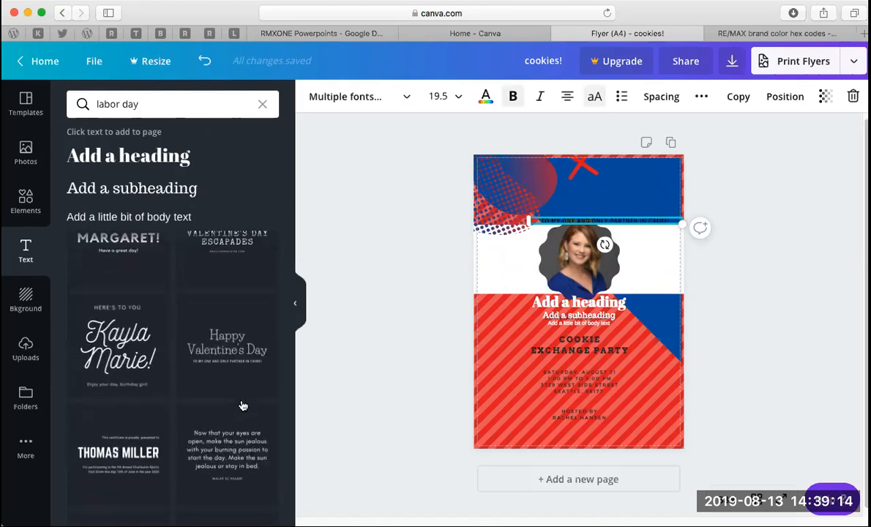
pyautogui.scroll(-4, 243, 407)
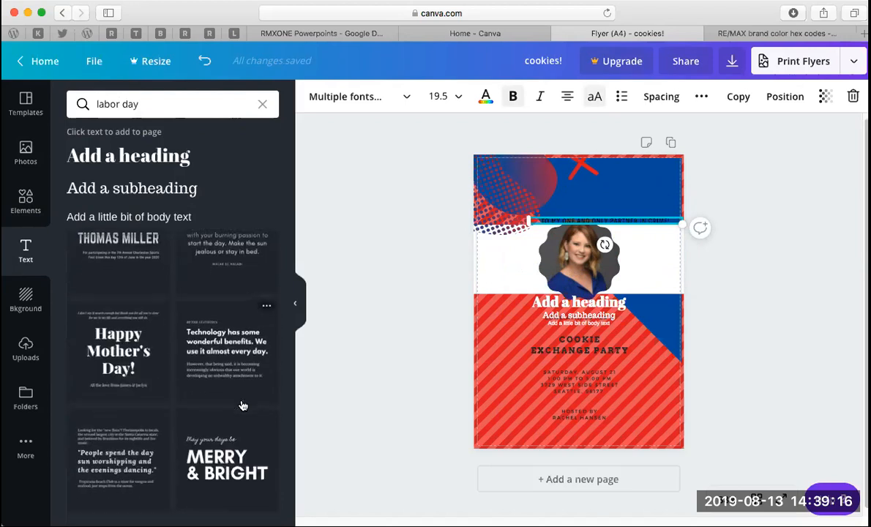
pyautogui.click(245, 465)
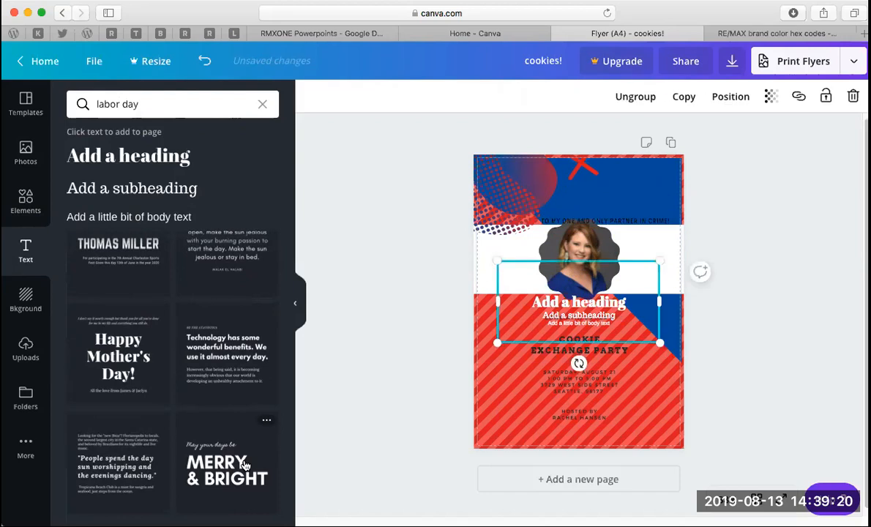
pyautogui.moveTo(583, 311); pyautogui.dragTo(586, 192)
# Replace the "MERRY & BRIGHT" wording with a first name in capitals, and remove the name's last letter
pyautogui.doubleClick(550, 177)
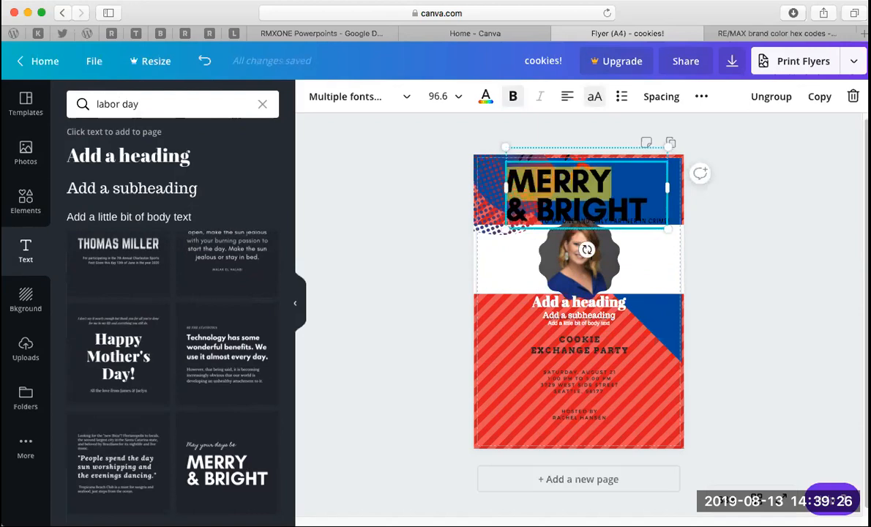
pyautogui.tripleClick(534, 190)
pyautogui.click(533, 190)
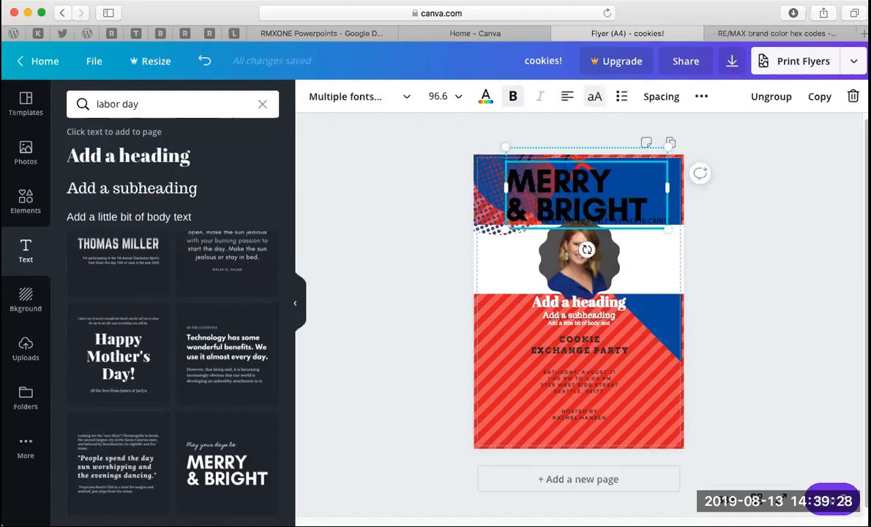
pyautogui.moveTo(507, 169); pyautogui.dragTo(648, 220)
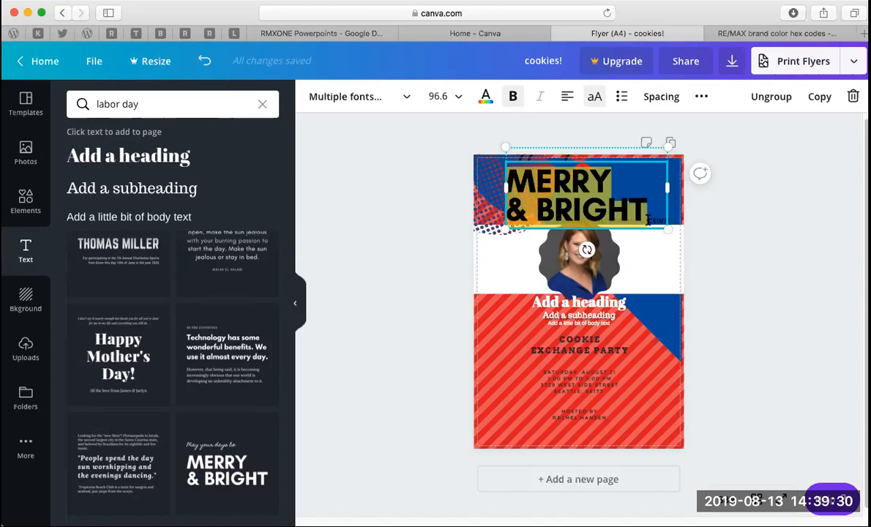
pyautogui.write('D')
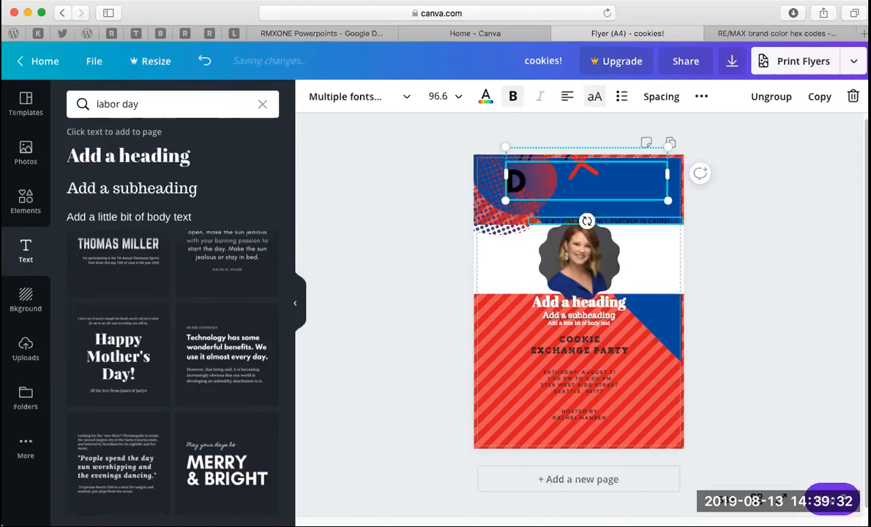
pyautogui.write('ANIELLE')
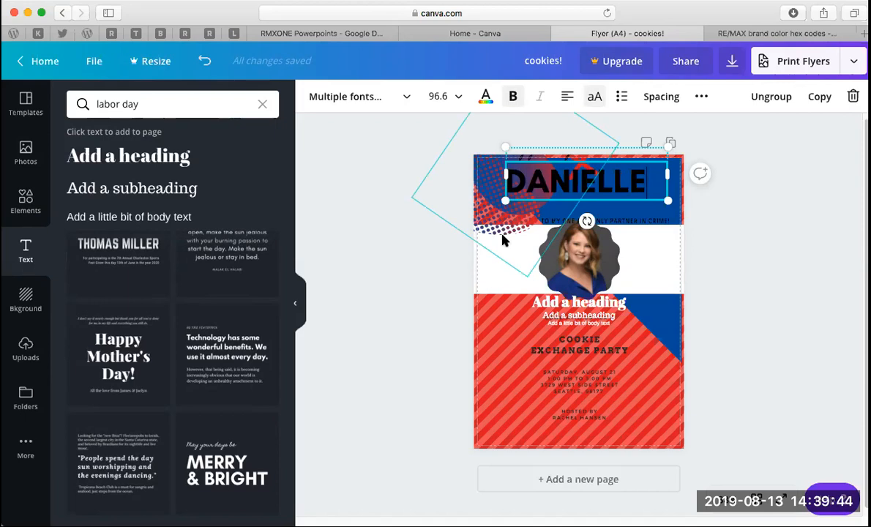
pyautogui.press('BackSpace')
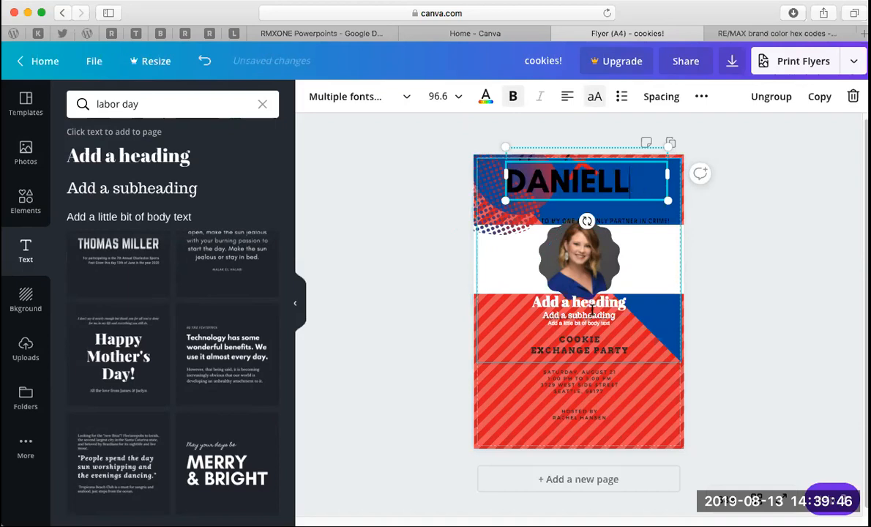
pyautogui.click(763, 226)
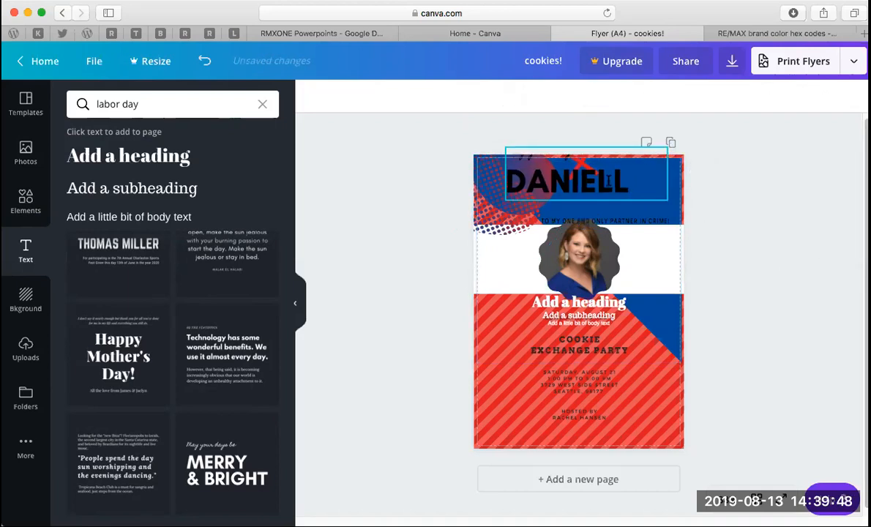
# Delete the large name text element and the leftover "To my one and only partner in crime!" line from the flyer
pyautogui.click(564, 167)
pyautogui.press('BackSpace')
pyautogui.press('BackSpace')
pyautogui.press('BackSpace')
pyautogui.press('BackSpace')
pyautogui.press('BackSpace')
pyautogui.press('BackSpace')
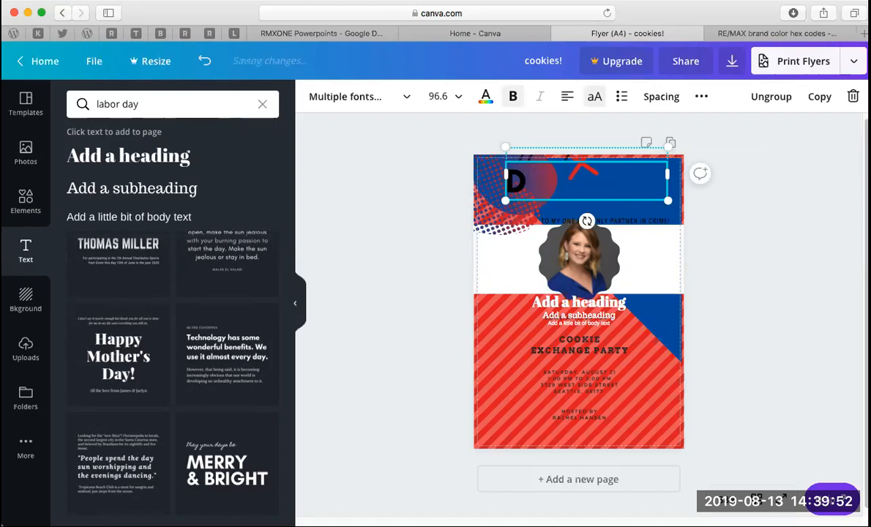
pyautogui.click(853, 96)
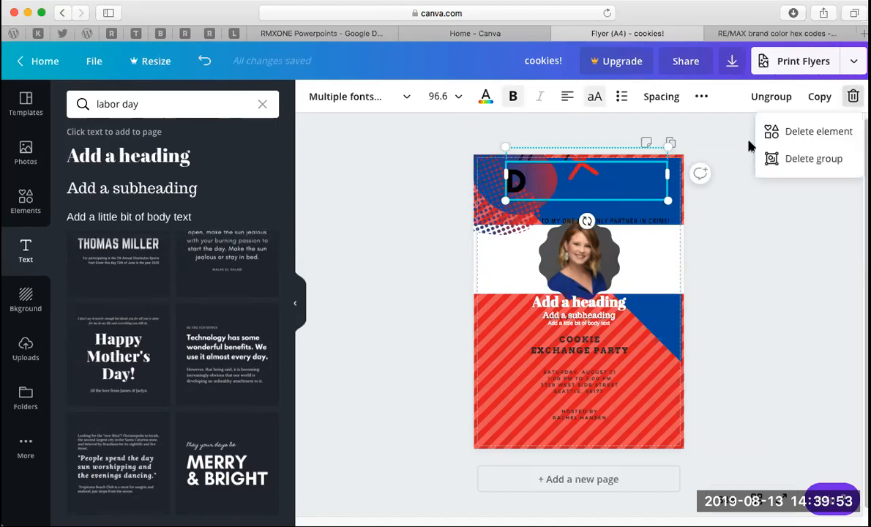
pyautogui.click(814, 137)
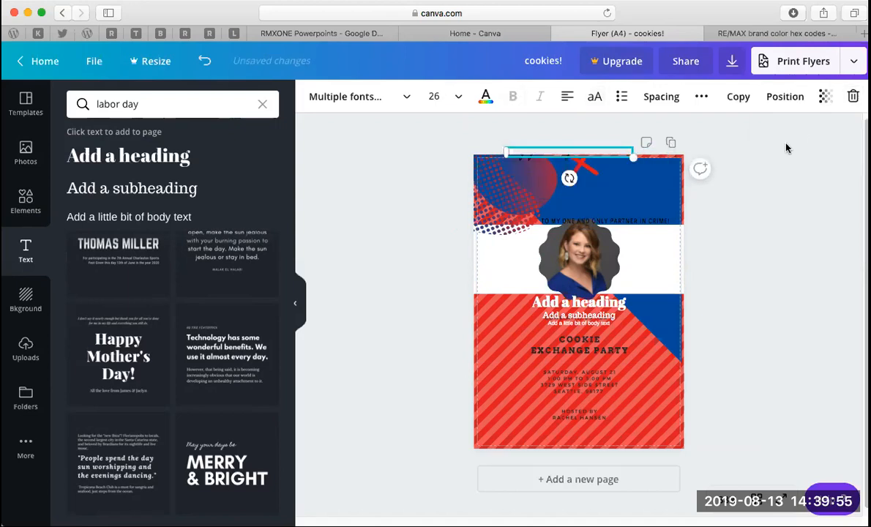
pyautogui.click(617, 219)
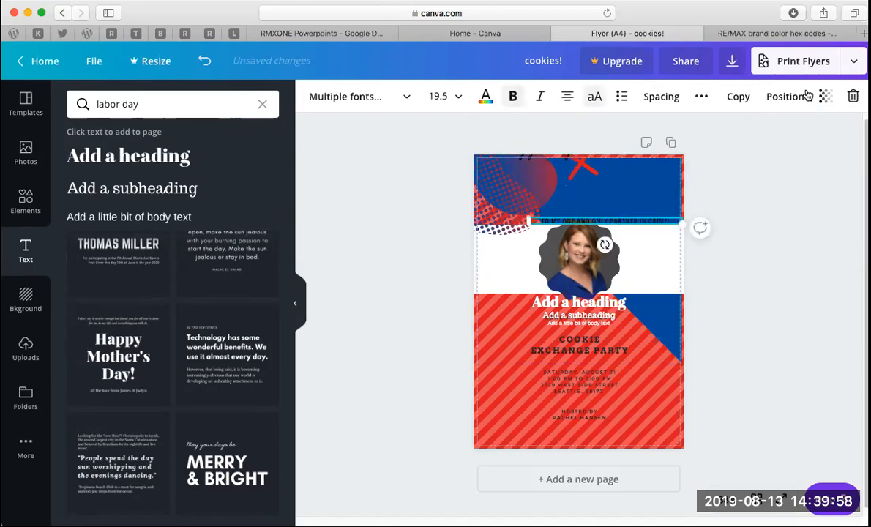
pyautogui.press('Delete')
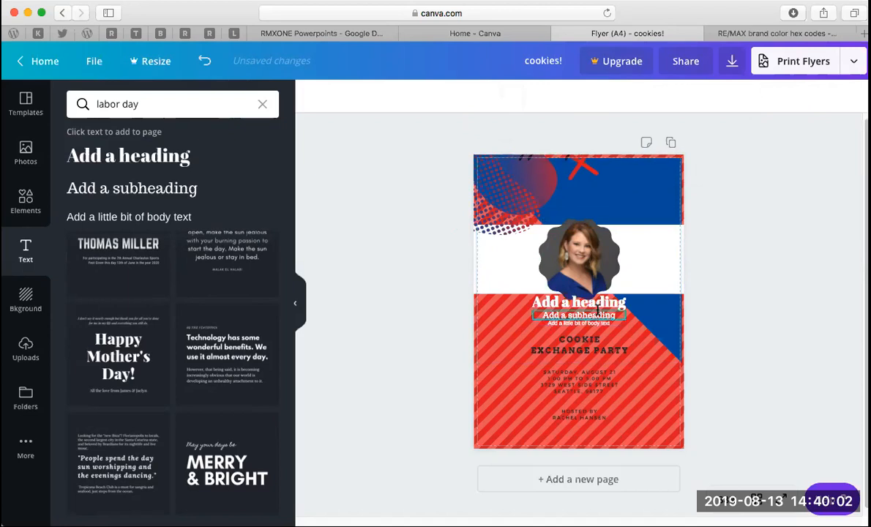
# Select the placeholder heading, subheading and body text together and delete them from the flyer
pyautogui.click(598, 313)
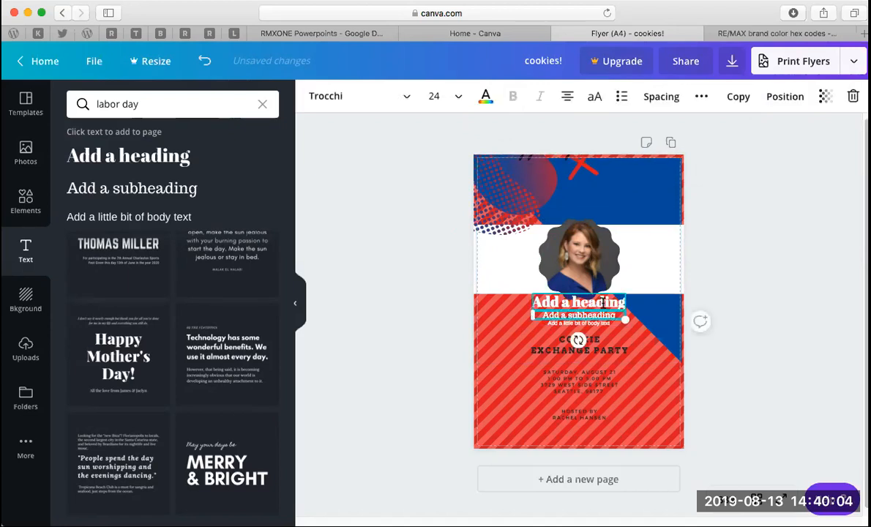
pyautogui.keyDown('shift'); pyautogui.click(602, 303); pyautogui.keyUp('shift')
pyautogui.keyDown('shift'); pyautogui.click(588, 323); pyautogui.keyUp('shift')
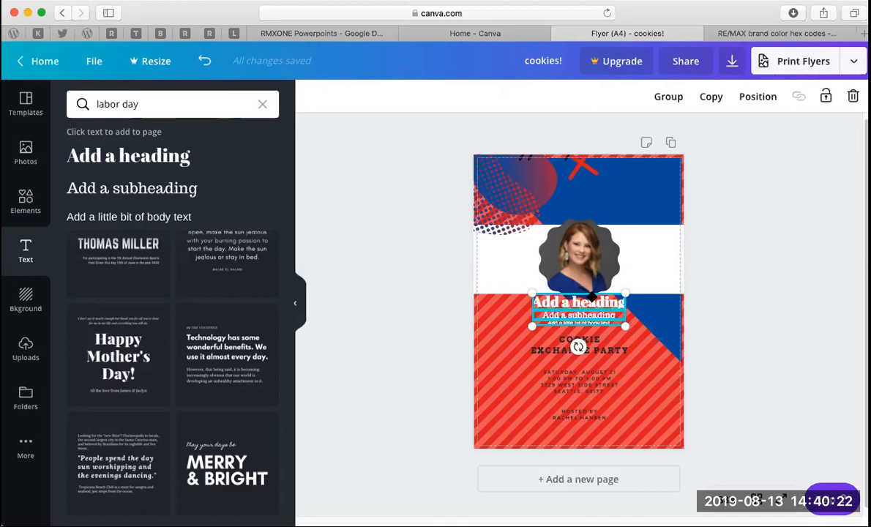
pyautogui.press('Delete')
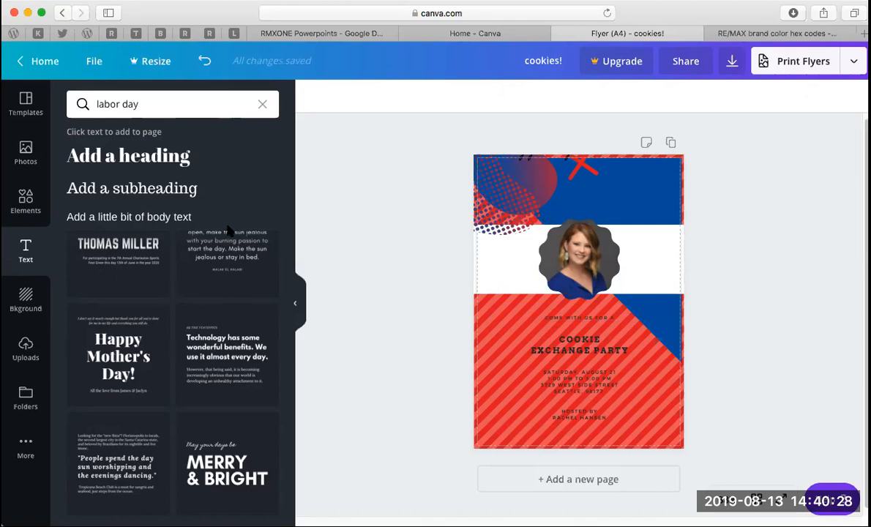
# Clear the "labor day" text search and browse the preset text combinations, including the holiday greetings
pyautogui.scroll(-1, 195, 366)
pyautogui.scroll(8, 195, 366)
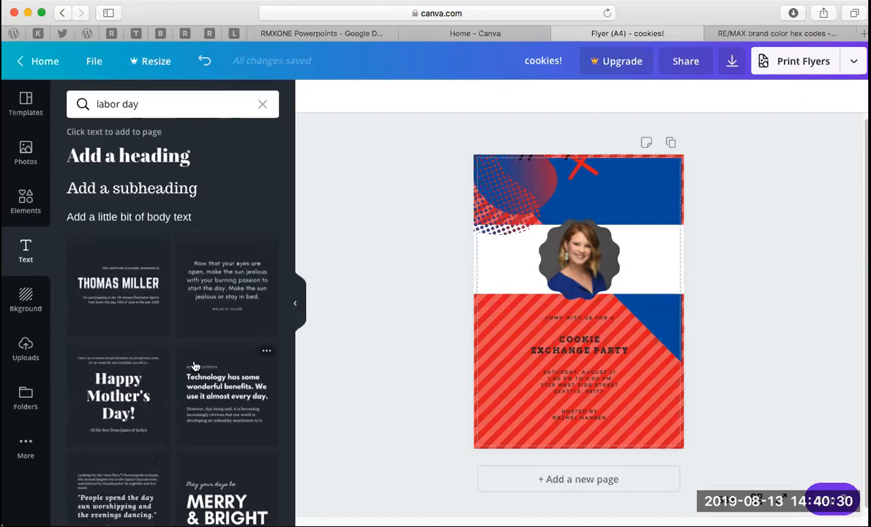
pyautogui.click(262, 105)
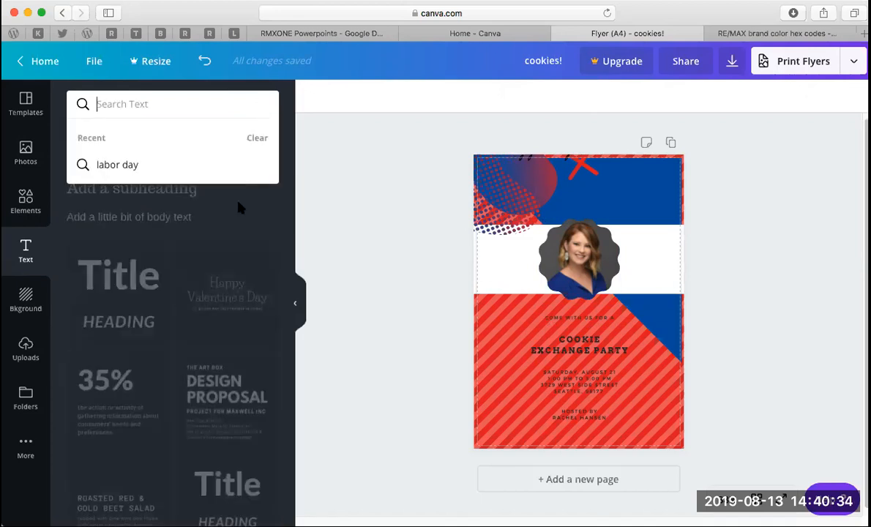
pyautogui.click(240, 207)
pyautogui.scroll(-10, 205, 338)
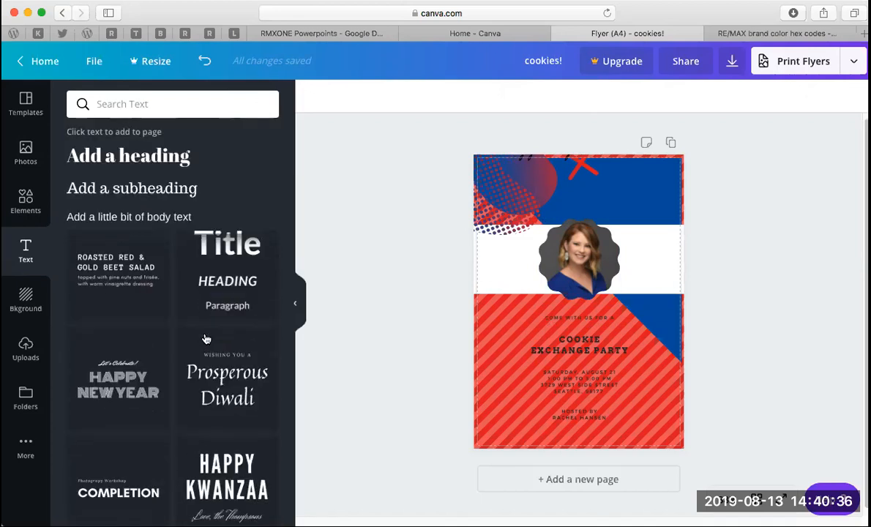
pyautogui.scroll(-5, 206, 338)
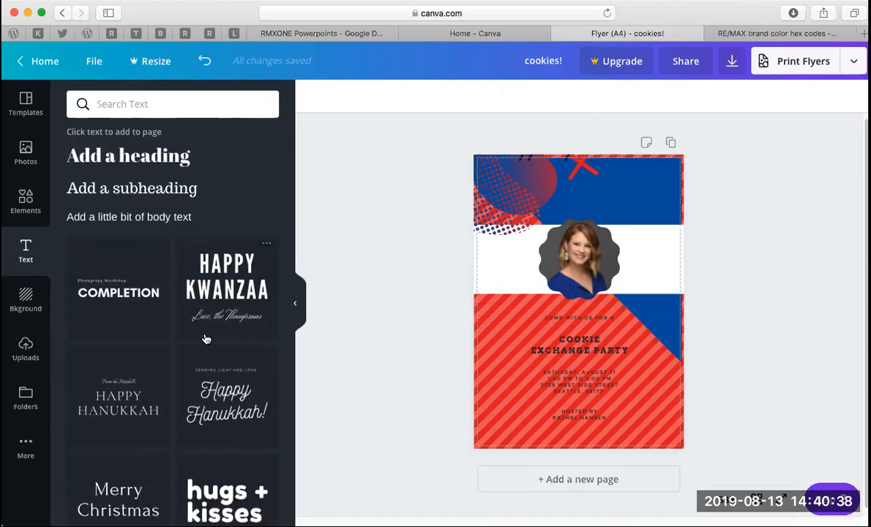
pyautogui.scroll(-3, 206, 339)
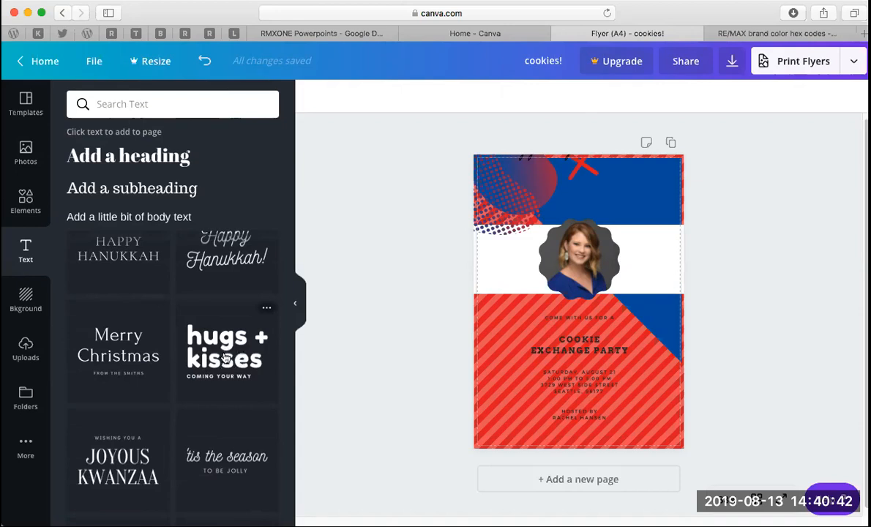
# Finish browsing the preset text combinations and apply the free white diamond-patterned background to the flyer
pyautogui.scroll(-8, 154, 378)
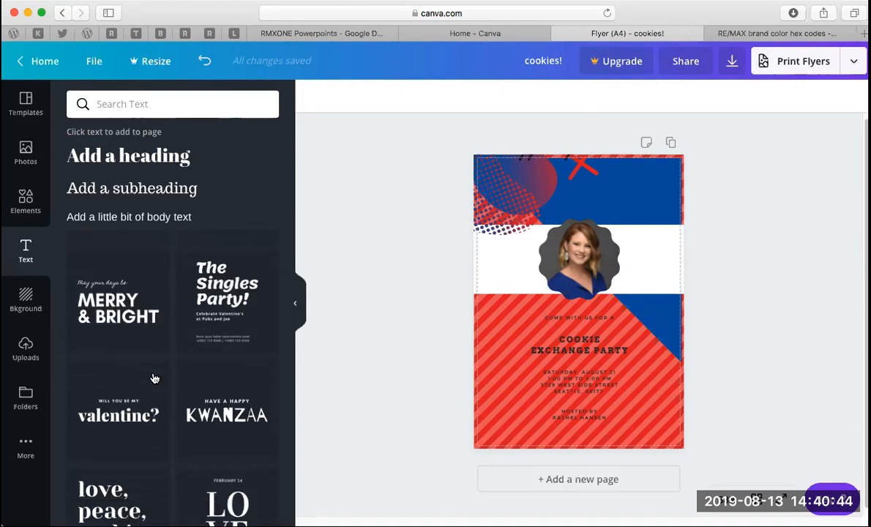
pyautogui.scroll(-8, 154, 378)
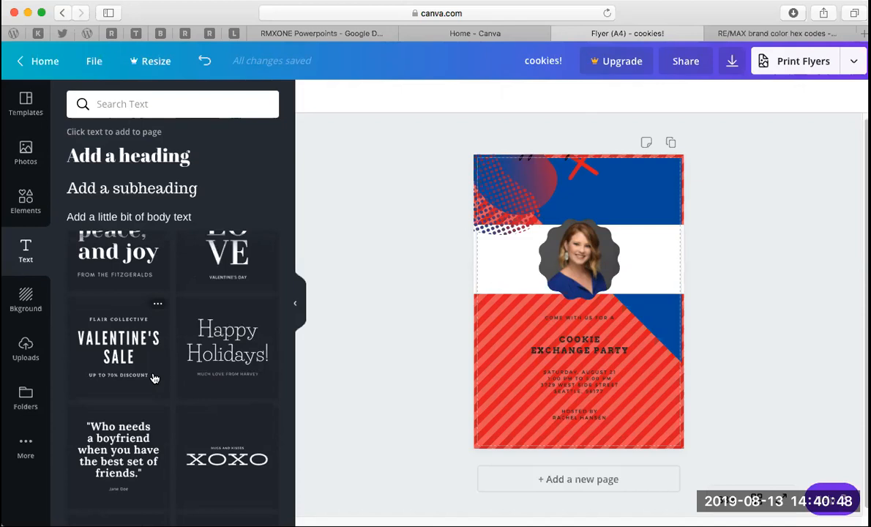
pyautogui.click(25, 297)
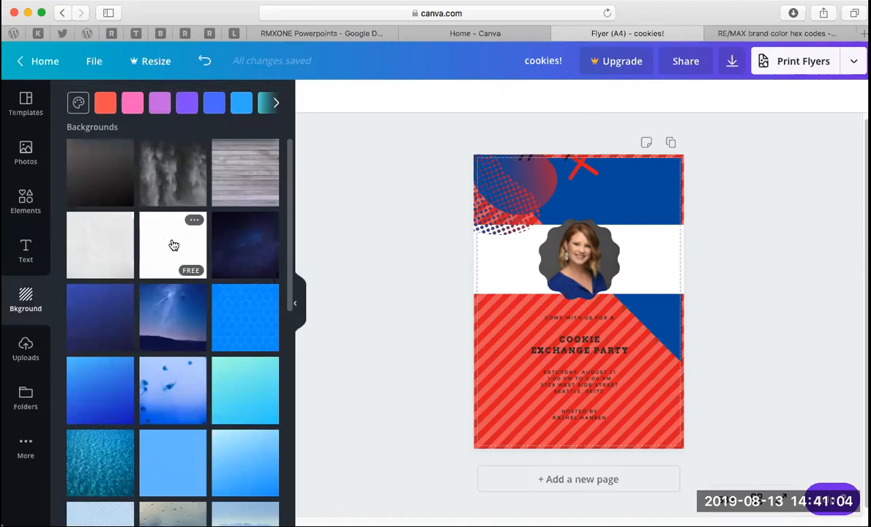
pyautogui.click(173, 245)
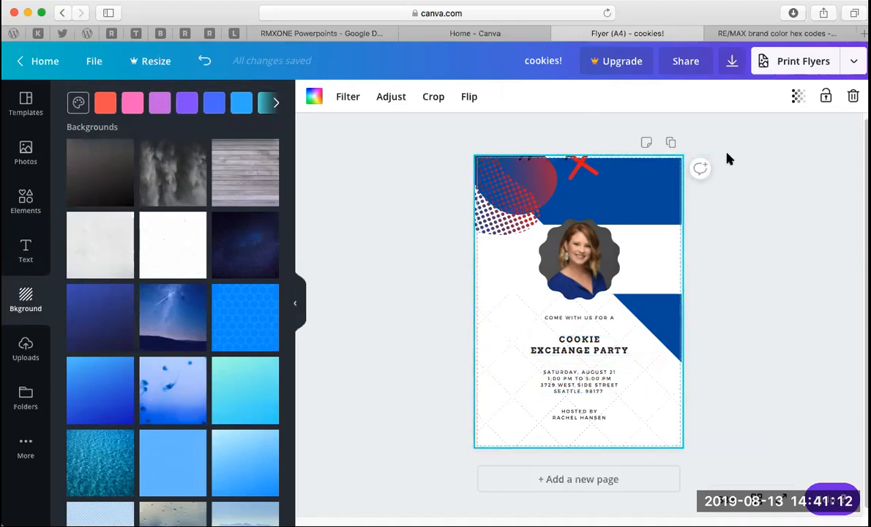
# Reduce the transparency value of the flyer's patterned background image to 54
pyautogui.click(798, 96)
pyautogui.moveTo(767, 133); pyautogui.dragTo(724, 138)
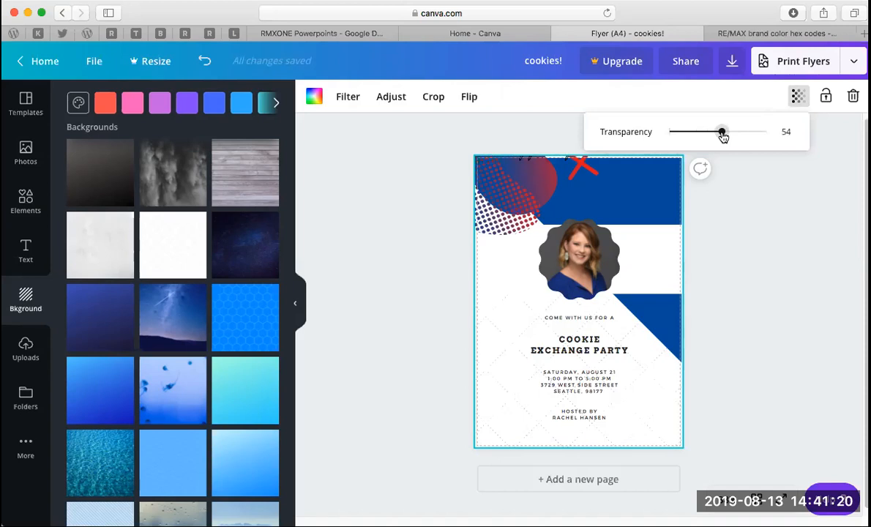
pyautogui.click(744, 198)
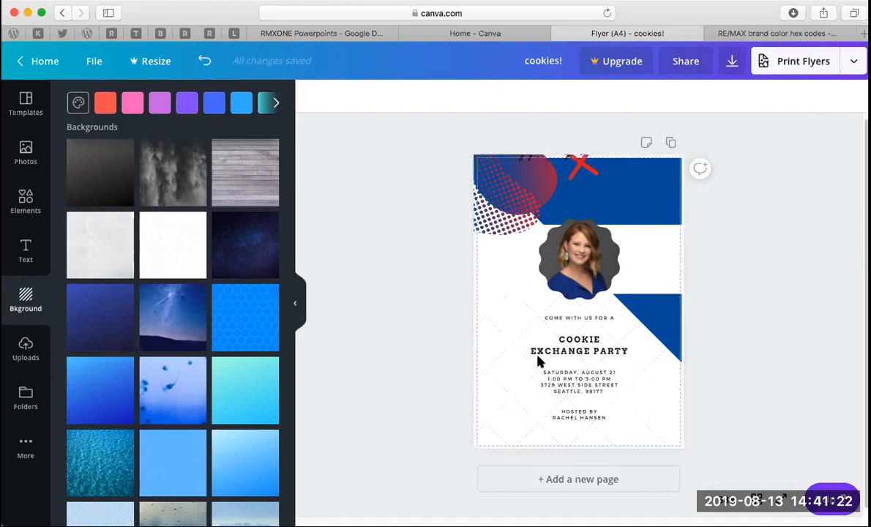
# Delete the oversized shape extending past the flyer's right edge, and remove the patterned background image
pyautogui.click(498, 388)
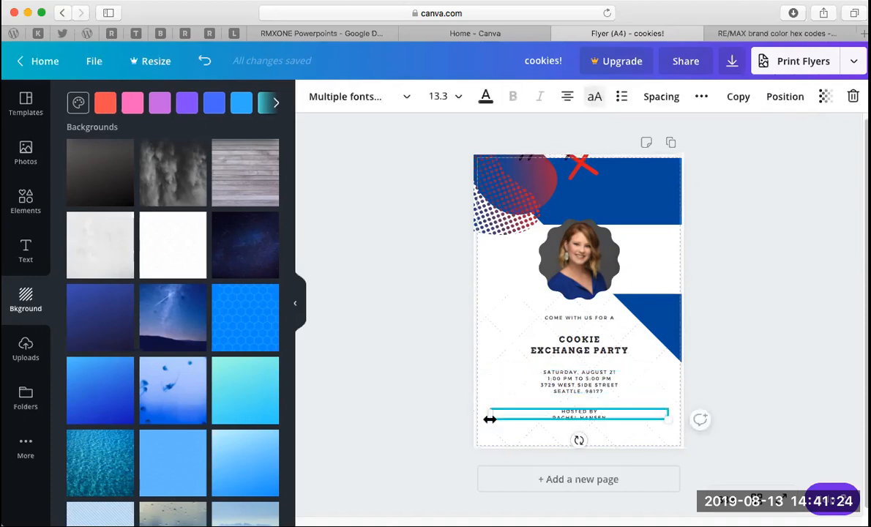
pyautogui.click(482, 438)
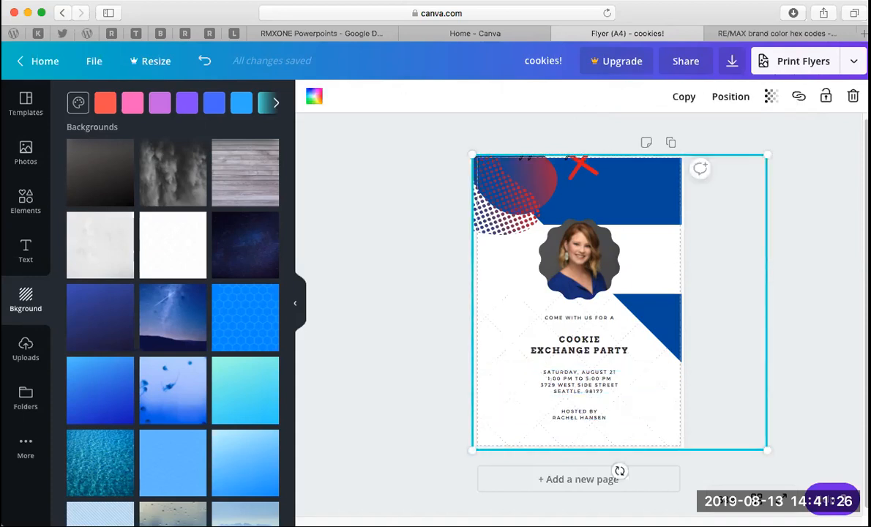
pyautogui.press('Delete')
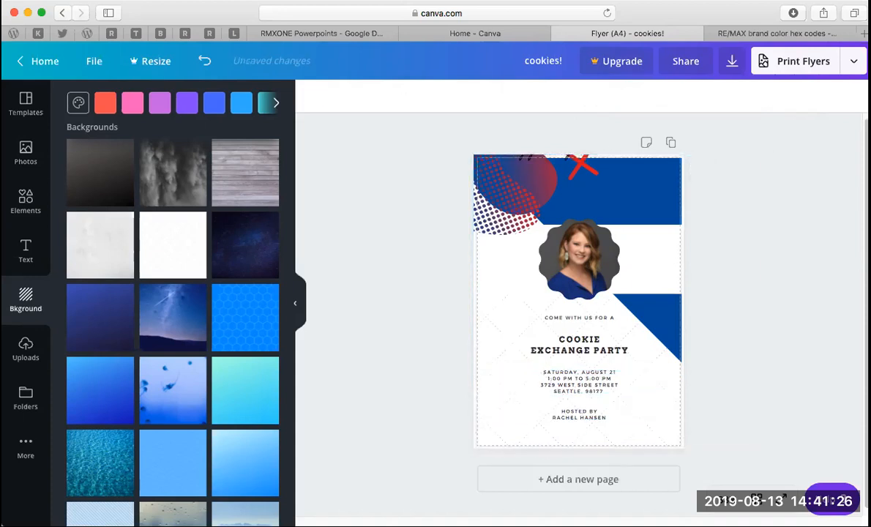
pyautogui.click(483, 432)
pyautogui.press('Delete')
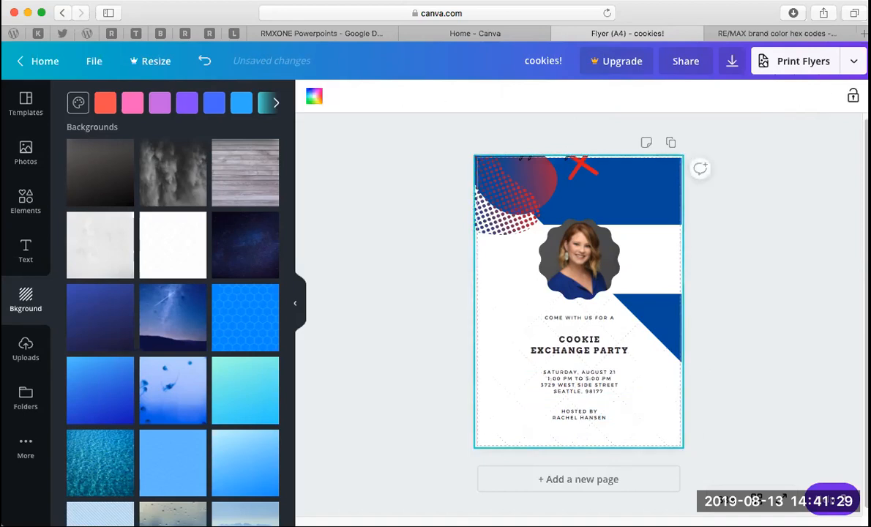
pyautogui.click(399, 359)
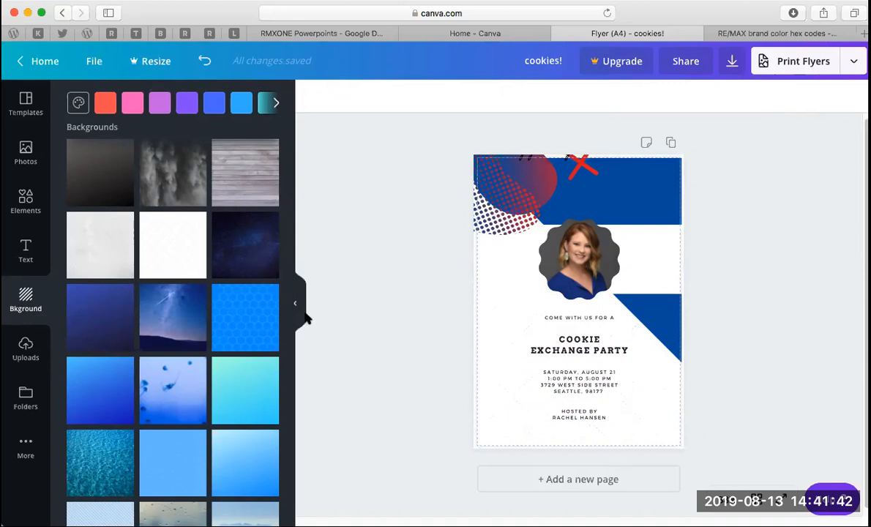
# Browse the background library, apply the free blue misty mountain background to the flyer, and remove its photo again
pyautogui.scroll(-2, 151, 278)
pyautogui.scroll(-10, 151, 277)
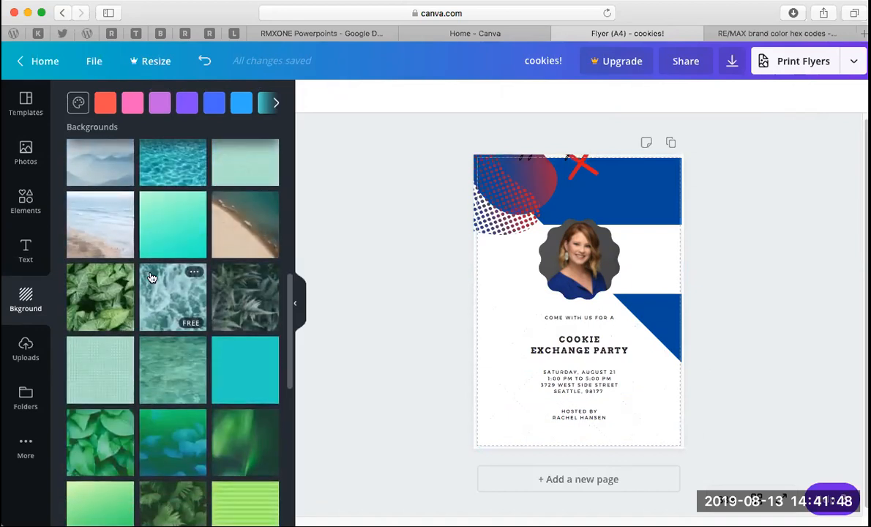
pyautogui.scroll(-2, 151, 278)
pyautogui.scroll(-4, 150, 277)
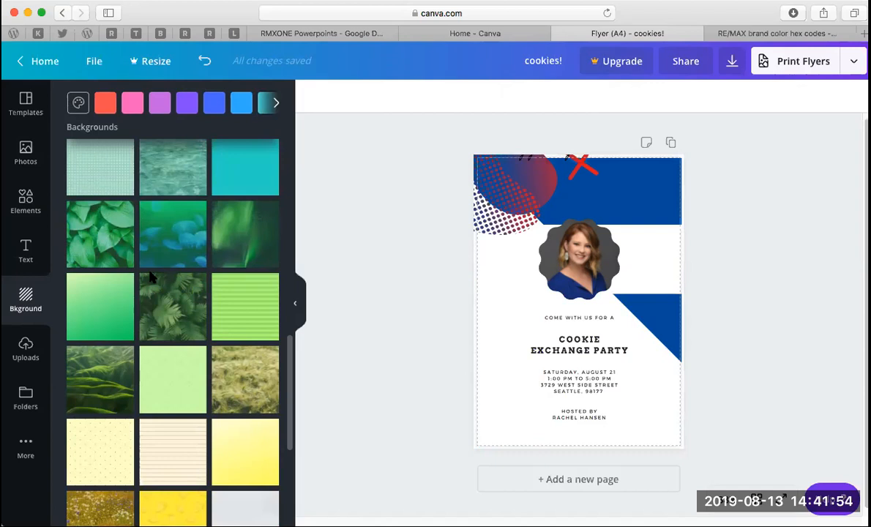
pyautogui.scroll(-4, 151, 278)
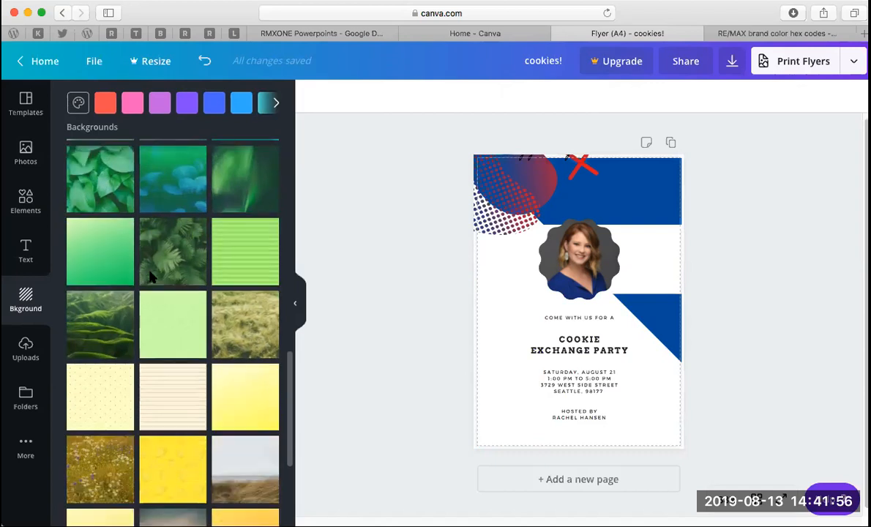
pyautogui.scroll(-4, 151, 278)
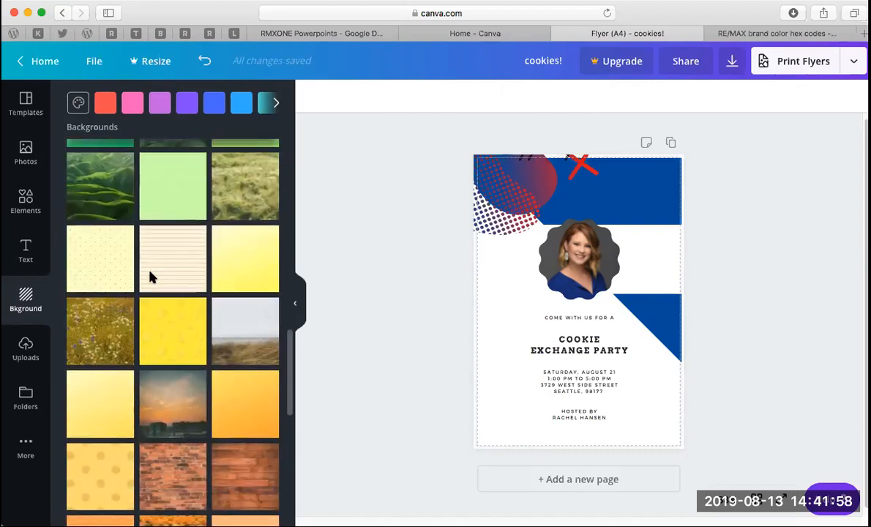
pyautogui.scroll(-7, 151, 277)
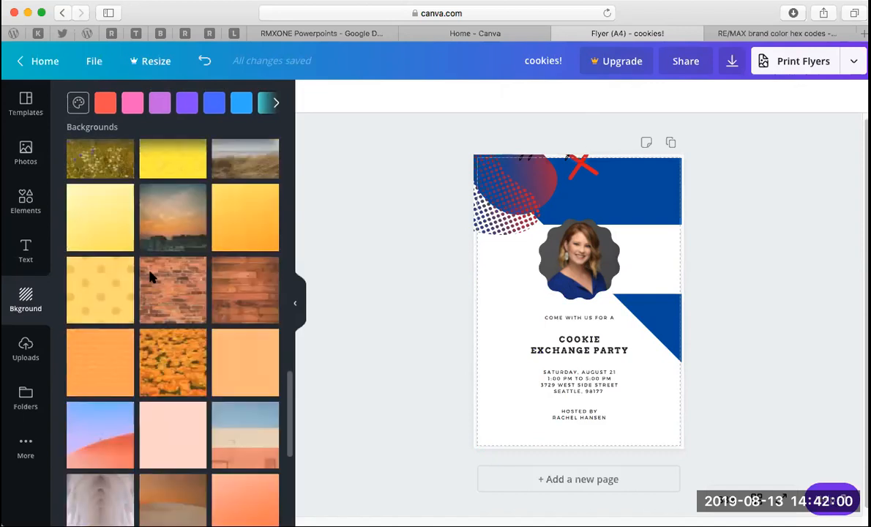
pyautogui.scroll(-10, 151, 277)
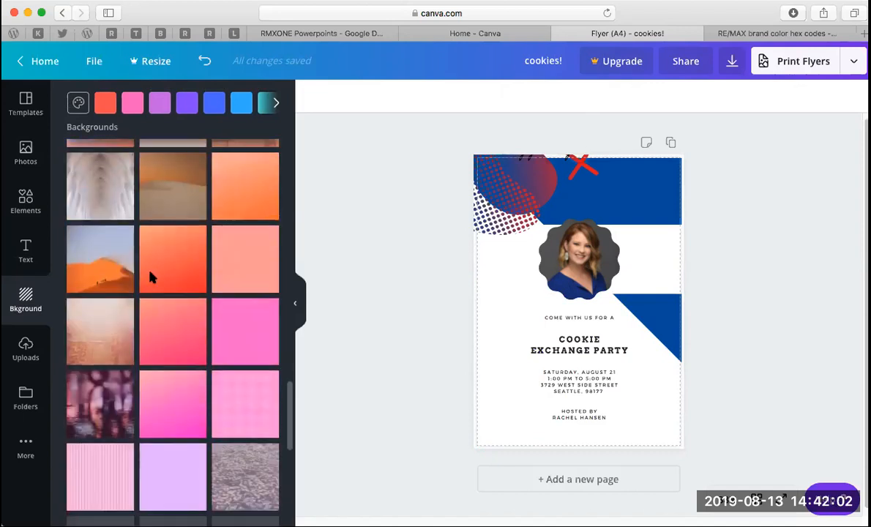
pyautogui.scroll(-2, 151, 278)
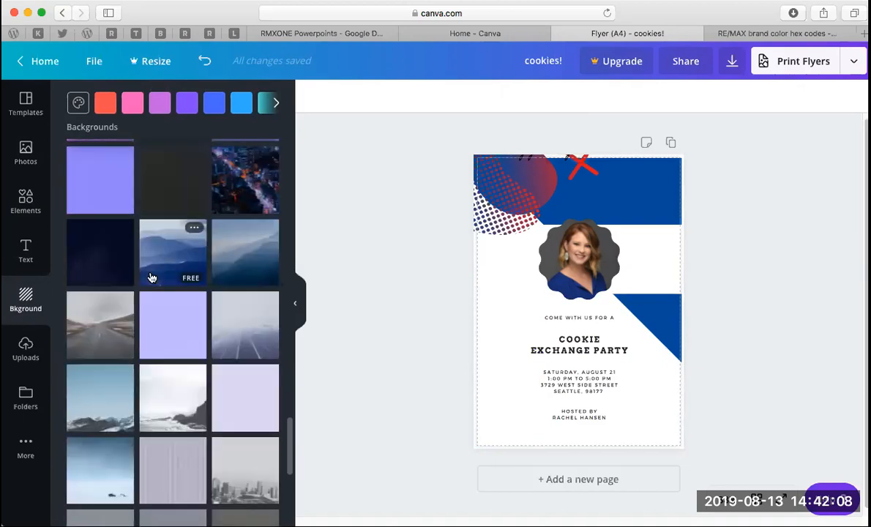
pyautogui.click(151, 278)
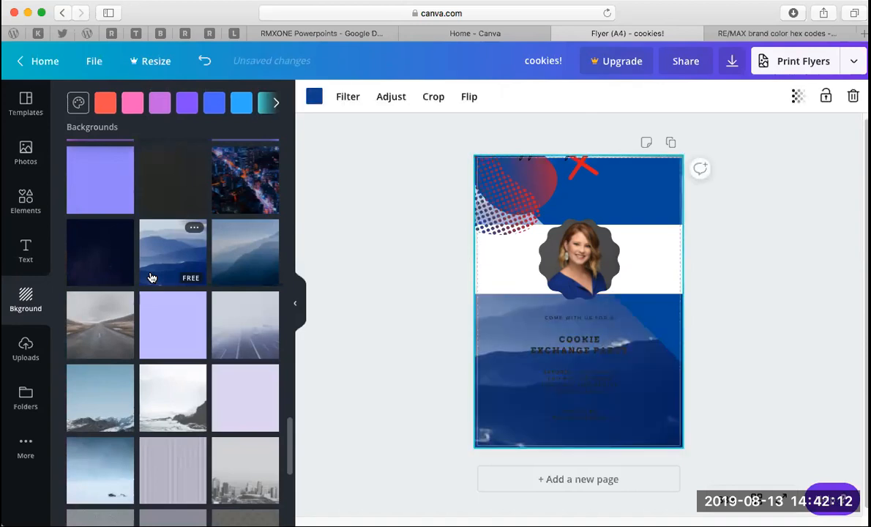
pyautogui.press('super+z')
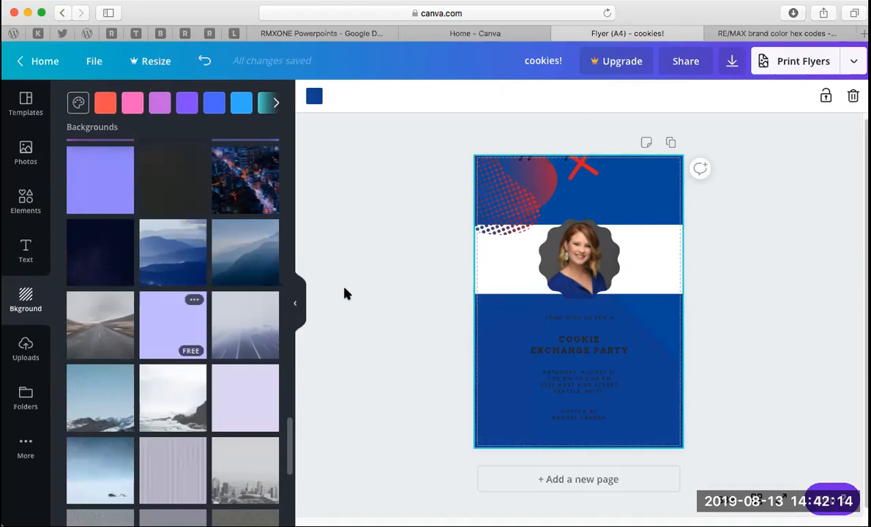
# Move the white band down over the flyer's text and back up behind the portrait, centered on the page
pyautogui.scroll(-8, 231, 303)
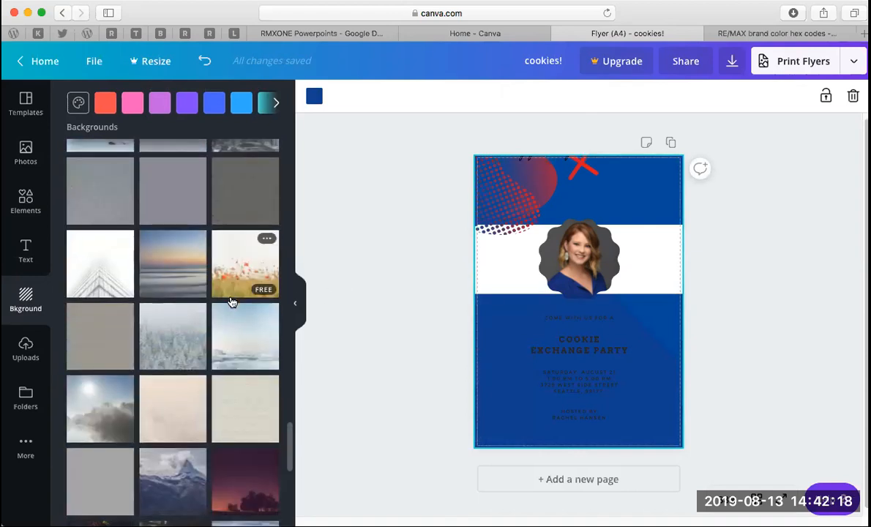
pyautogui.scroll(-5, 232, 303)
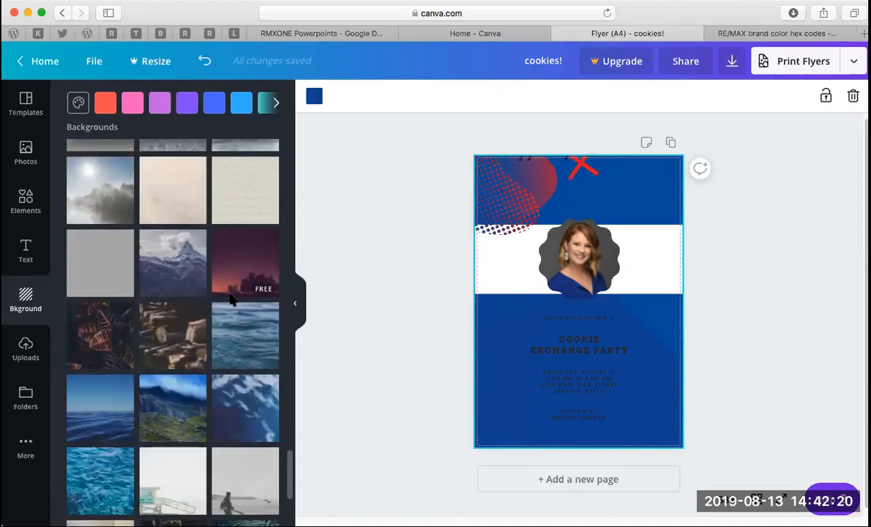
pyautogui.moveTo(231, 300); pyautogui.dragTo(655, 300)
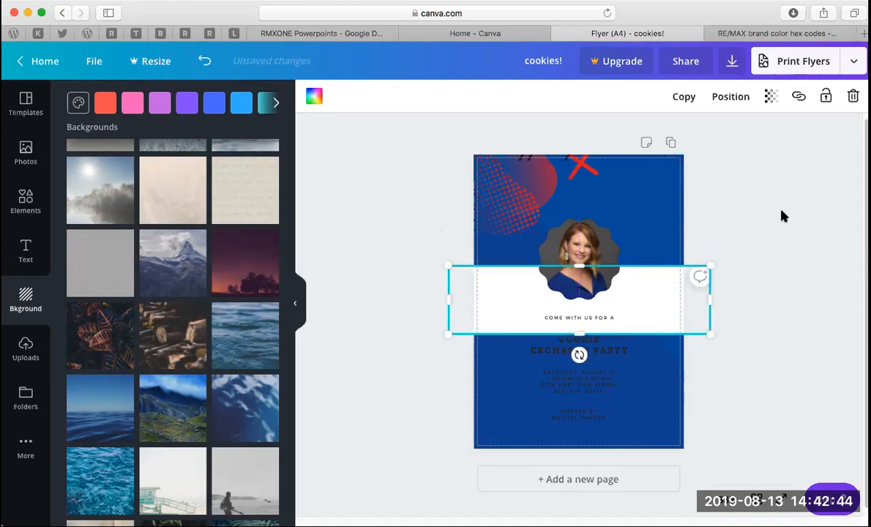
pyautogui.click(782, 216)
pyautogui.click(667, 252)
pyautogui.moveTo(667, 301); pyautogui.dragTo(667, 260)
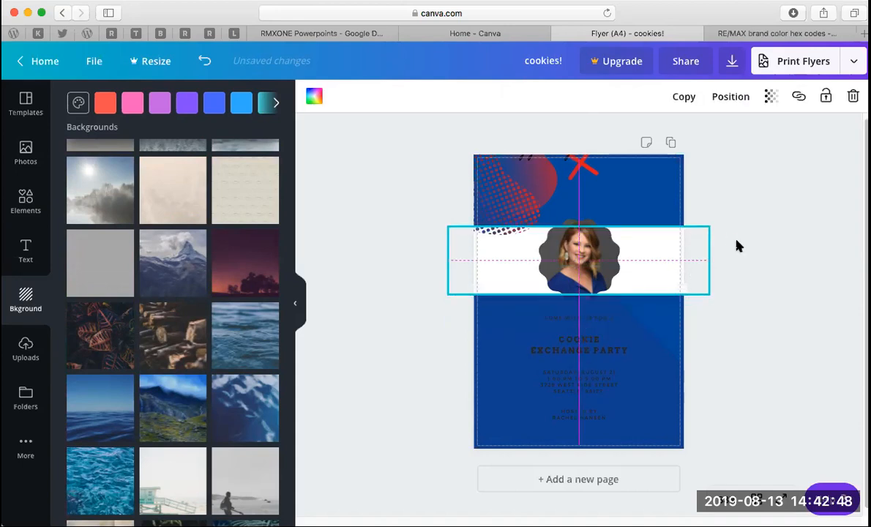
pyautogui.click(738, 247)
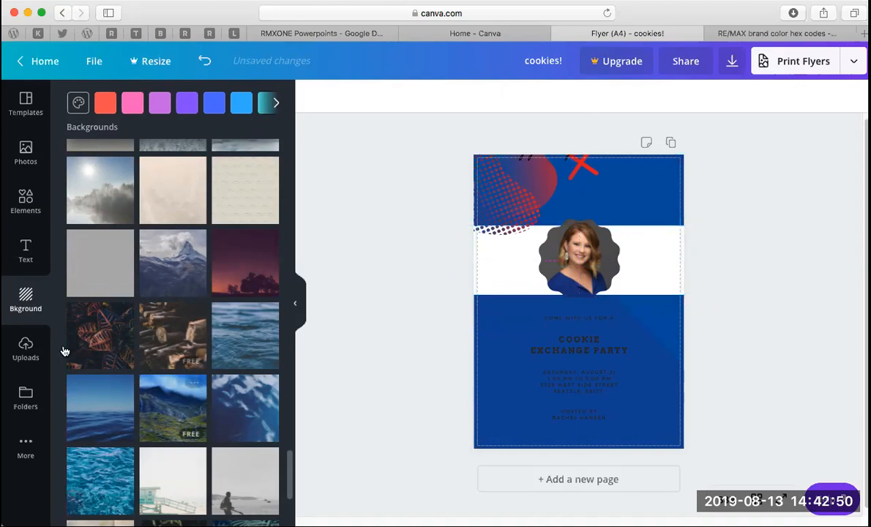
# Return to the home page and look through the existing designs, including the congratulations graphics and e-mail signature banners
pyautogui.click(37, 61)
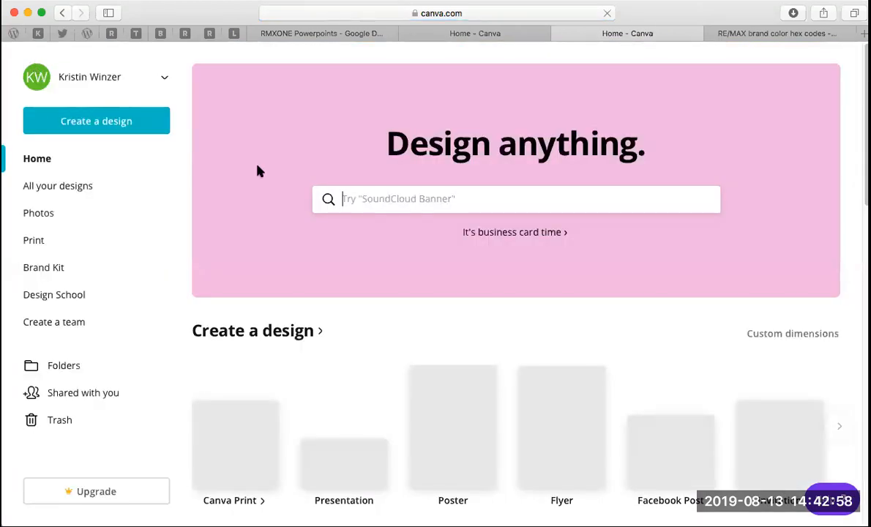
pyautogui.scroll(-10, 707, 335)
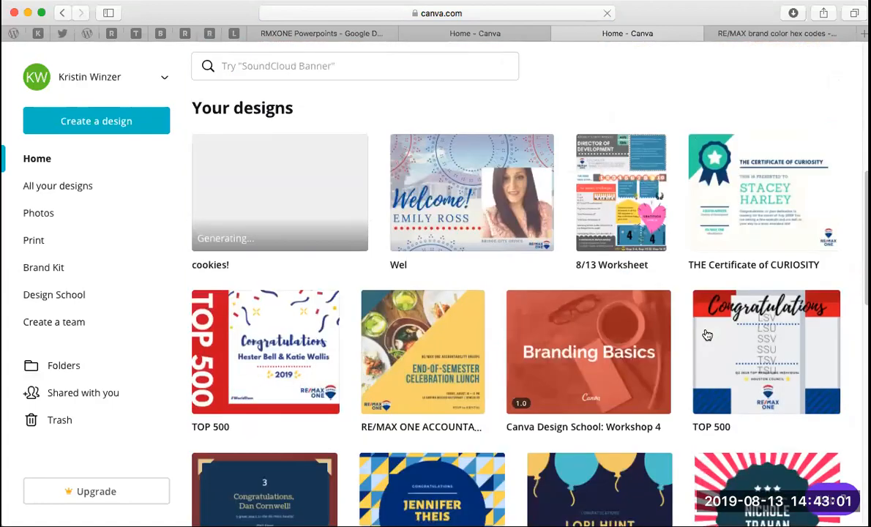
pyautogui.moveTo(707, 334)
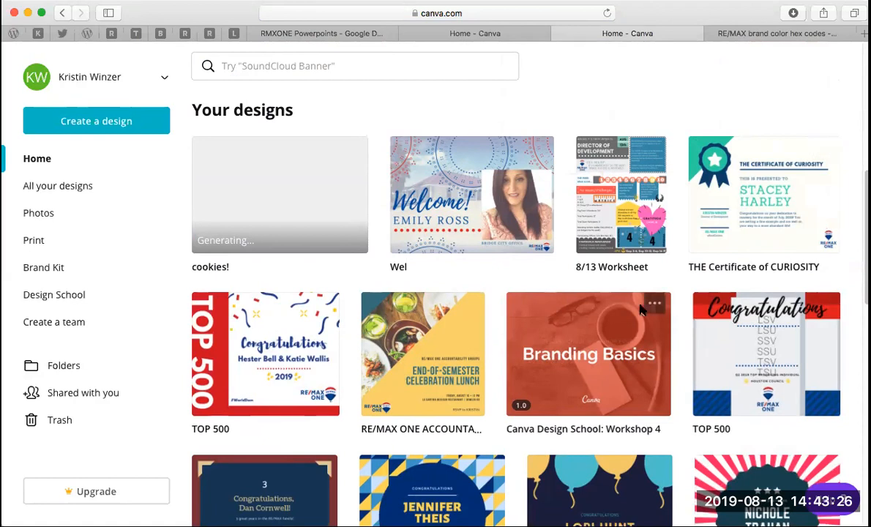
pyautogui.scroll(-2, 492, 350)
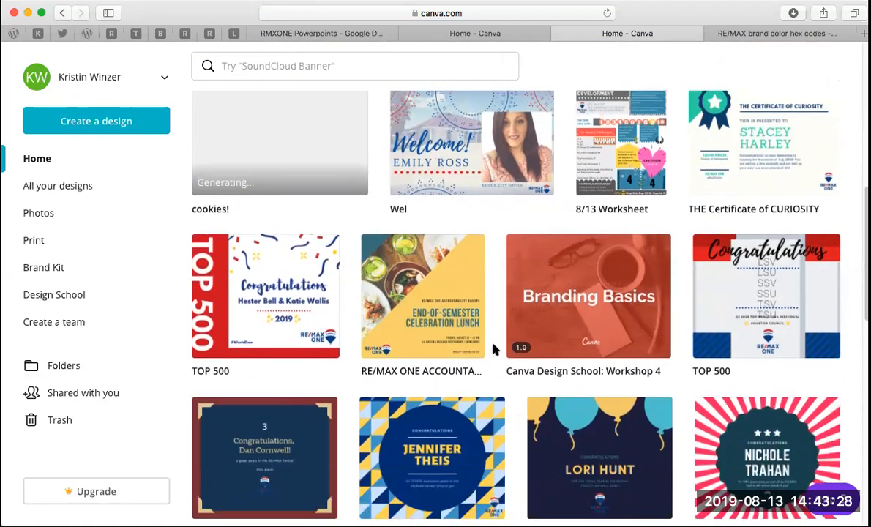
pyautogui.scroll(-2, 493, 350)
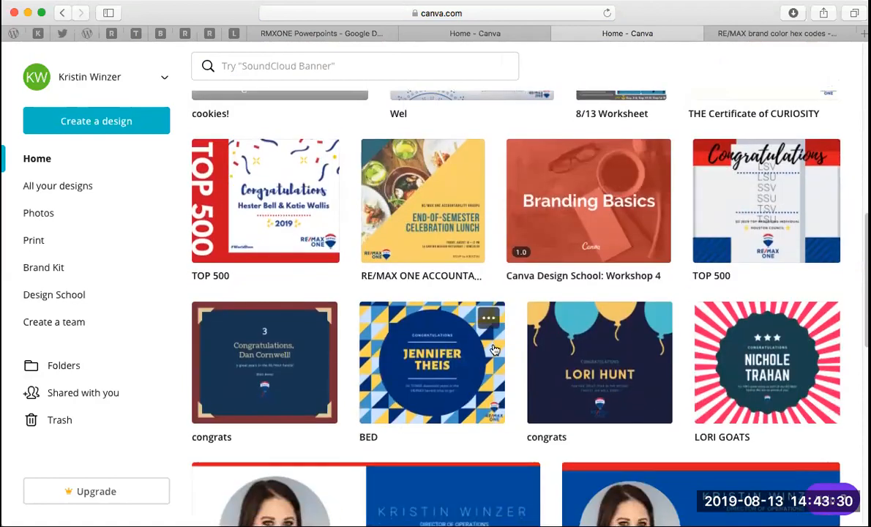
pyautogui.scroll(2, 493, 350)
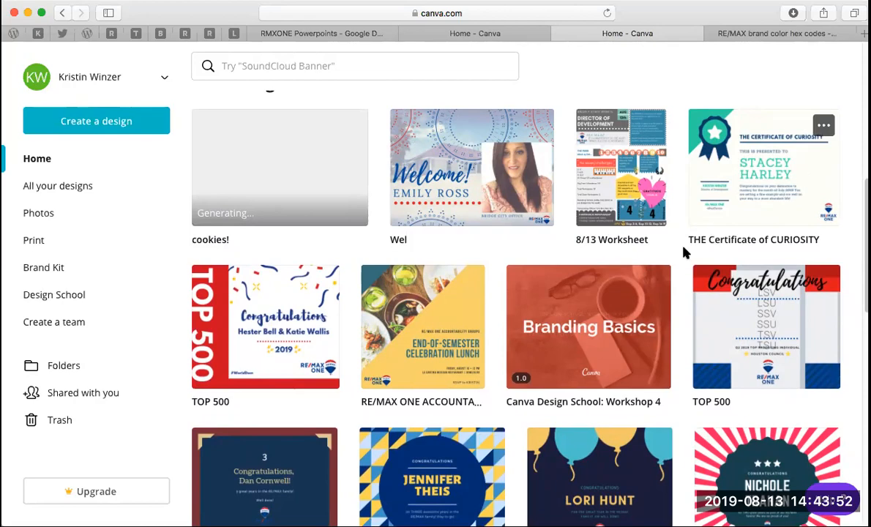
pyautogui.scroll(-3, 685, 252)
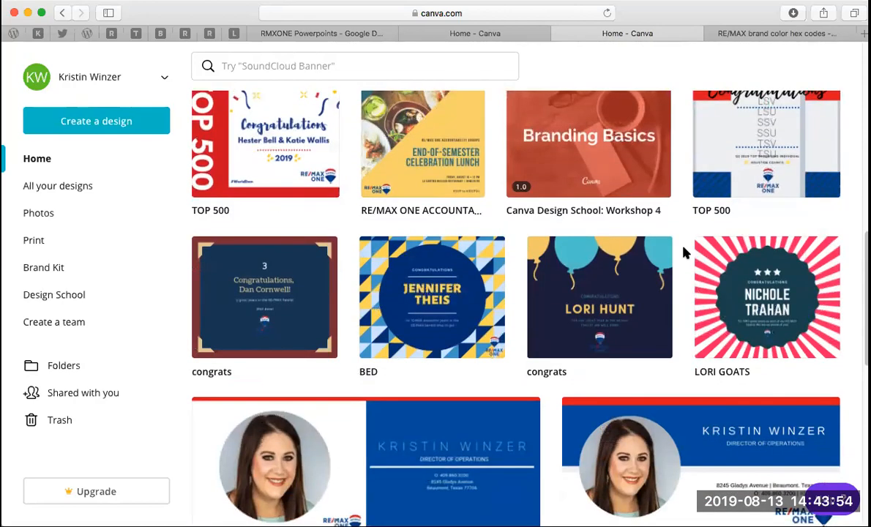
pyautogui.scroll(-3, 574, 302)
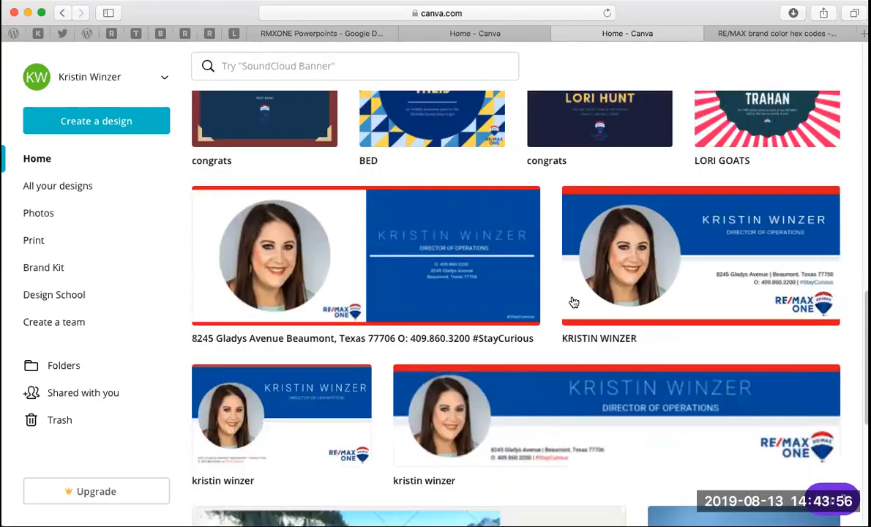
pyautogui.scroll(-2, 574, 303)
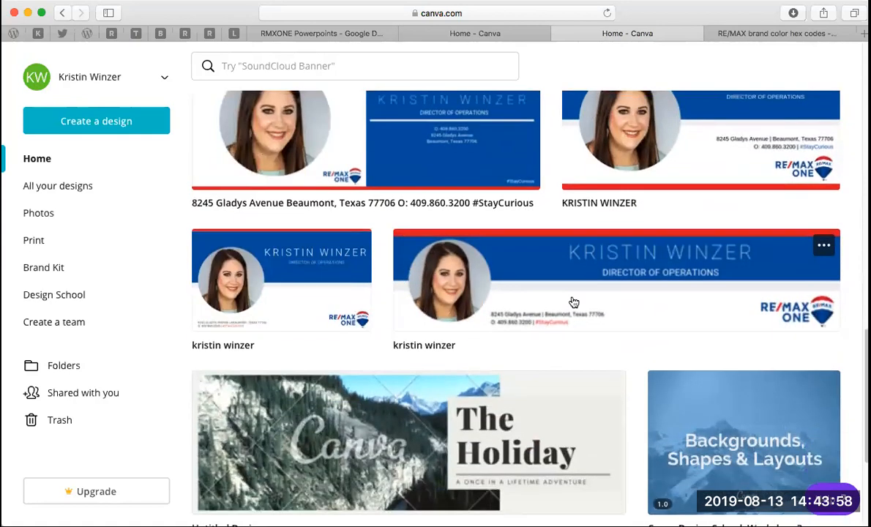
pyautogui.scroll(-1, 574, 303)
pyautogui.scroll(-1, 574, 302)
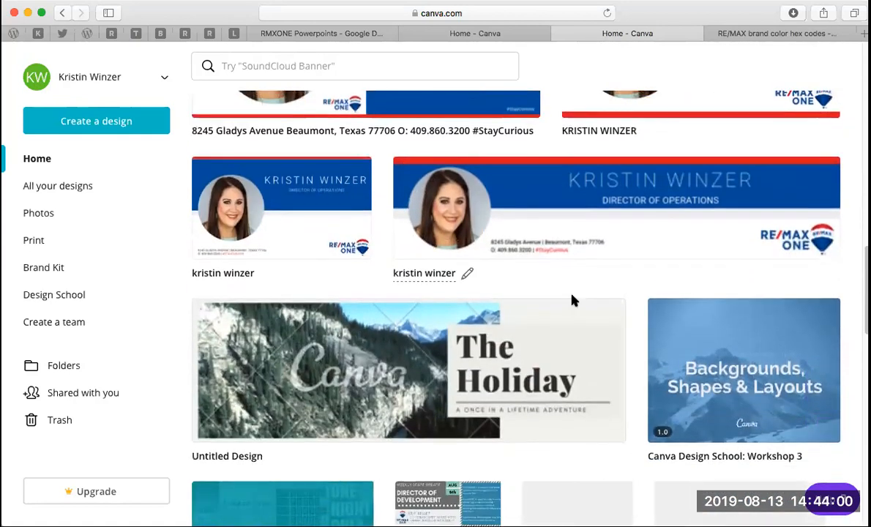
# Look over the RE/MAX ONE e-mail signature banners and the congratulations graphics among the existing designs
pyautogui.scroll(-2, 575, 303)
pyautogui.scroll(-1, 574, 303)
pyautogui.scroll(-2, 574, 302)
pyautogui.scroll(5, 574, 303)
pyautogui.scroll(1, 574, 302)
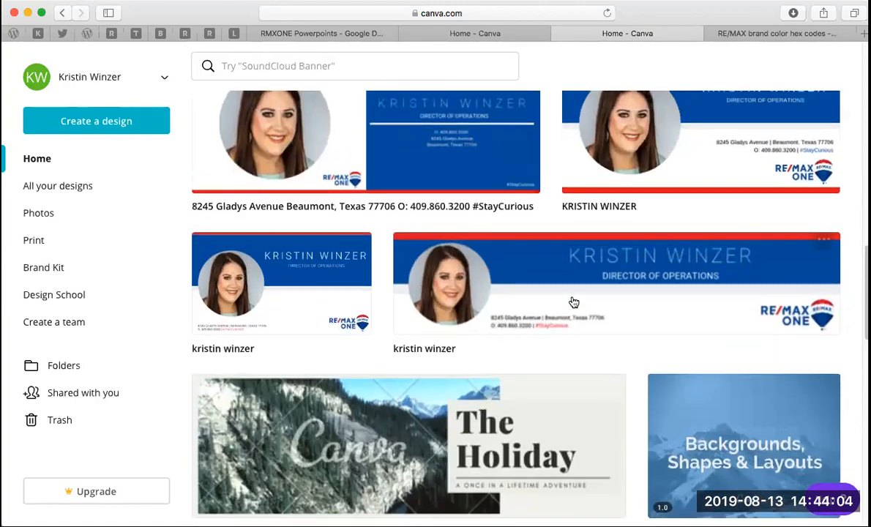
pyautogui.scroll(-1, 574, 302)
pyautogui.scroll(-1, 574, 302)
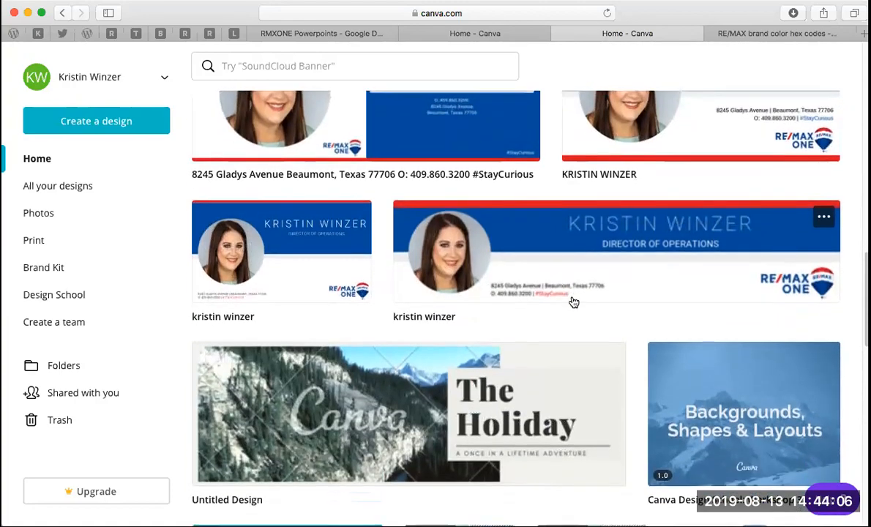
pyautogui.scroll(2, 574, 302)
pyautogui.scroll(3, 574, 303)
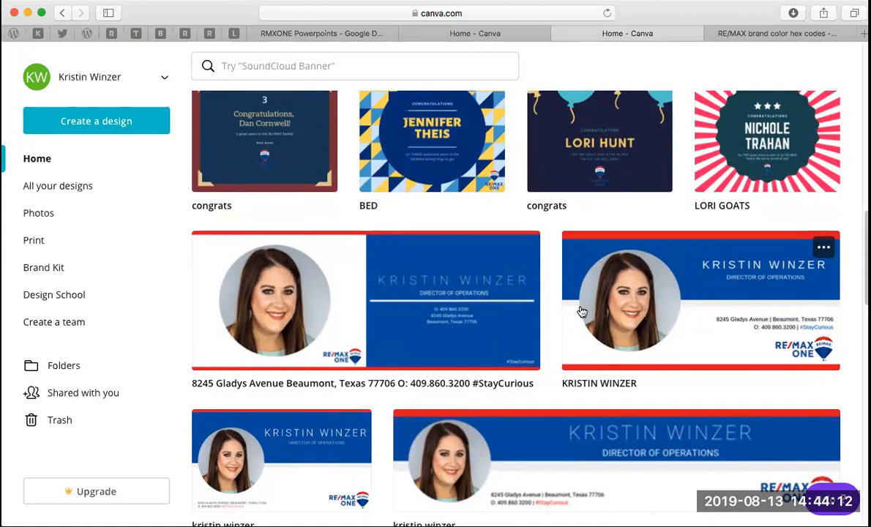
pyautogui.scroll(-3, 423, 313)
pyautogui.moveTo(579, 332)
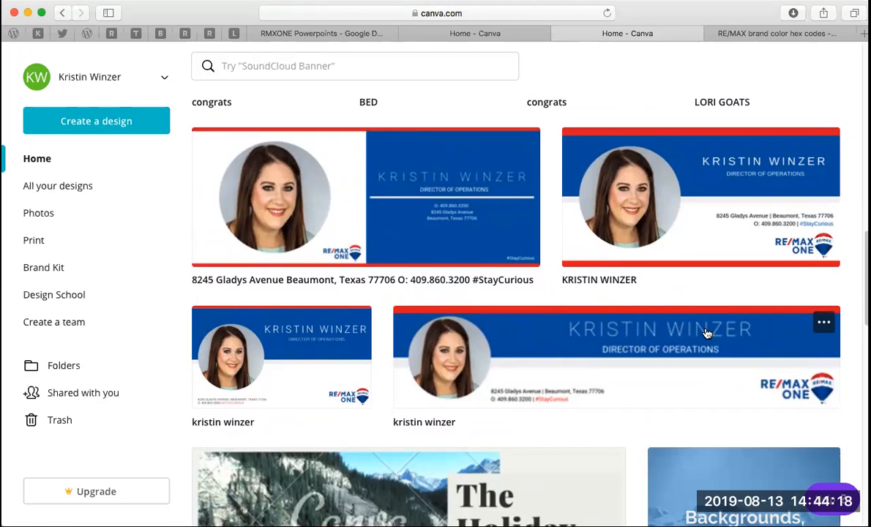
# Review the older designs, including the weekly worksheets, class reminders, welcome graphics and event flyers, down to the end of the list
pyautogui.scroll(-5, 708, 334)
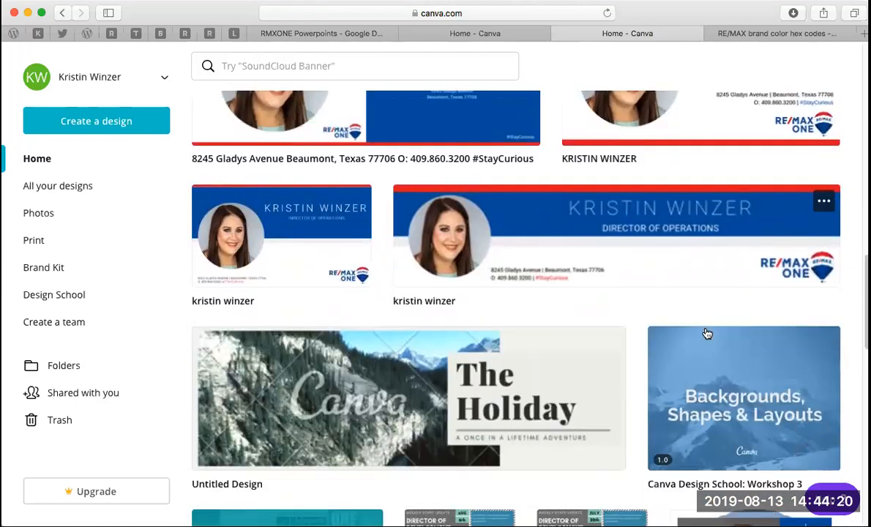
pyautogui.scroll(-3, 707, 334)
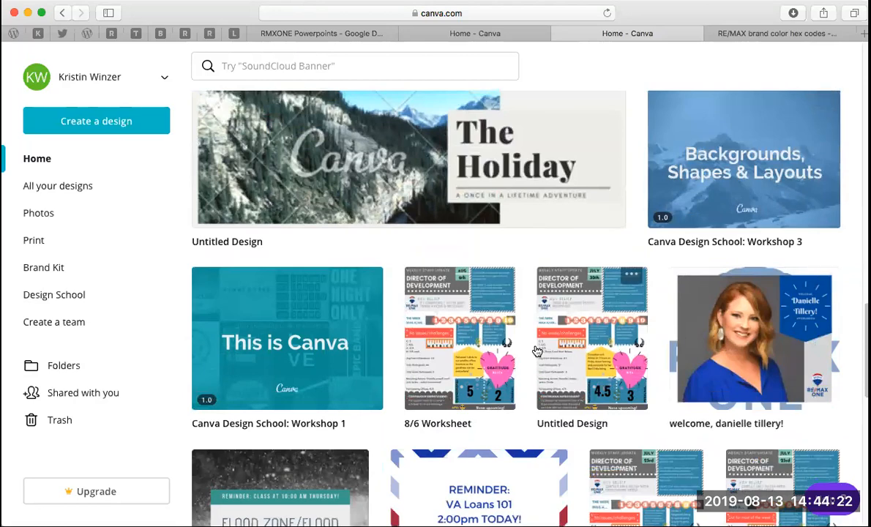
pyautogui.scroll(-5, 755, 348)
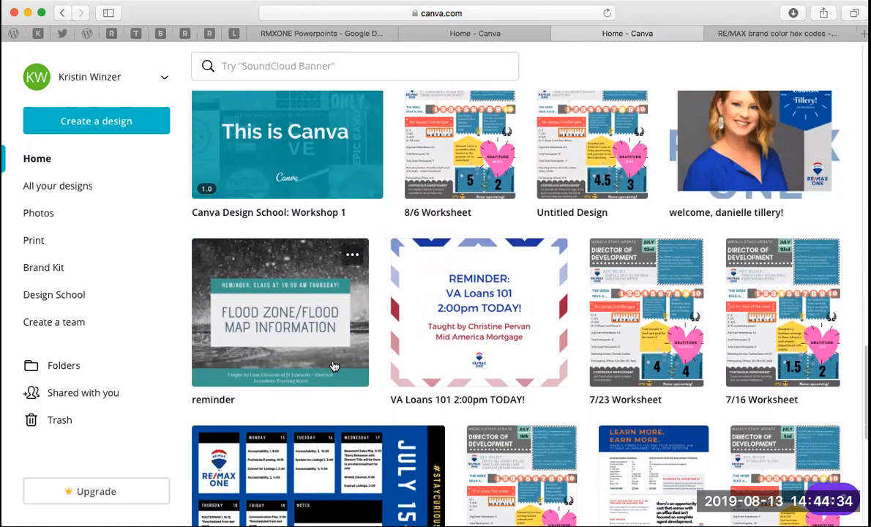
pyautogui.scroll(-3, 668, 413)
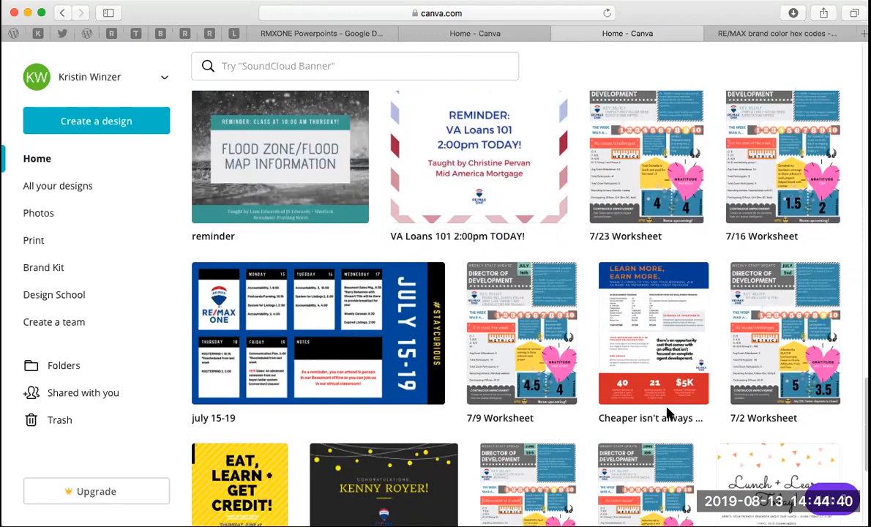
pyautogui.scroll(-5, 668, 414)
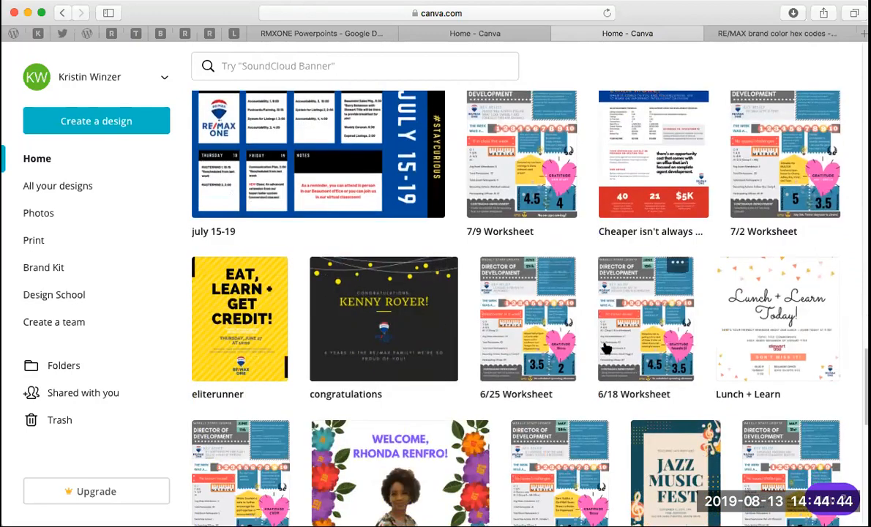
pyautogui.scroll(-2, 606, 350)
pyautogui.scroll(-4, 606, 349)
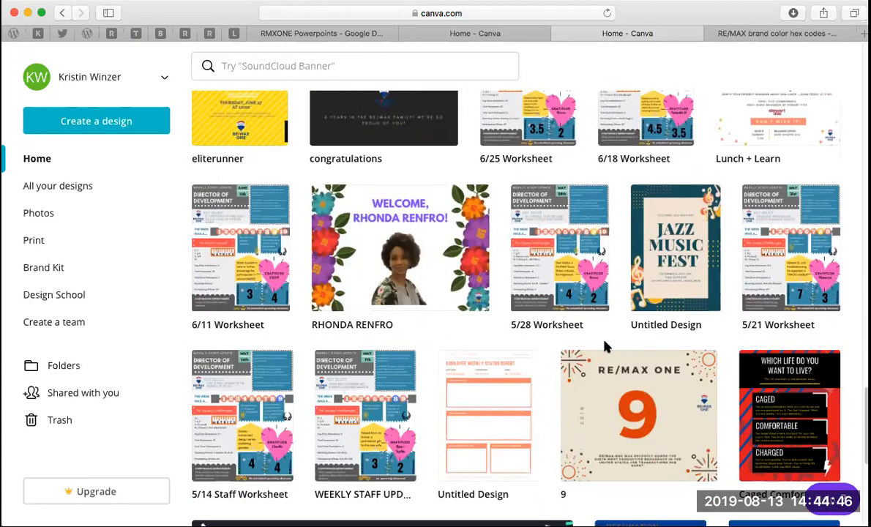
pyautogui.scroll(-4, 607, 348)
pyautogui.scroll(-5, 606, 347)
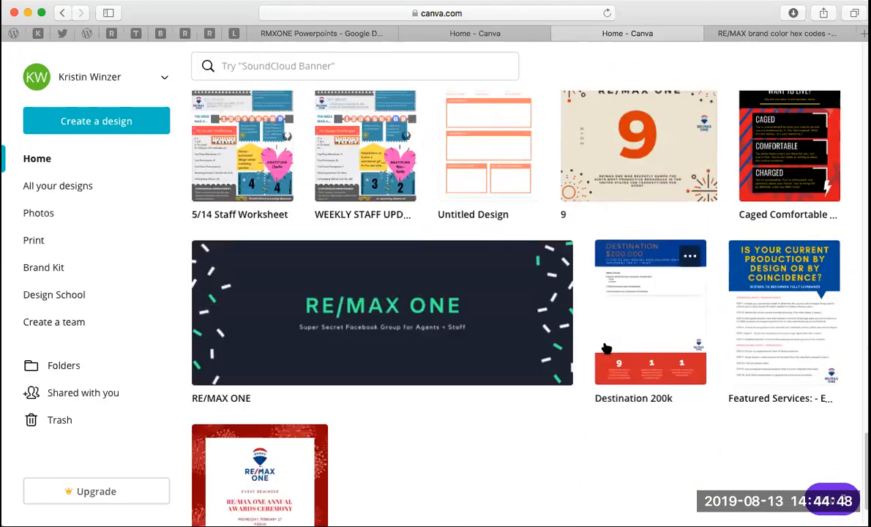
pyautogui.scroll(5, 606, 347)
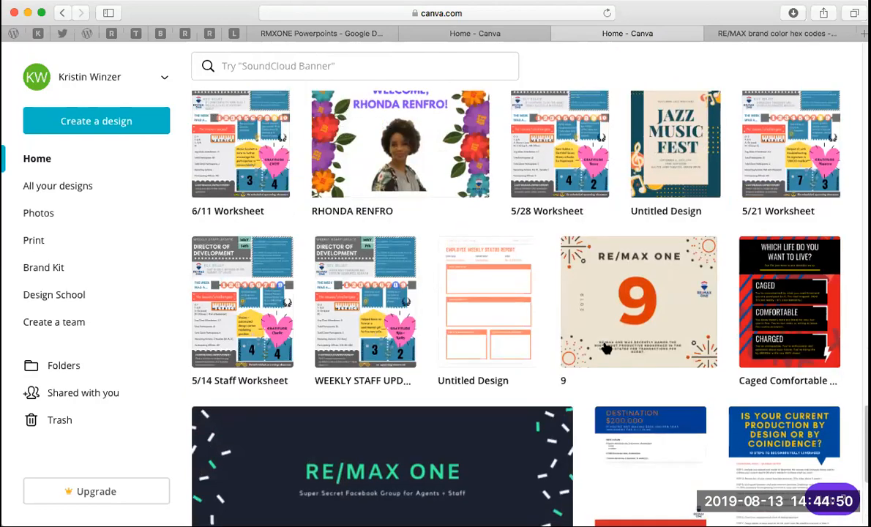
pyautogui.scroll(10, 606, 349)
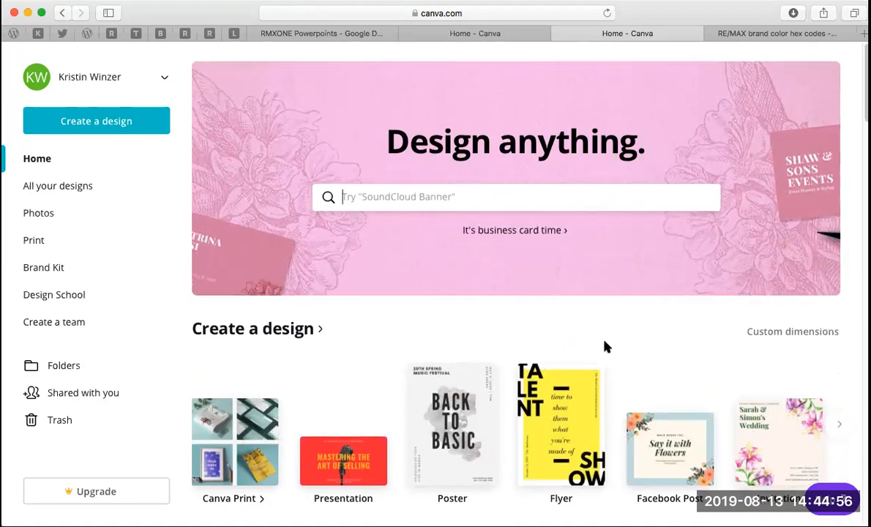
# Open the 8/13 Worksheet design from the existing designs and show its file options
pyautogui.scroll(-10, 605, 347)
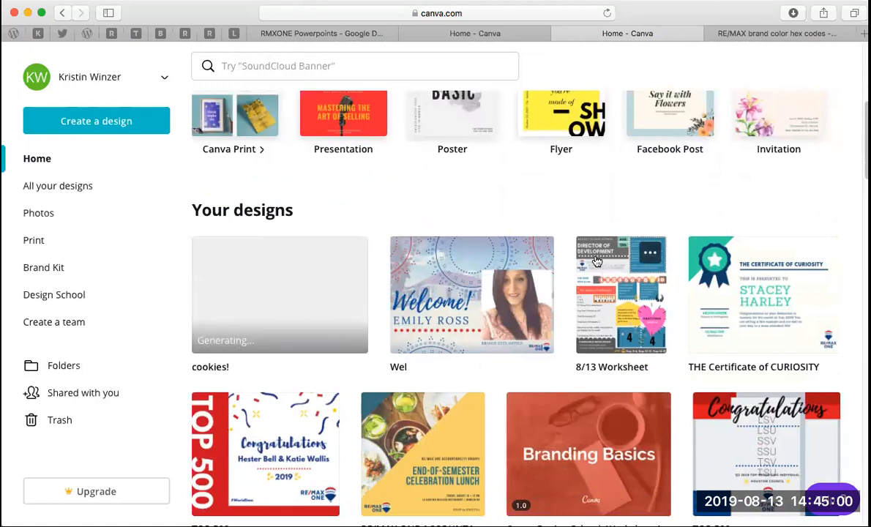
pyautogui.click(597, 262)
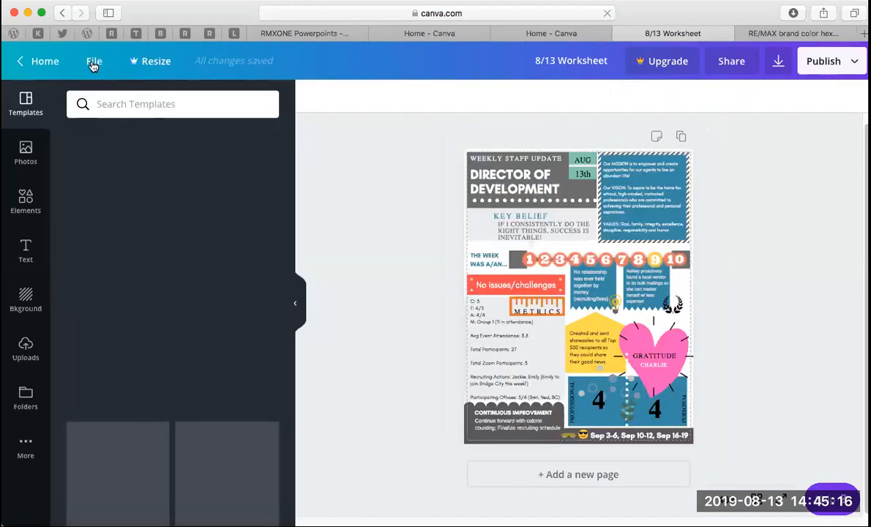
pyautogui.click(94, 63)
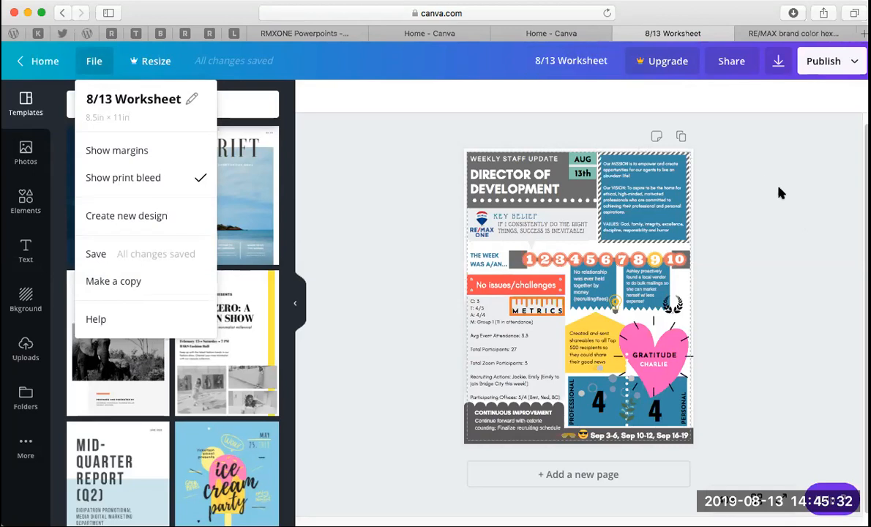
# Zoom the worksheet to 100% and look over its sections from header to footer
pyautogui.click(732, 454)
pyautogui.click(724, 507)
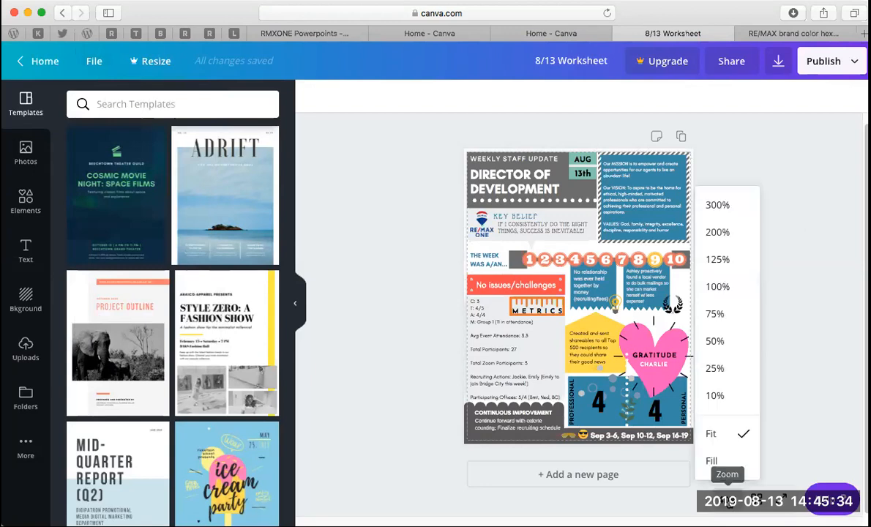
pyautogui.click(735, 290)
pyautogui.scroll(-2, 734, 288)
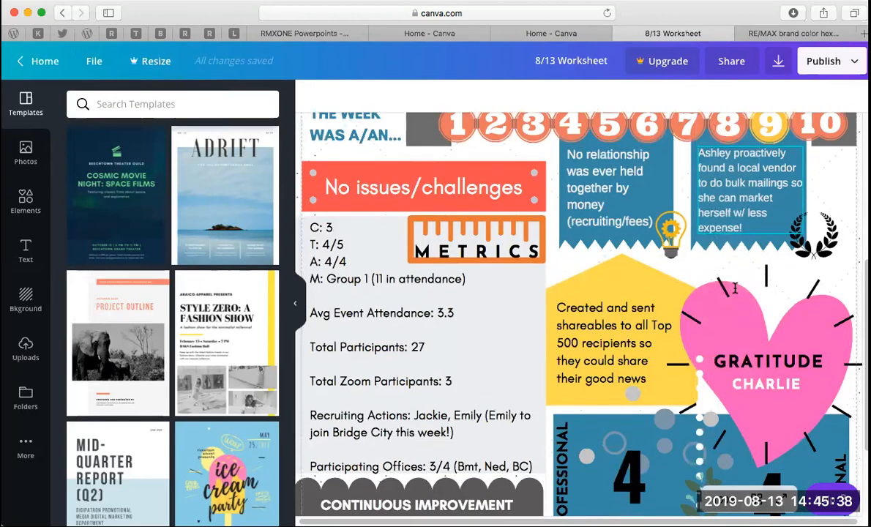
pyautogui.scroll(-2, 735, 289)
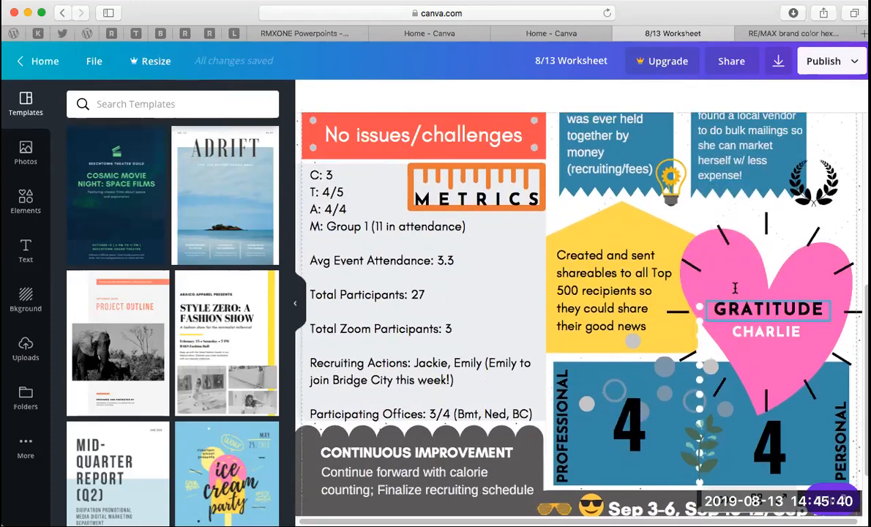
pyautogui.scroll(10, 736, 288)
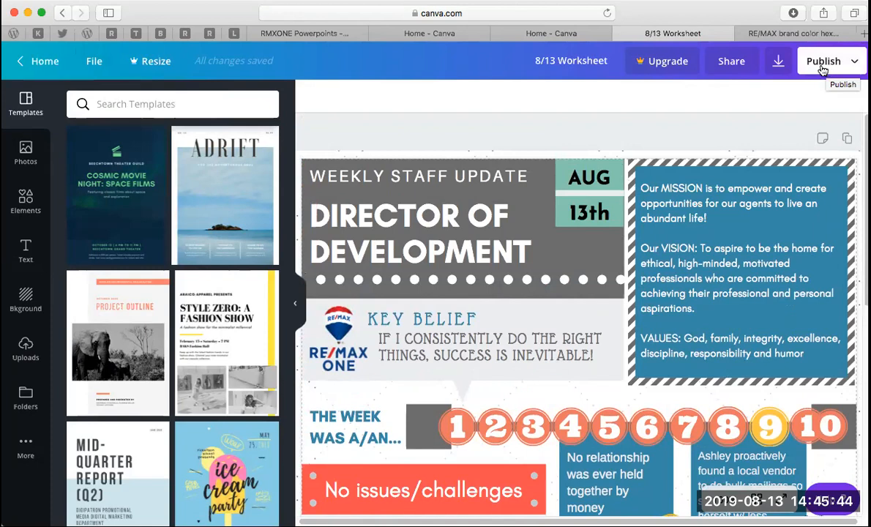
# Examine the file types available for downloading the worksheet, keeping PNG selected
pyautogui.click(781, 63)
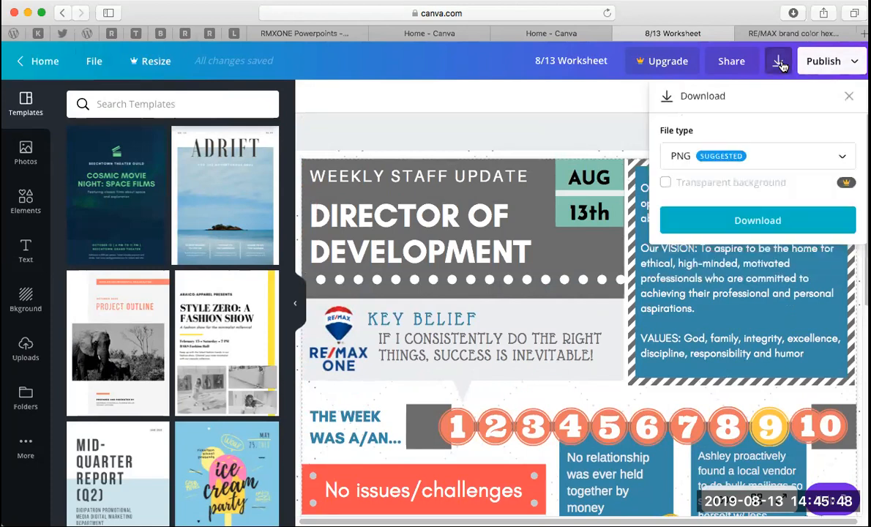
pyautogui.click(772, 157)
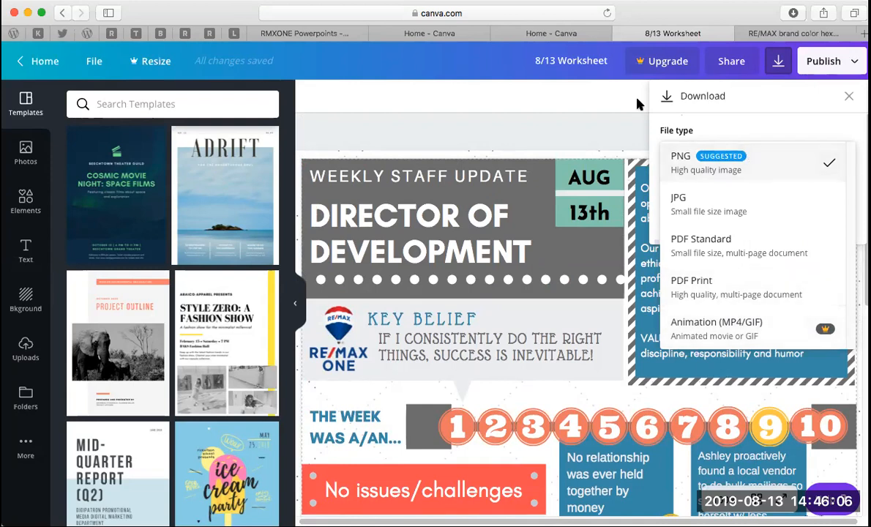
pyautogui.click(835, 102)
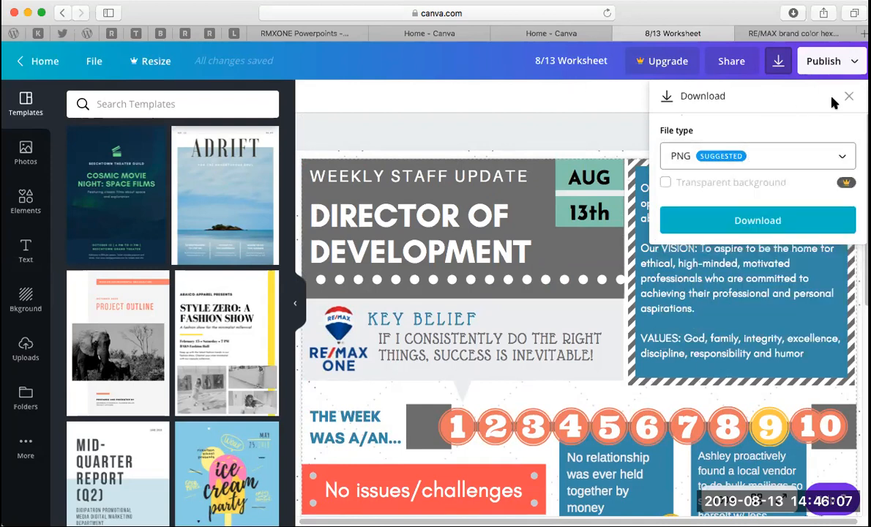
# Examine the worksheet's publishing options, from social media and cloud storage to printing and embedding, and close the list
pyautogui.click(850, 61)
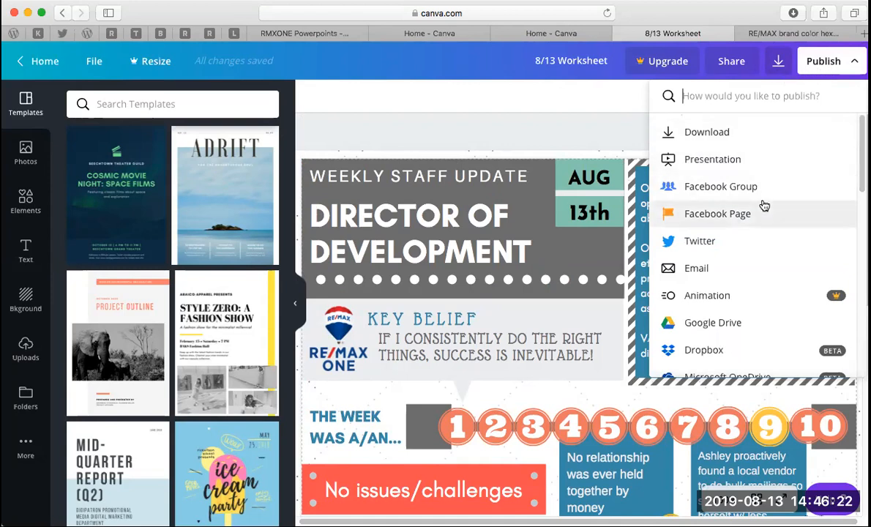
pyautogui.scroll(-1, 764, 205)
pyautogui.scroll(-2, 765, 206)
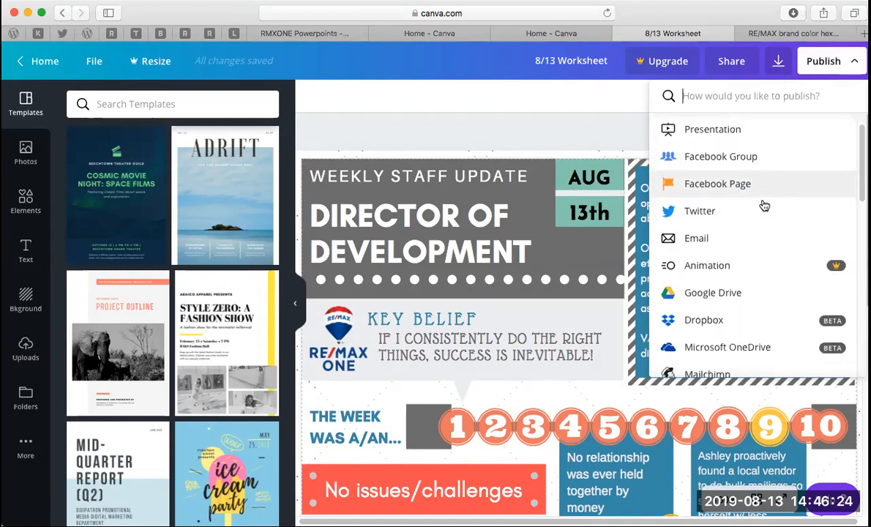
pyautogui.scroll(-3, 764, 206)
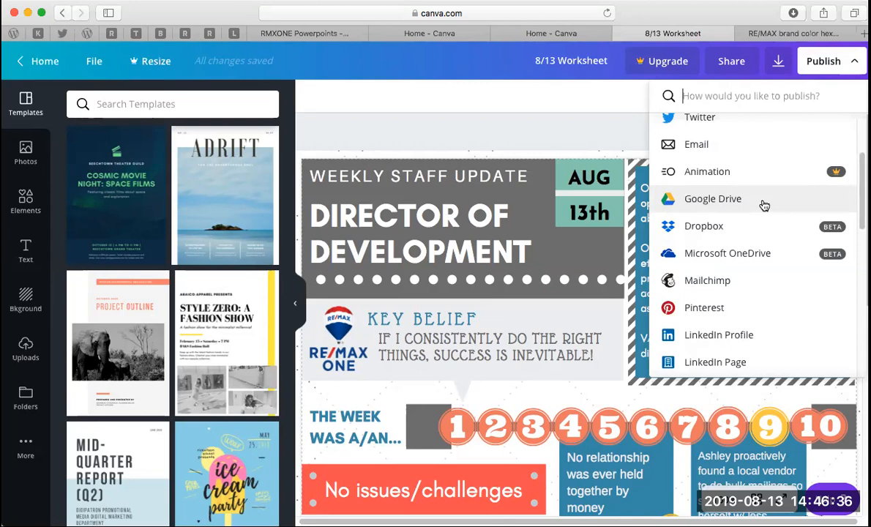
pyautogui.scroll(-5, 764, 206)
pyautogui.scroll(-1, 764, 205)
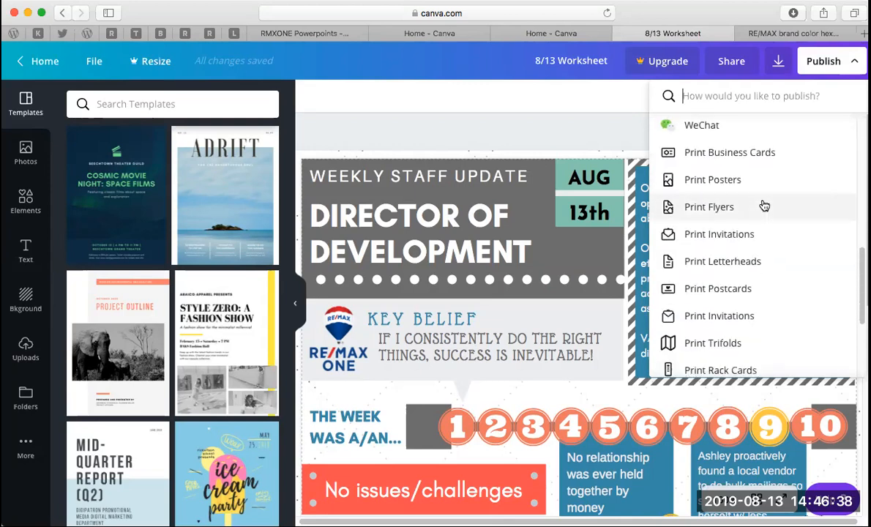
pyautogui.scroll(-5, 754, 315)
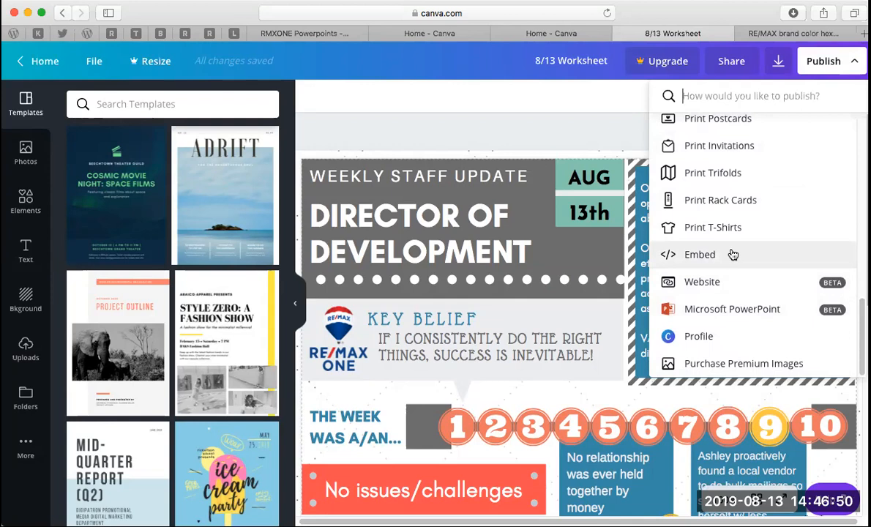
pyautogui.scroll(10, 733, 255)
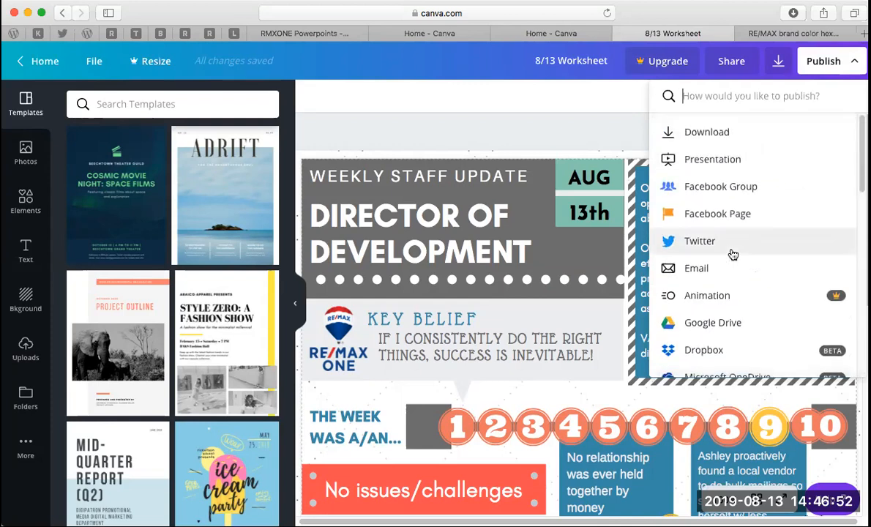
pyautogui.click(562, 119)
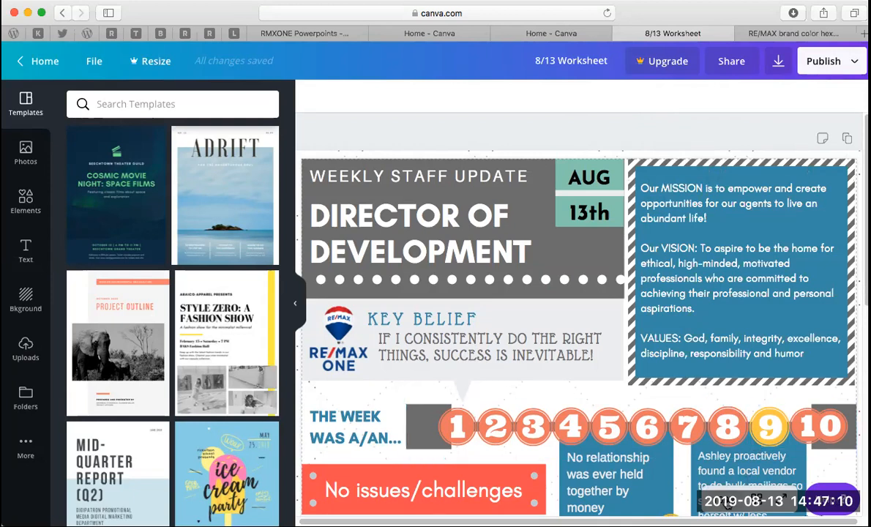
# Zoom the worksheet to 50% and add a new page after it
pyautogui.click(728, 503)
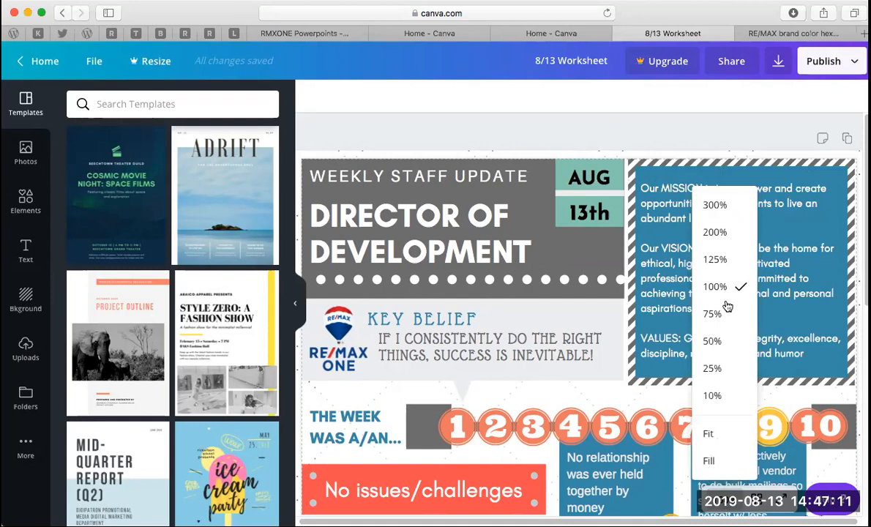
pyautogui.click(713, 341)
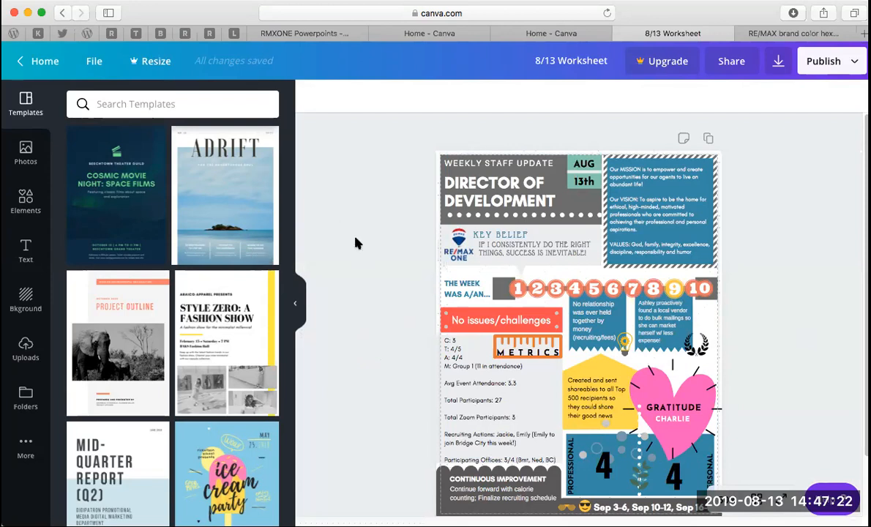
pyautogui.scroll(-2, 356, 241)
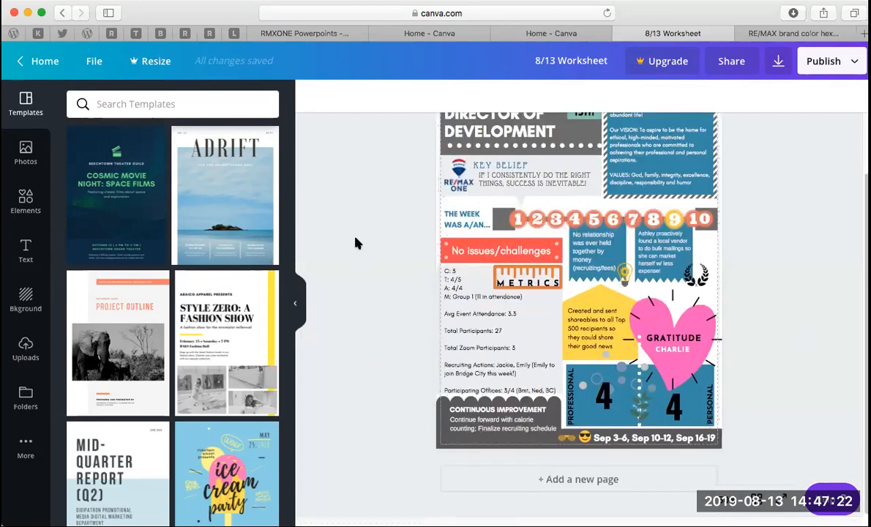
pyautogui.click(566, 475)
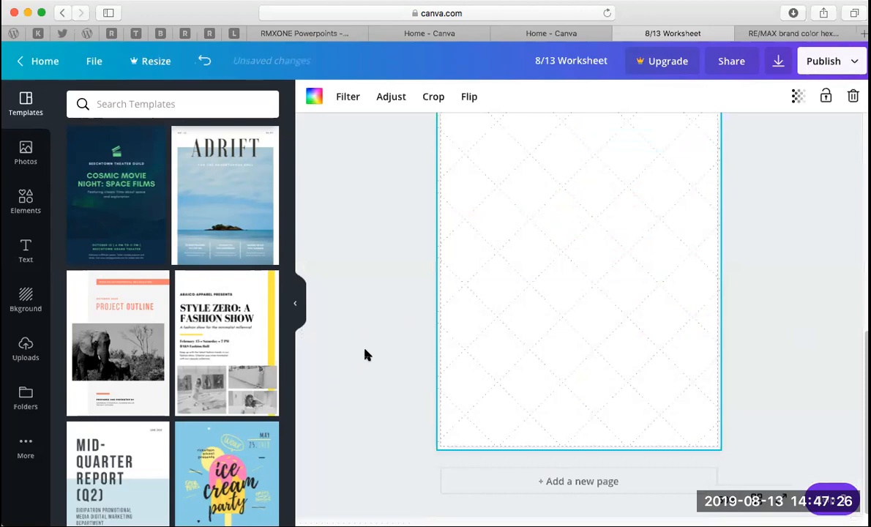
pyautogui.scroll(4, 367, 356)
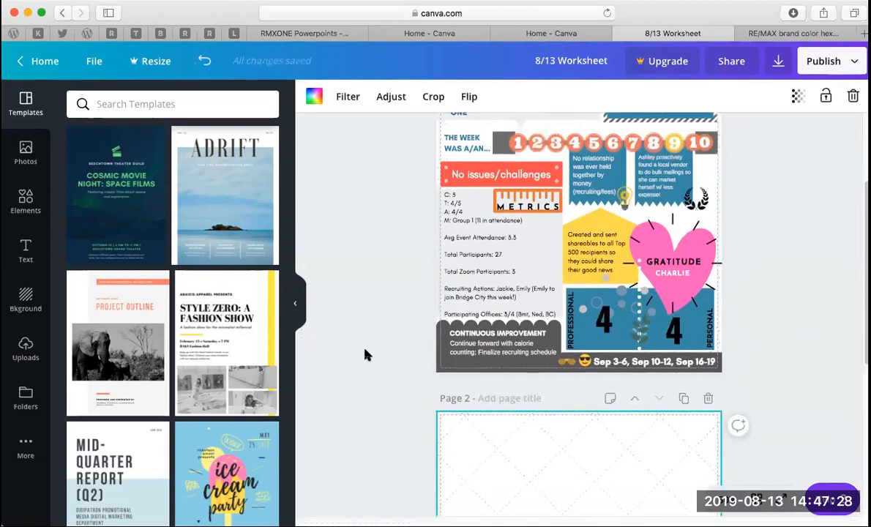
# Apply the ice cream party template to page 1, replacing all of the worksheet's existing content
pyautogui.scroll(-5, 366, 355)
pyautogui.scroll(10, 367, 355)
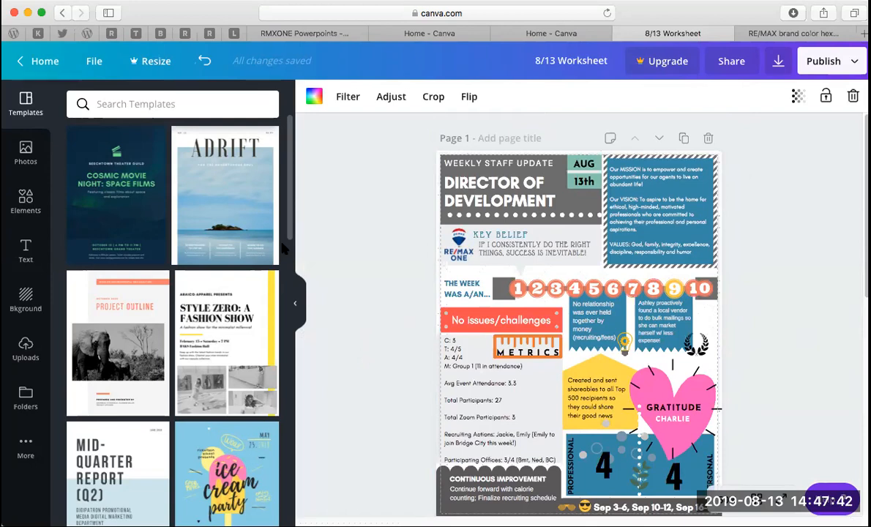
pyautogui.scroll(-3, 233, 357)
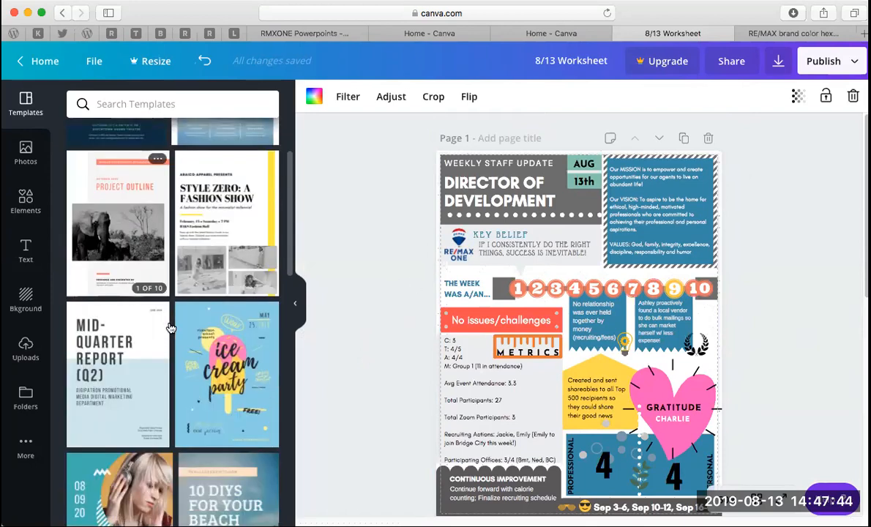
pyautogui.click(233, 356)
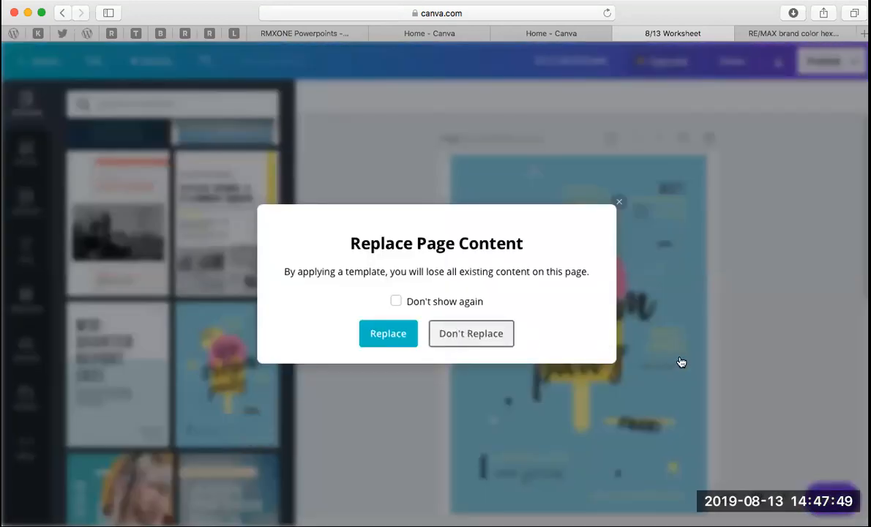
pyautogui.click(477, 329)
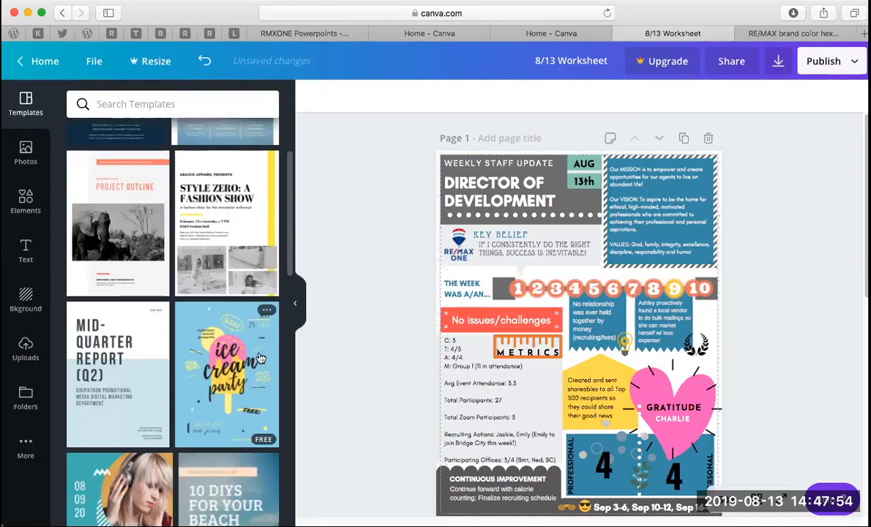
pyautogui.click(260, 358)
pyautogui.click(375, 338)
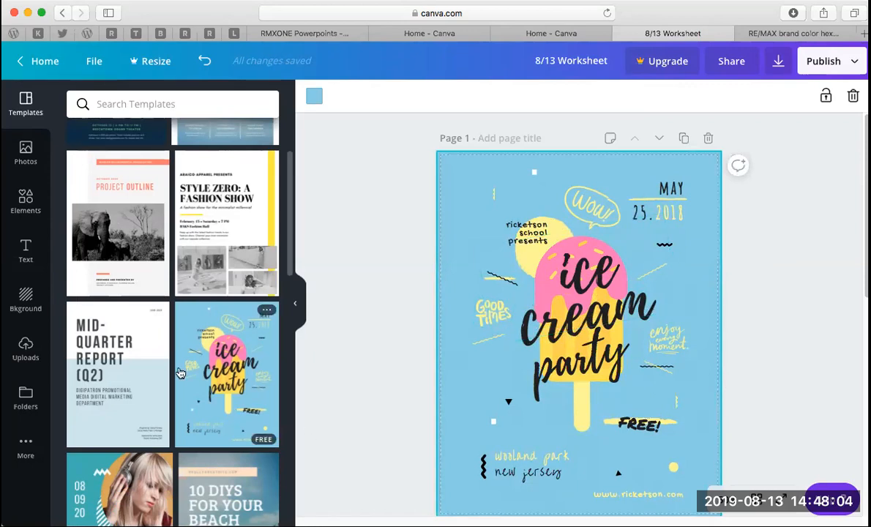
# View the pages of The Metro Boomin Rave template and apply the Taco Tuesday Fiesta template to page 1 instead
pyautogui.scroll(-5, 179, 370)
pyautogui.scroll(-7, 179, 374)
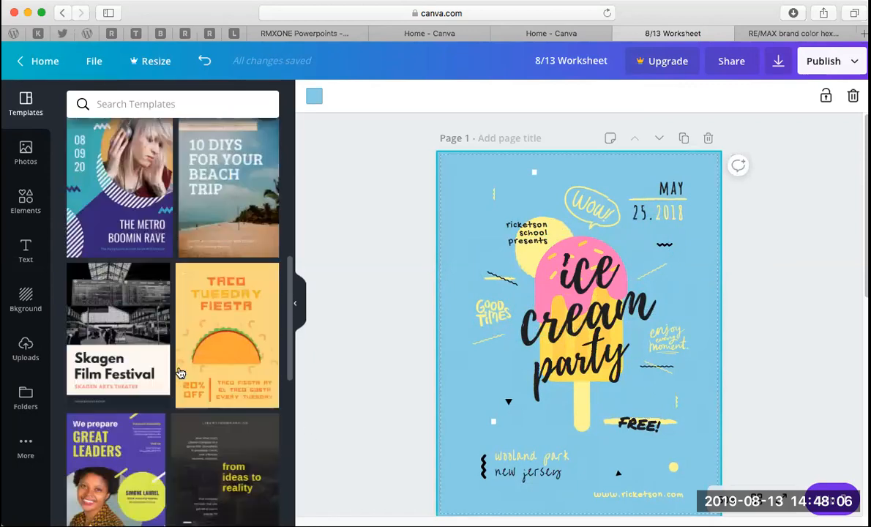
pyautogui.click(123, 225)
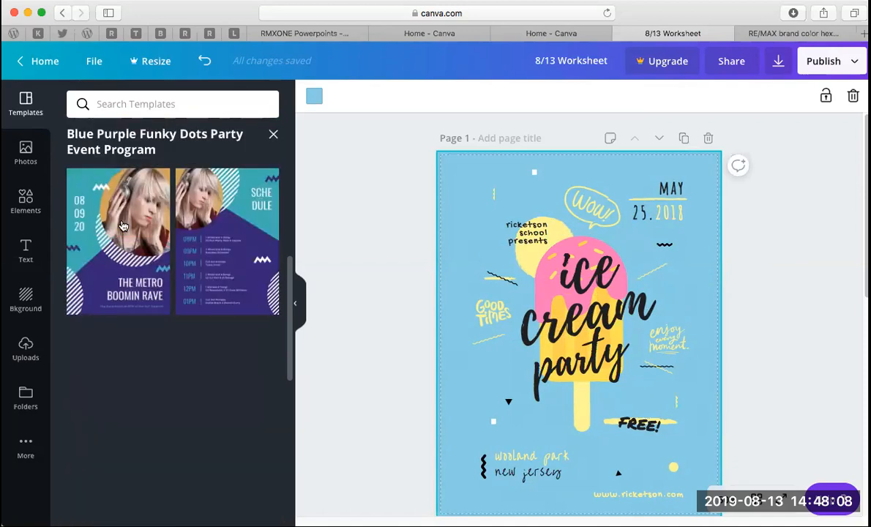
pyautogui.click(272, 135)
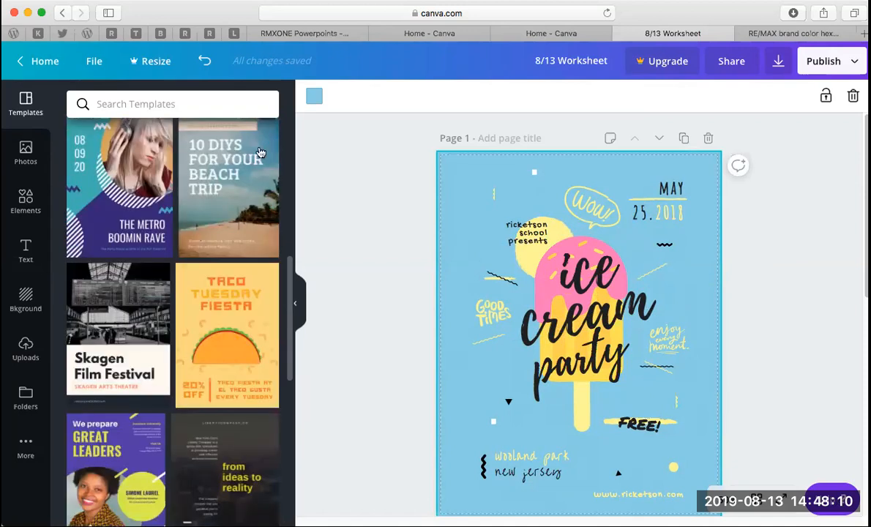
pyautogui.click(214, 344)
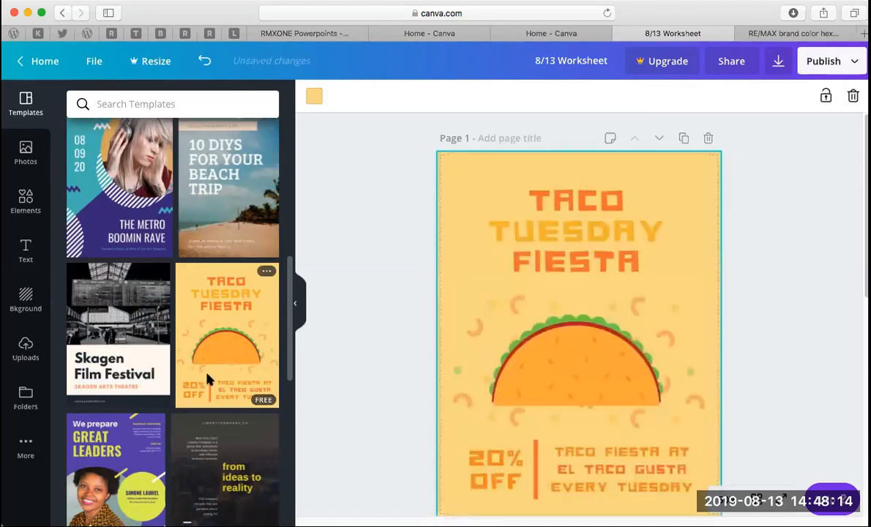
# Replace page 1's design with the dark blue Live Free sermon template
pyautogui.scroll(-5, 208, 377)
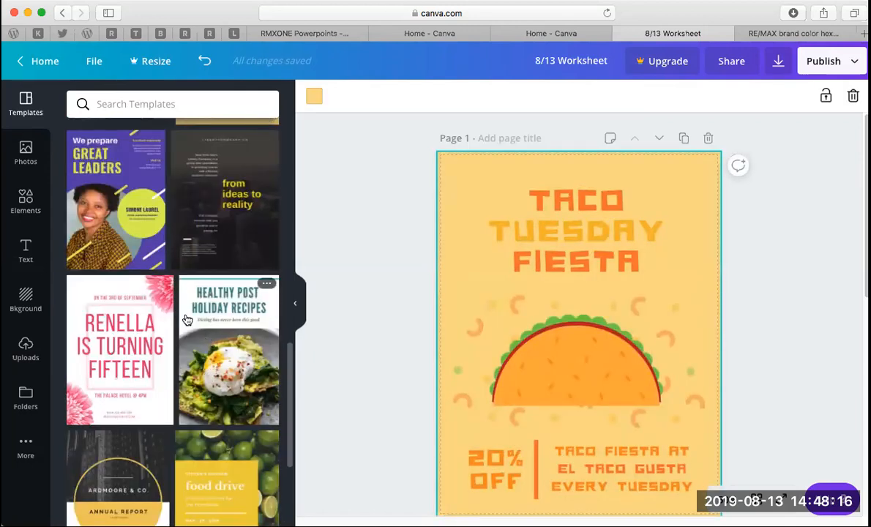
pyautogui.scroll(-4, 137, 332)
pyautogui.scroll(-4, 138, 333)
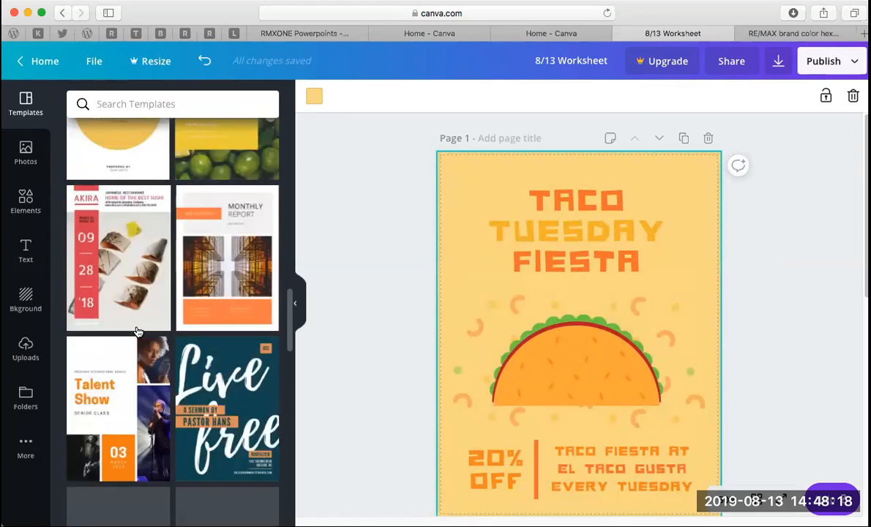
pyautogui.click(196, 326)
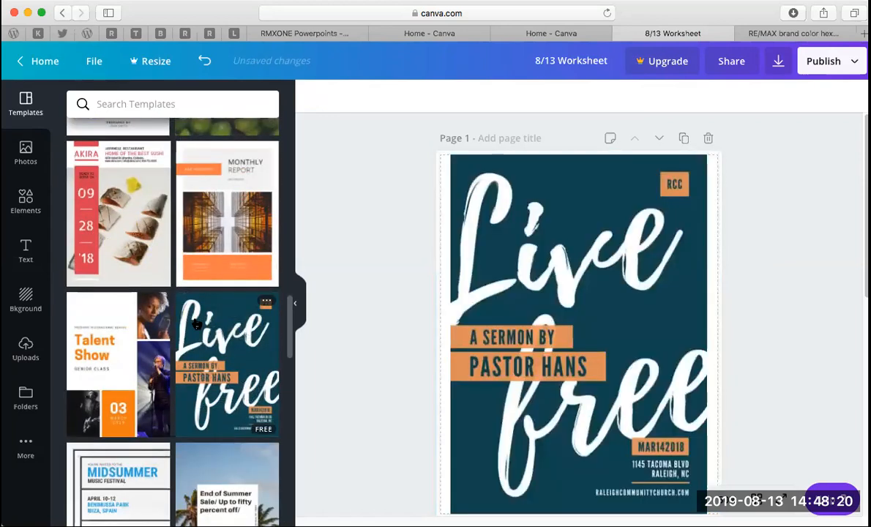
# Browse further through the template collection, looking over the event, sale, magazine and report designs
pyautogui.scroll(-4, 185, 307)
pyautogui.scroll(-8, 196, 396)
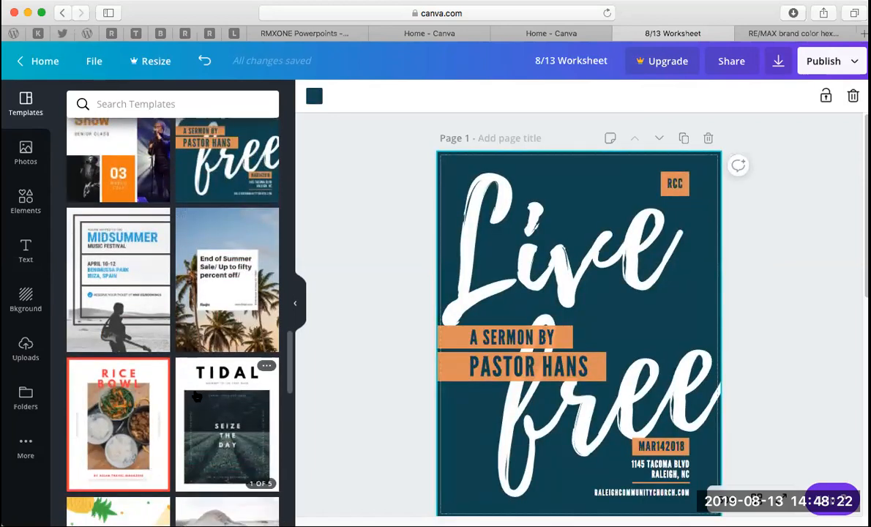
pyautogui.moveTo(197, 397)
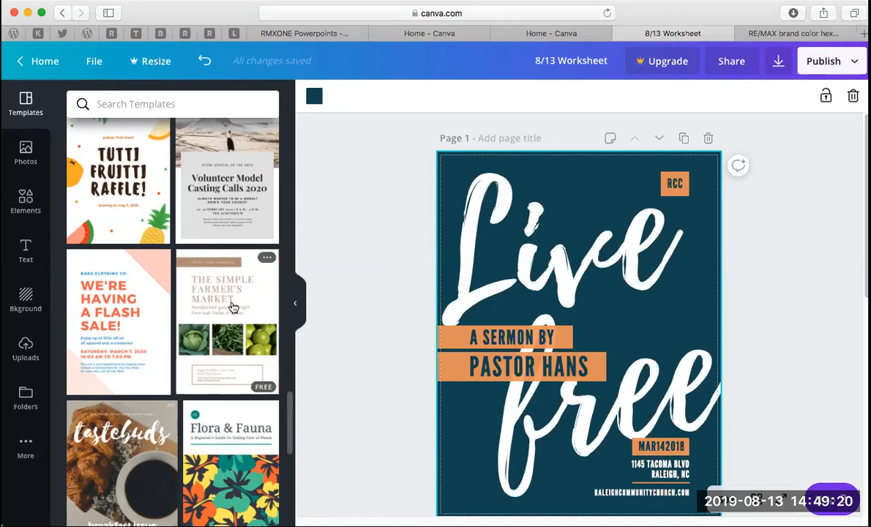
pyautogui.scroll(-5, 233, 306)
pyautogui.scroll(-7, 233, 307)
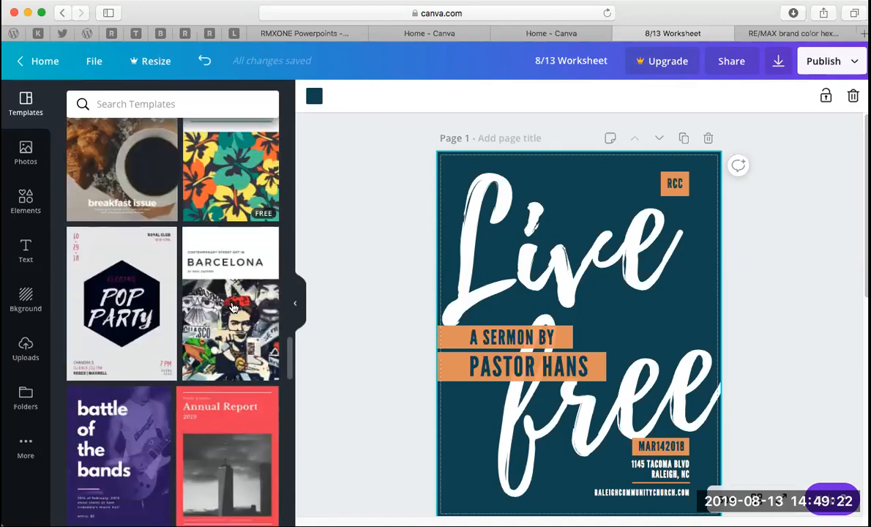
pyautogui.moveTo(233, 308)
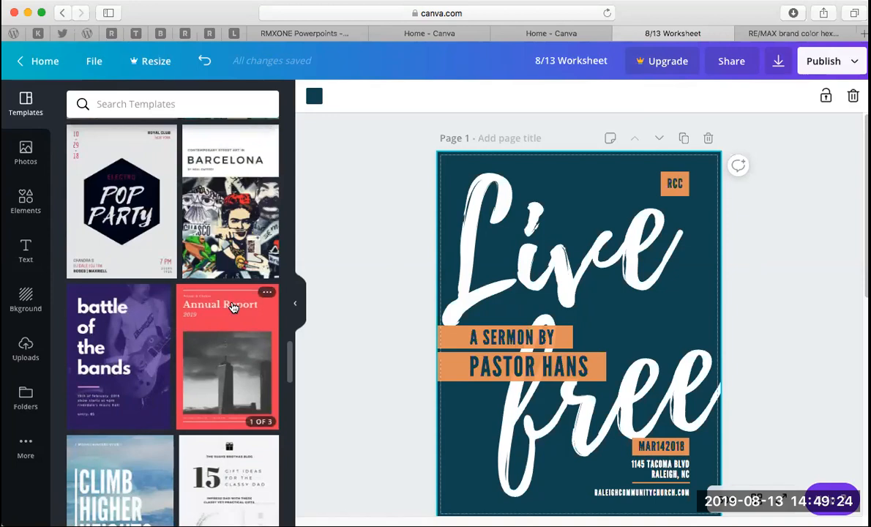